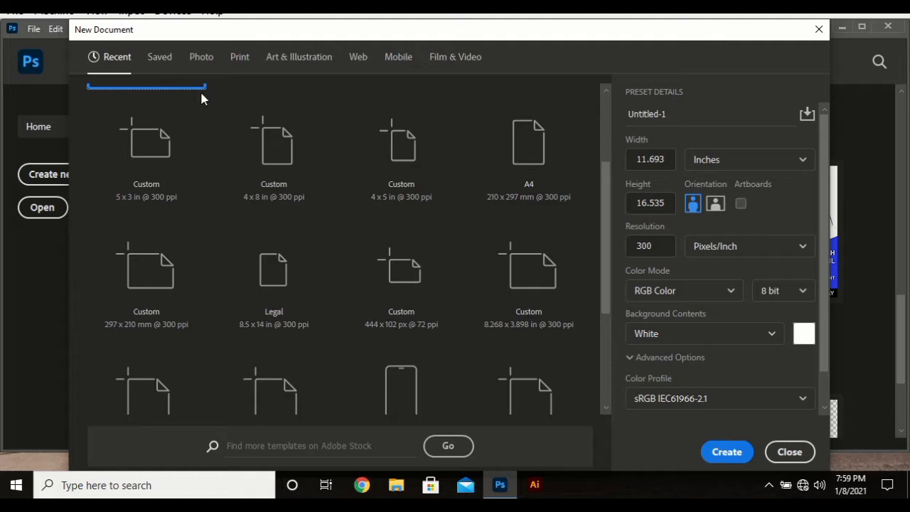
# Step: Accept the A3 preset (11.693 × 16.535 in, 300 ppi, white, portrait) and create Untitled-1
pyautogui.scroll(2, 295, 248)
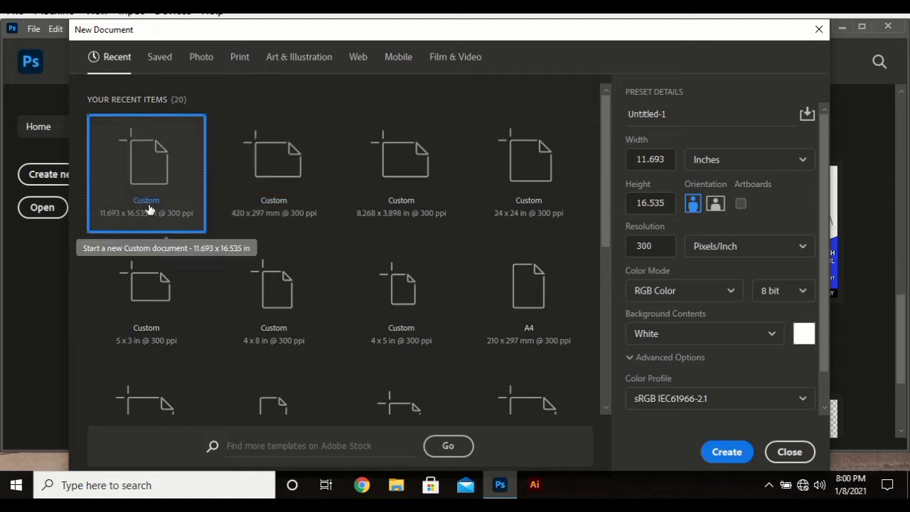
pyautogui.click(728, 452)
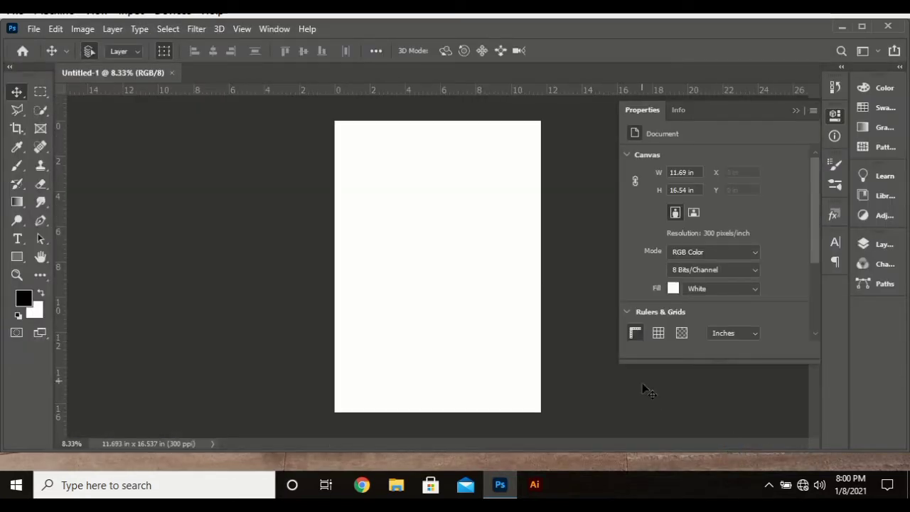
# Step: Fit the canvas to the window, collapse Properties, and select the Horizontal Type Tool
pyautogui.hotkey('ctrl', '0')
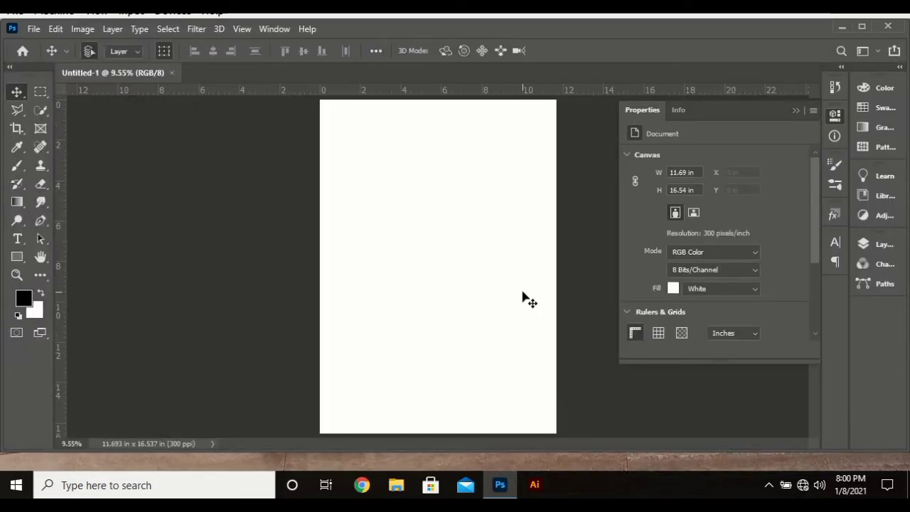
pyautogui.click(843, 117)
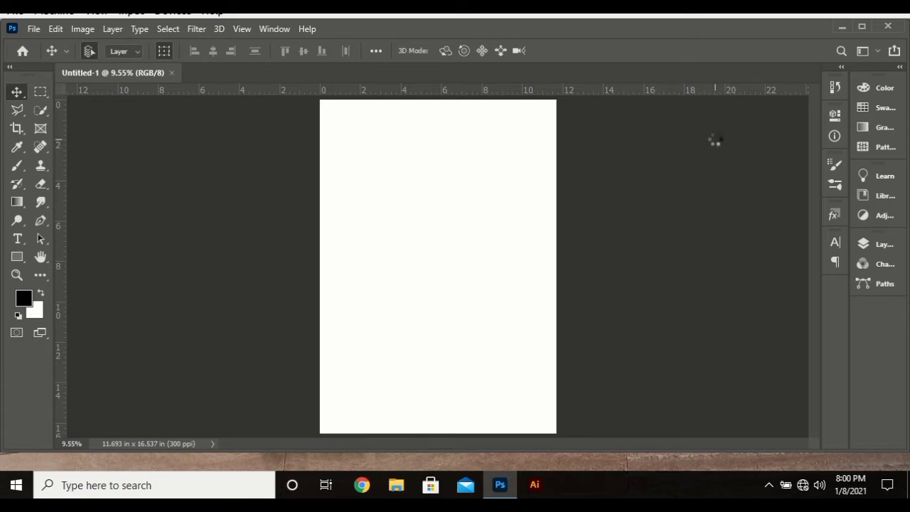
pyautogui.press('t')
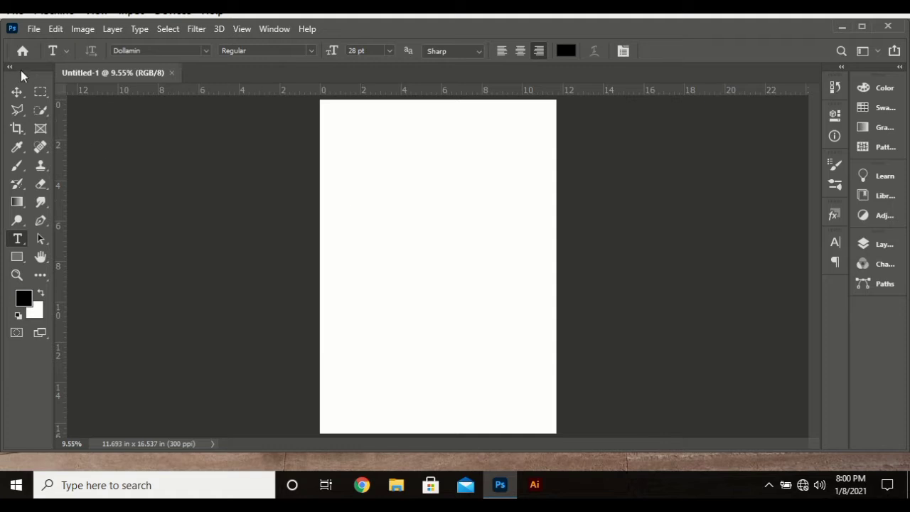
pyautogui.rightClick(18, 240)
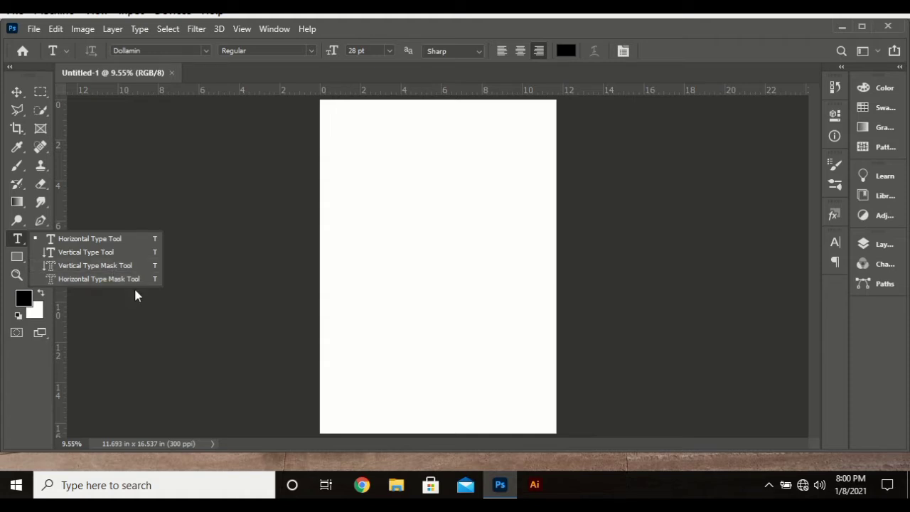
pyautogui.click(23, 243)
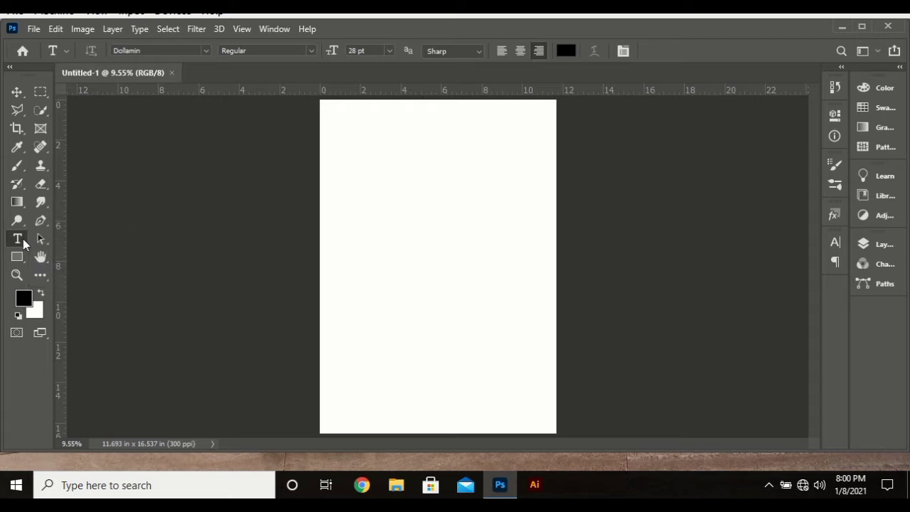
# Step: Type 'JoeeGraphics' near the page's upper left, commit it, and nudge it slightly right and down
pyautogui.click(353, 152)
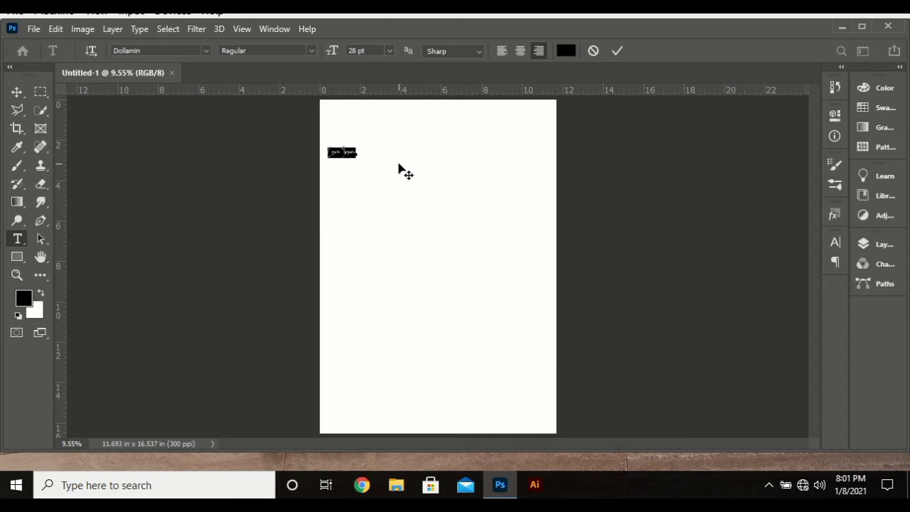
pyautogui.write('Des')
pyautogui.write(' Gra')
pyautogui.write('phics')
pyautogui.hotkey('ctrl', 'Return')
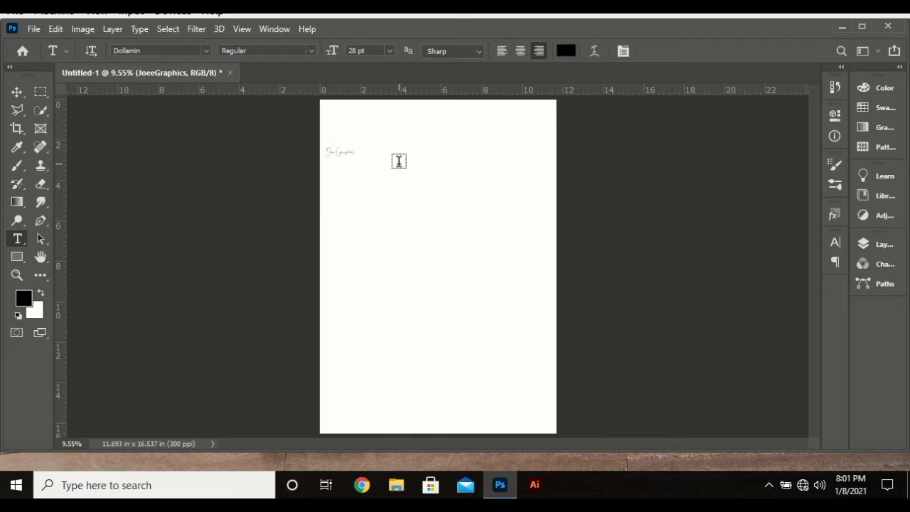
pyautogui.click(345, 154)
pyautogui.moveTo(351, 172); pyautogui.dragTo(363, 177)
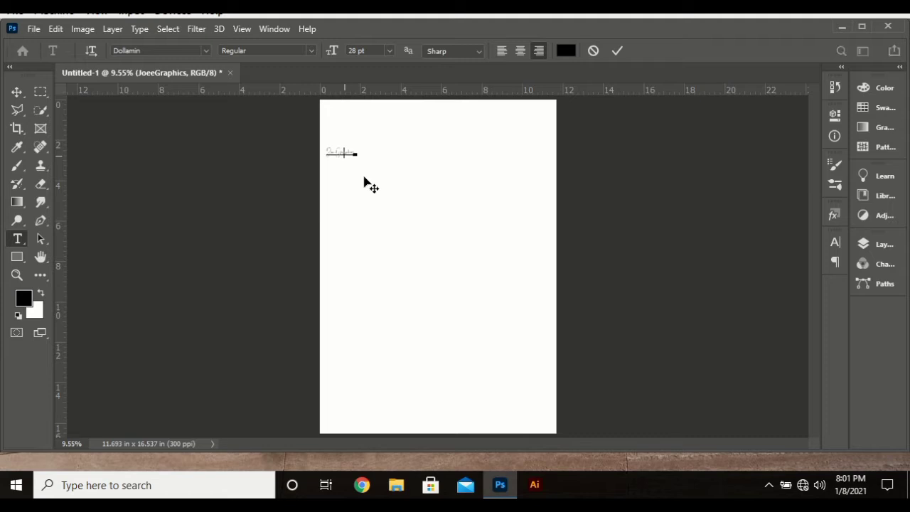
# Step: Zoom in on the JoeeGraphics text and select all of it for a font change
pyautogui.keyDown('ctrl'); pyautogui.click(390, 162); pyautogui.keyUp('ctrl')
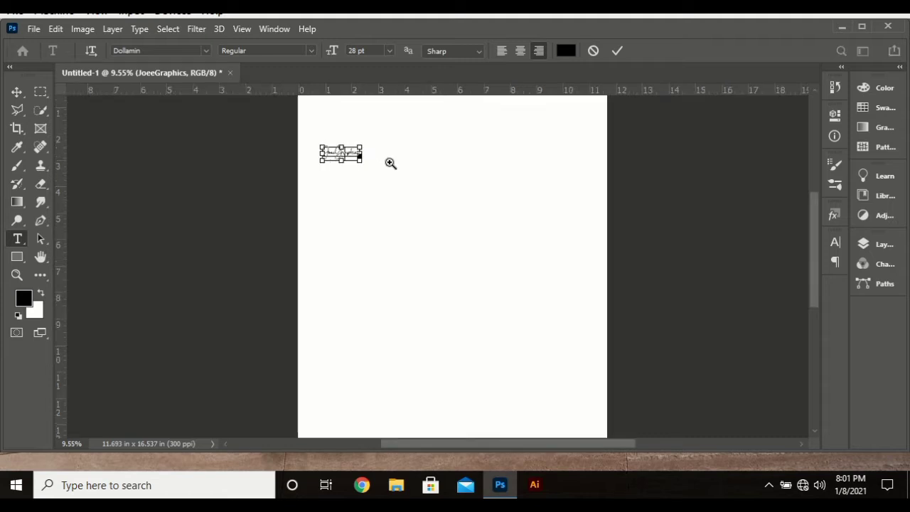
pyautogui.keyDown('ctrl'); pyautogui.click(390, 163); pyautogui.keyUp('ctrl')
pyautogui.keyDown('ctrl'); pyautogui.click(391, 162); pyautogui.keyUp('ctrl')
pyautogui.keyDown('ctrl'); pyautogui.click(390, 163); pyautogui.keyUp('ctrl')
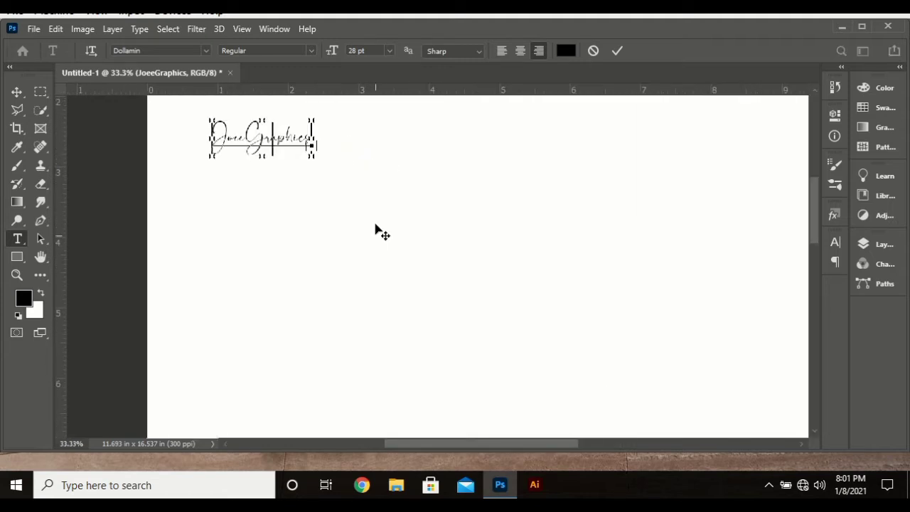
pyautogui.scroll(5, 373, 229)
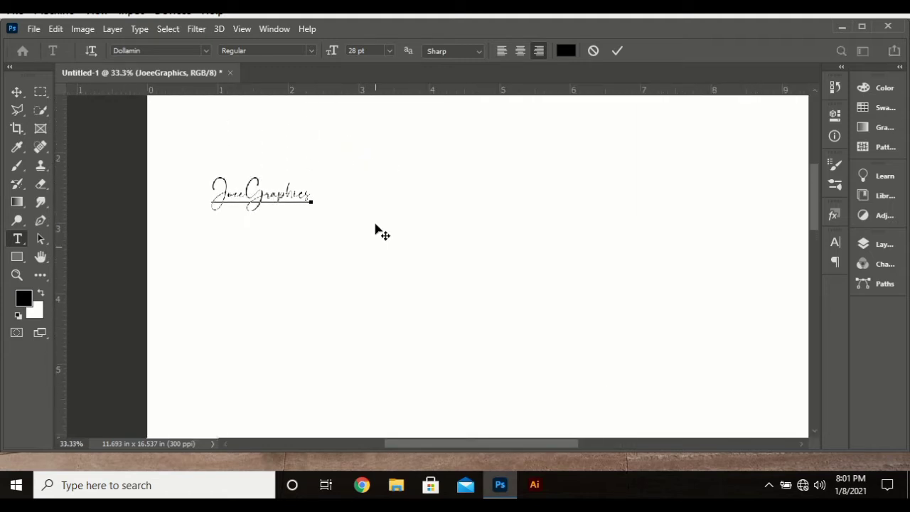
pyautogui.keyDown('ctrl'); pyautogui.click(323, 240); pyautogui.keyUp('ctrl')
pyautogui.hscroll(-5, 308, 262)
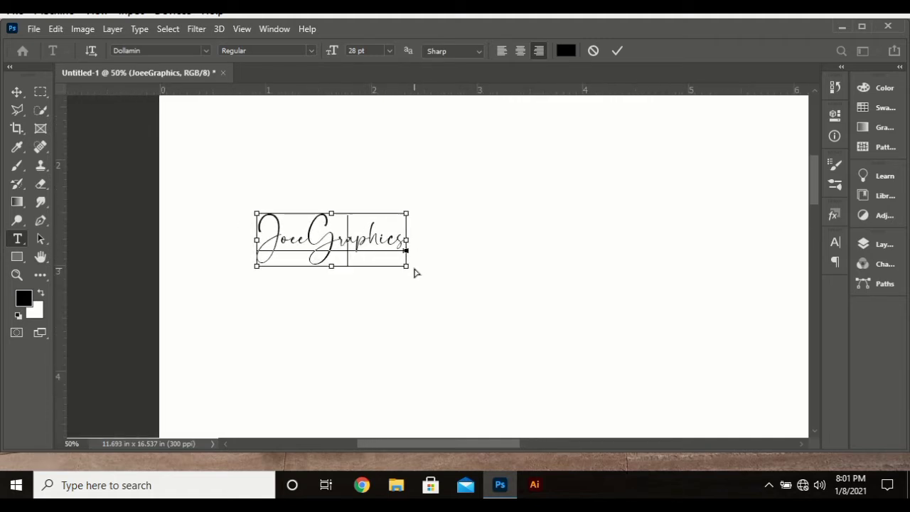
pyautogui.hscroll(-1, 421, 276)
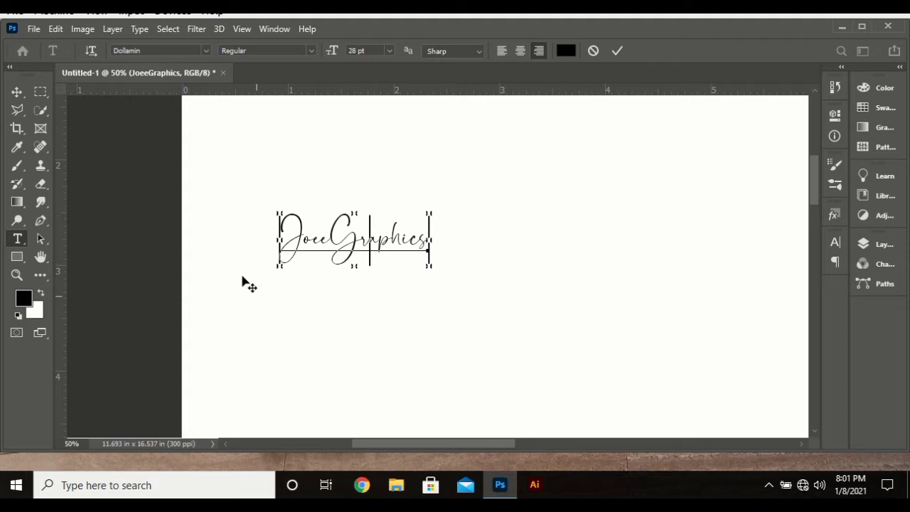
pyautogui.doubleClick(354, 235)
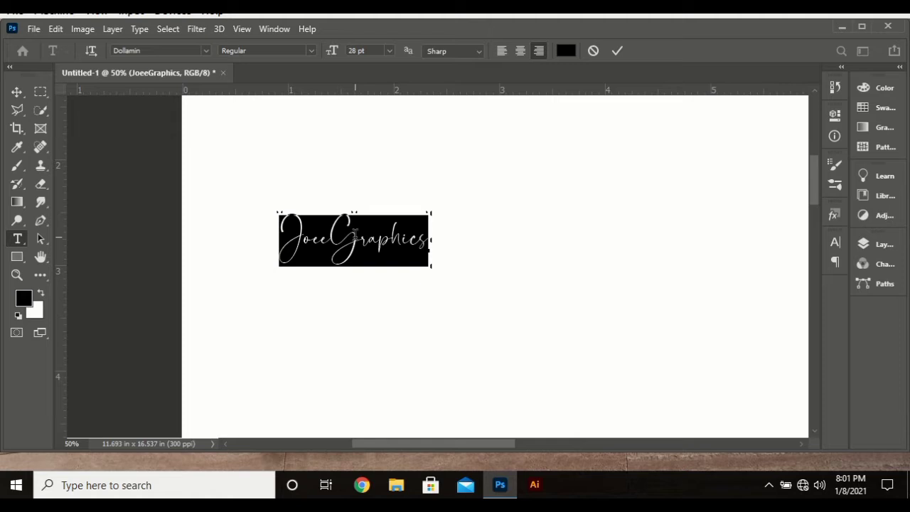
pyautogui.click(204, 50)
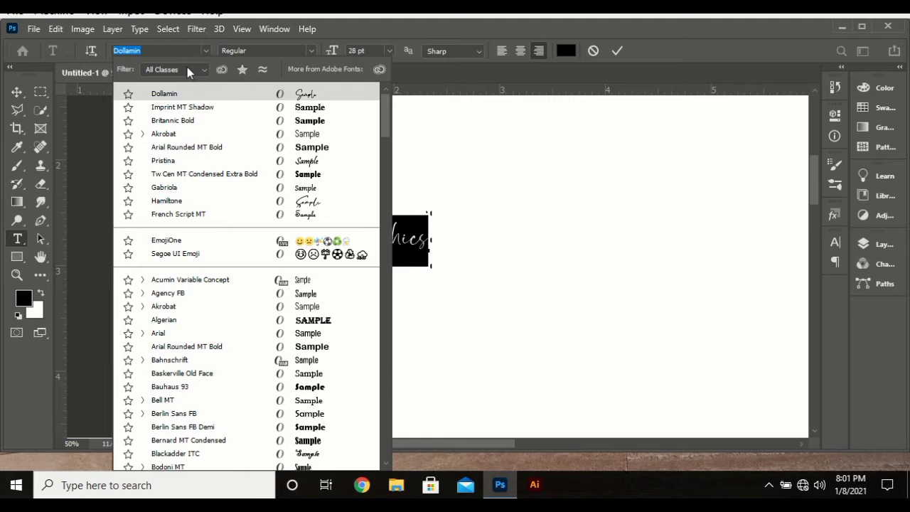
# Step: Apply Imprint MT Shadow, move the text right, and correct it to read JoeGraphics
pyautogui.click(261, 108)
pyautogui.moveTo(341, 298); pyautogui.dragTo(462, 294)
pyautogui.click(352, 229)
pyautogui.press('Delete')
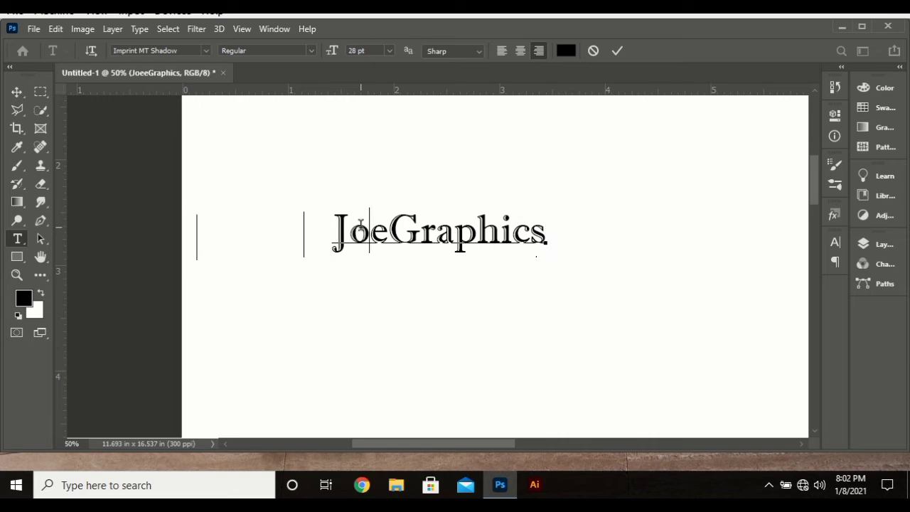
pyautogui.hotkey('ctrl', 'a')
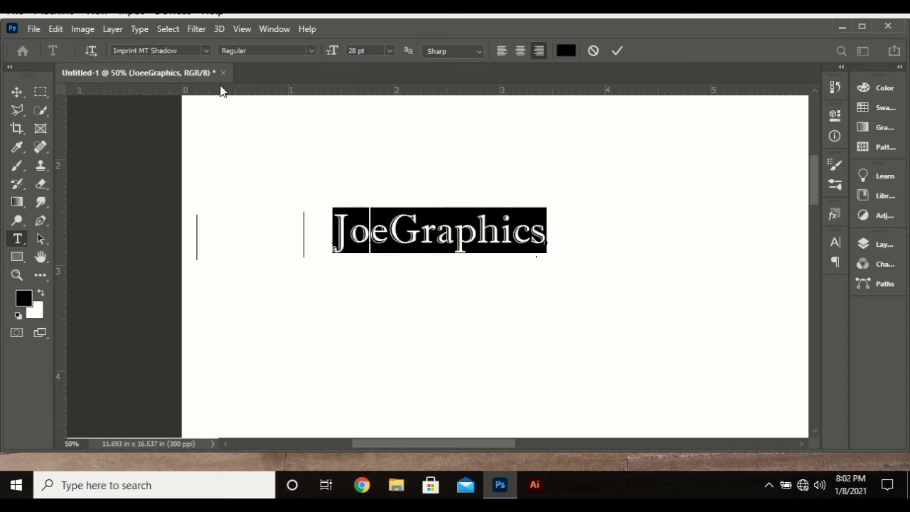
# Step: Try Gabriola, then set JoeGraphics in Akrobat while shifting it farther right
pyautogui.click(206, 50)
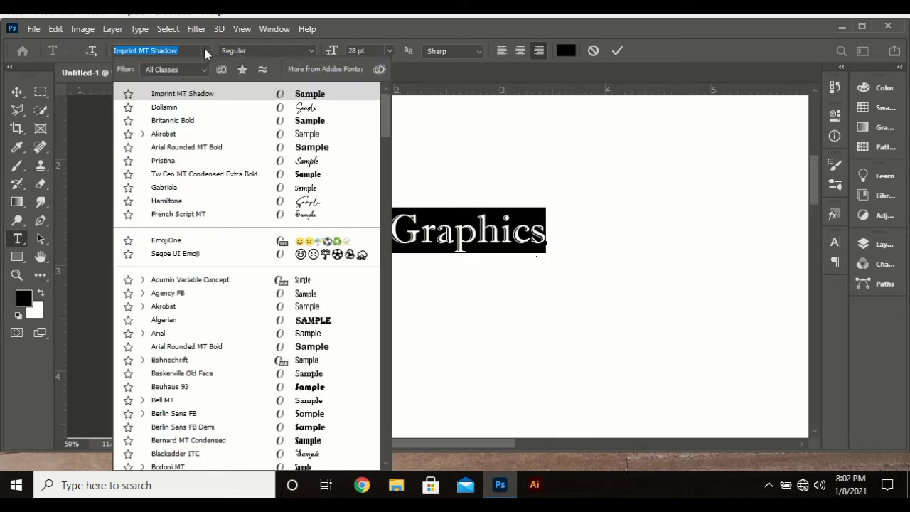
pyautogui.click(204, 50)
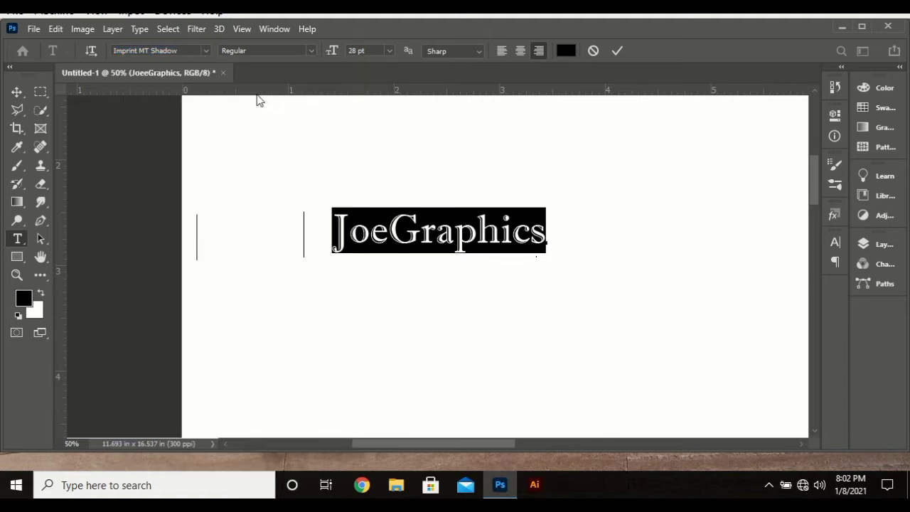
pyautogui.moveTo(420, 297); pyautogui.dragTo(520, 296)
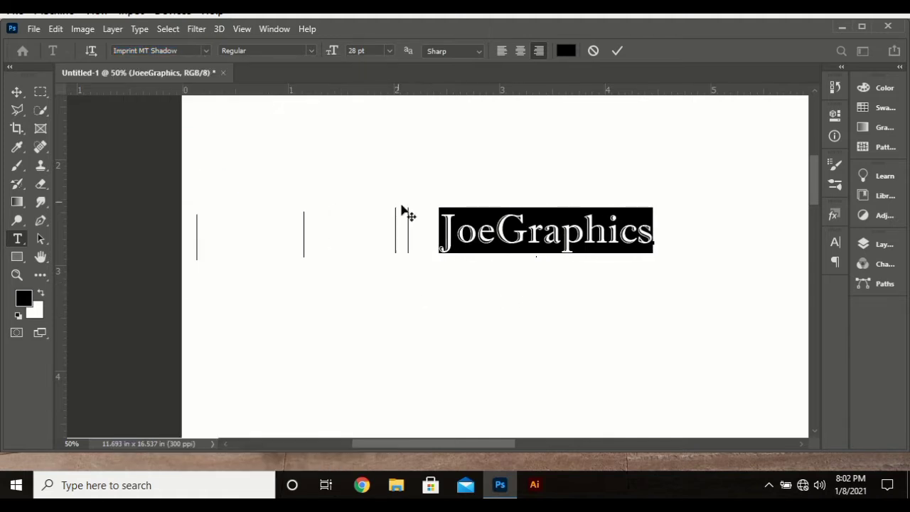
pyautogui.click(205, 50)
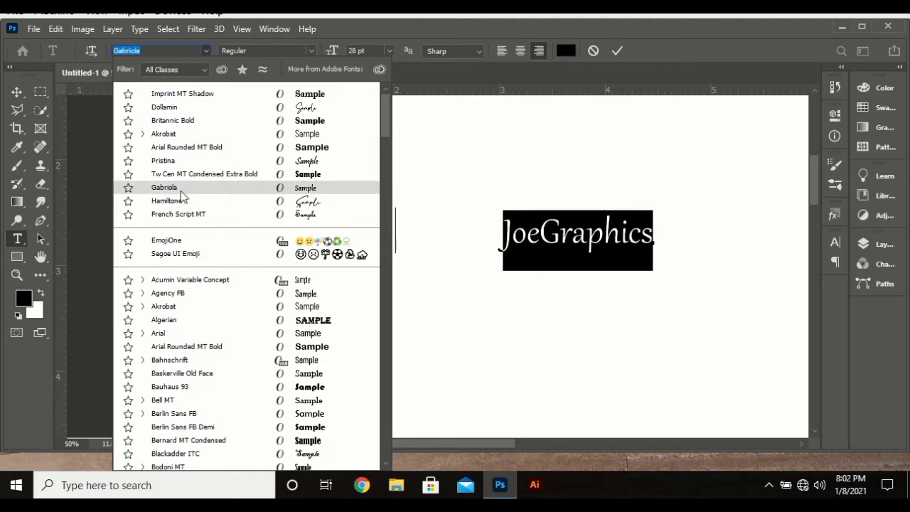
pyautogui.click(167, 187)
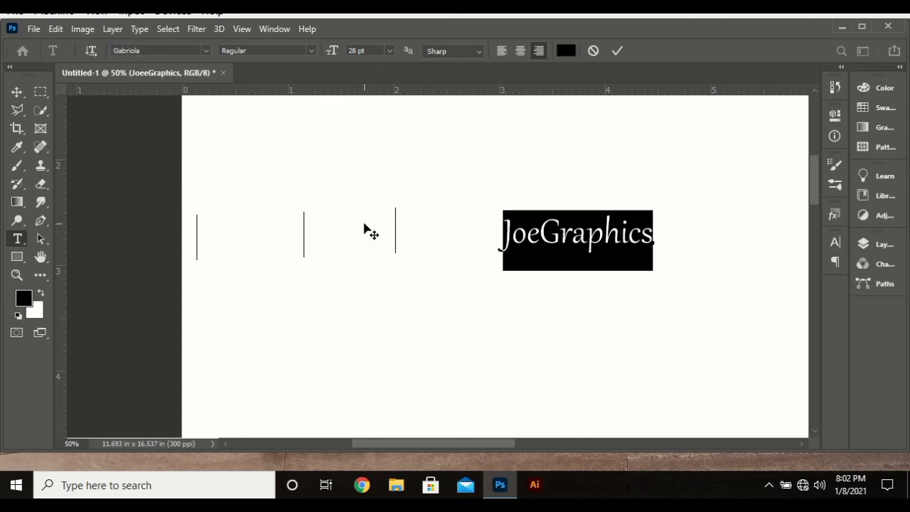
pyautogui.moveTo(432, 258); pyautogui.dragTo(422, 230)
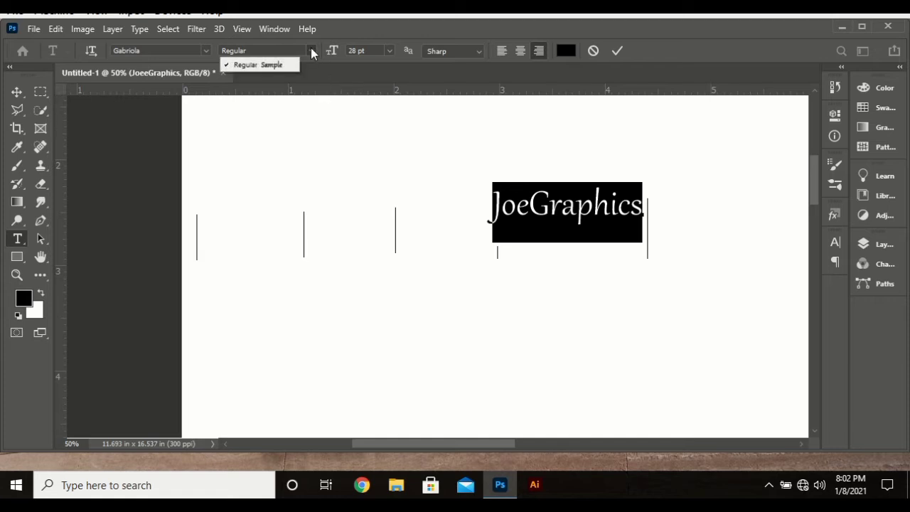
pyautogui.click(204, 51)
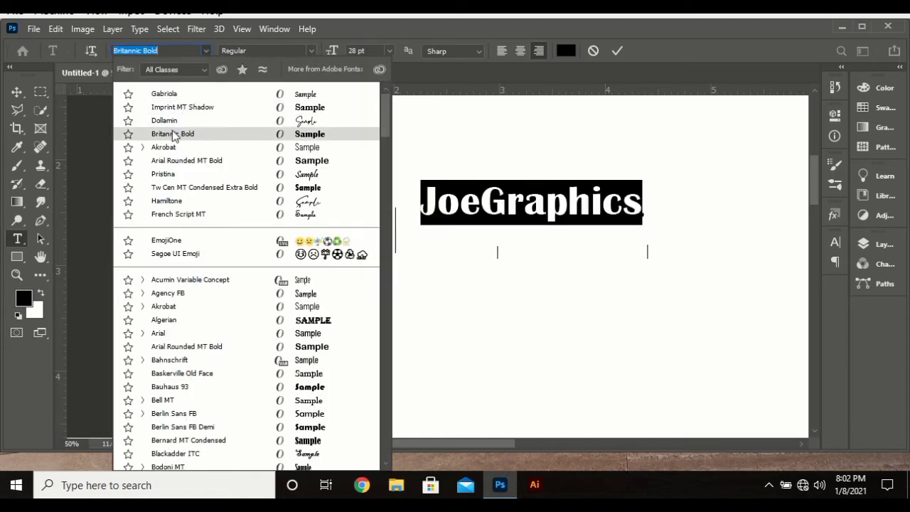
pyautogui.click(169, 306)
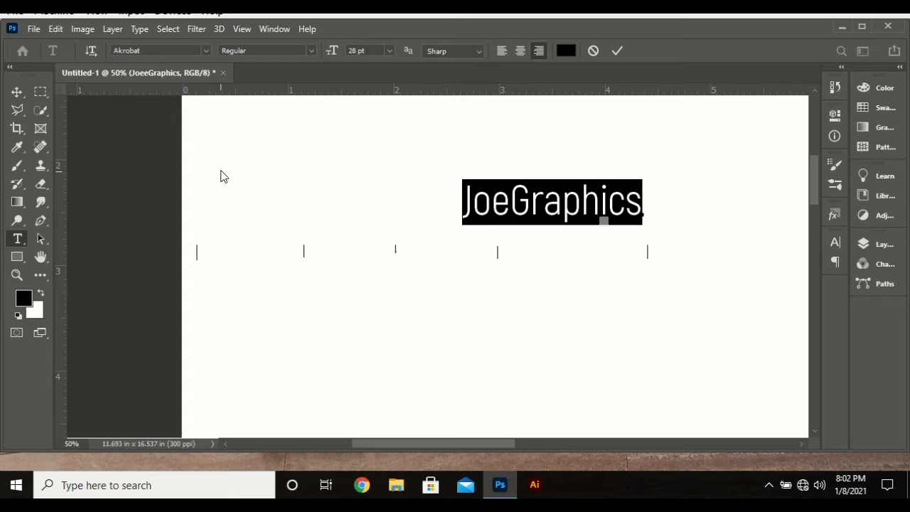
pyautogui.click(315, 50)
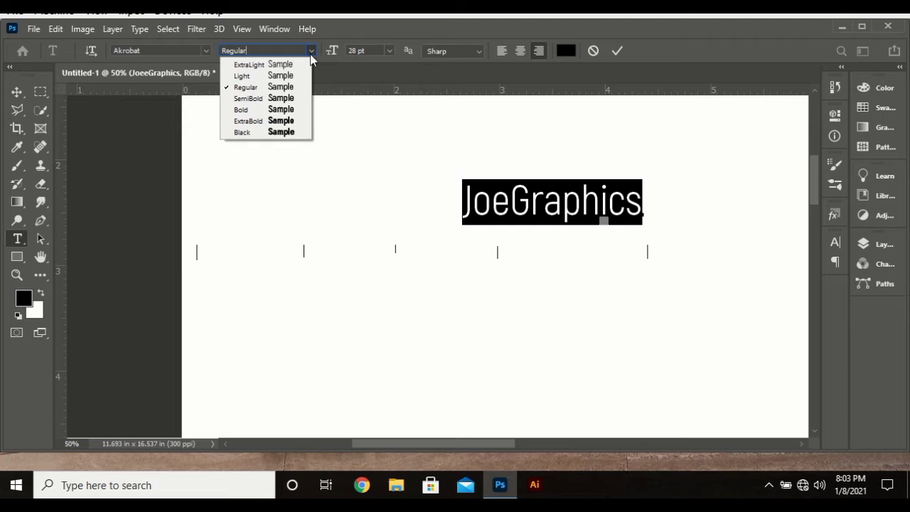
# Step: Replace JoeGraphics with the person's full name, fixing the typo
pyautogui.click(513, 206)
pyautogui.doubleClick(514, 206)
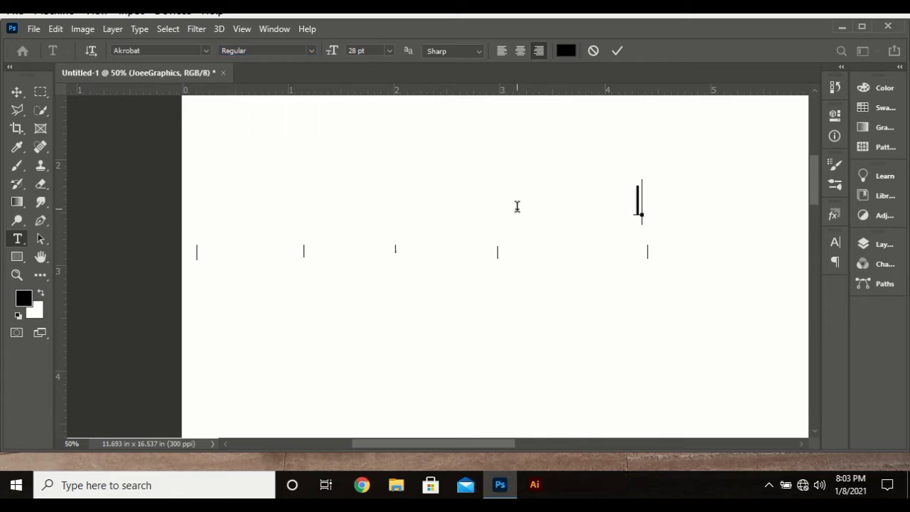
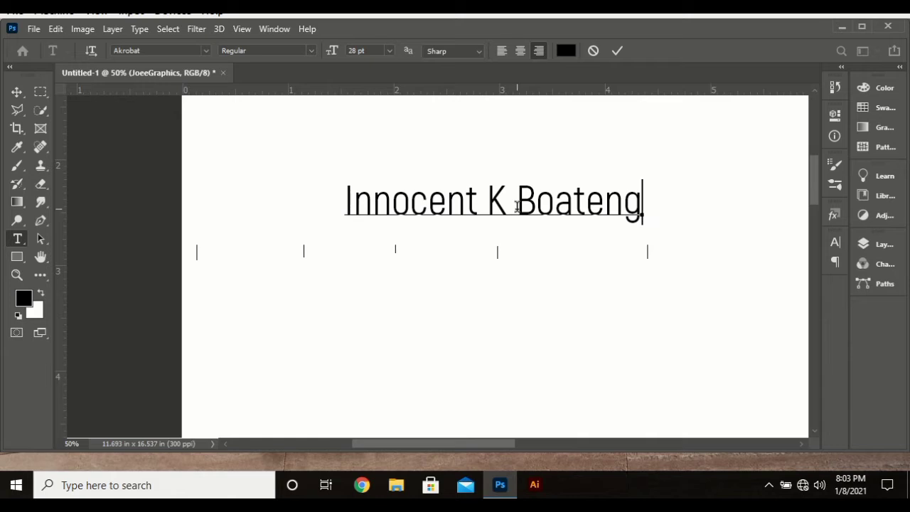
# Step: Try Bold, ExtraBold, Black and Light weights, then commit the name in Akrobat ExtraLight
pyautogui.tripleClick(413, 191)
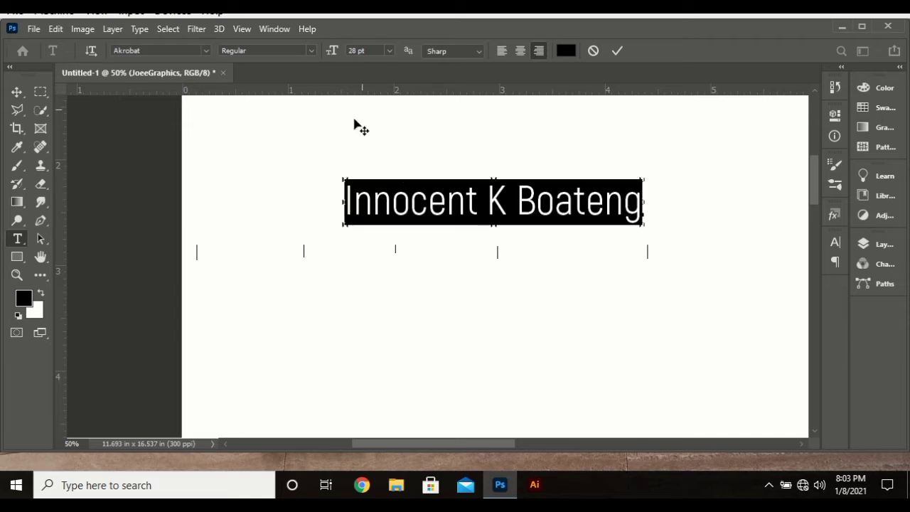
pyautogui.click(311, 50)
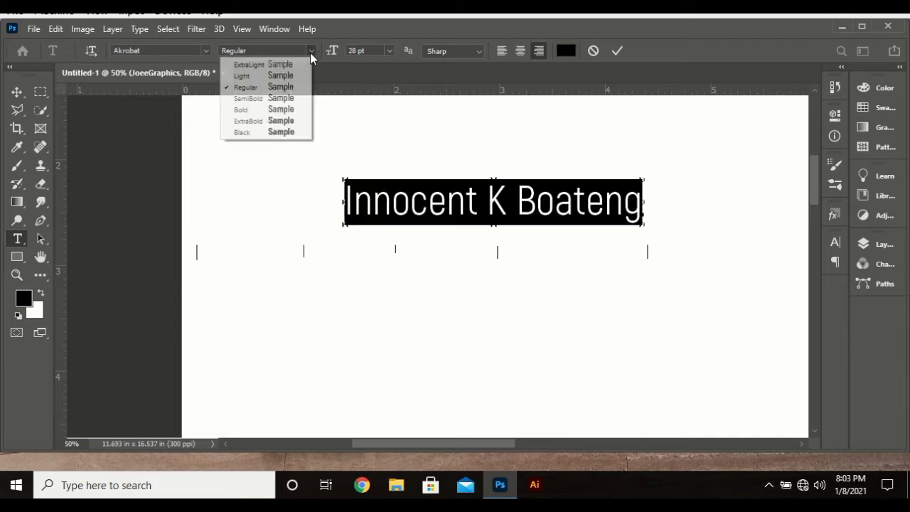
pyautogui.click(283, 113)
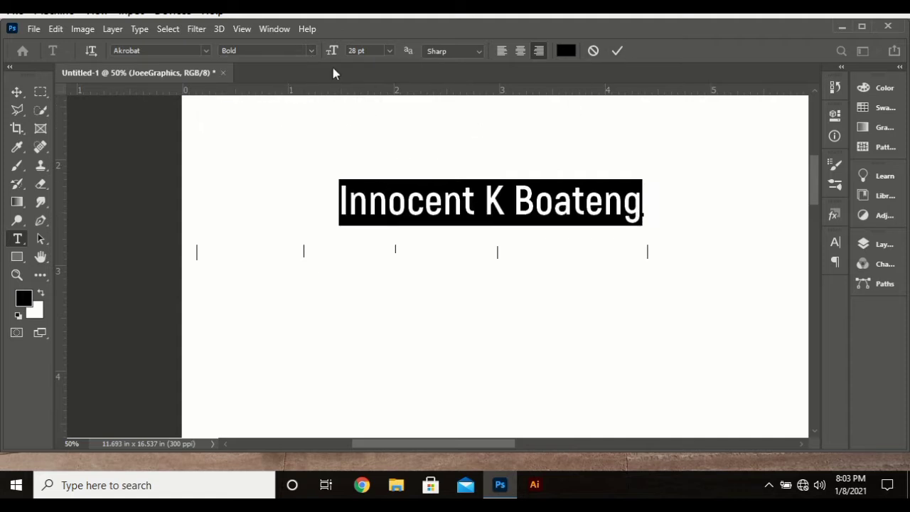
pyautogui.click(309, 49)
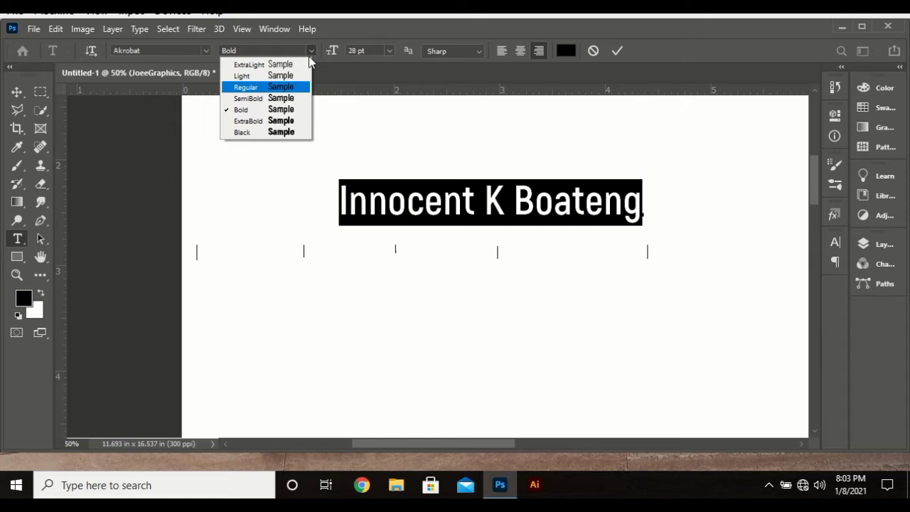
pyautogui.click(280, 122)
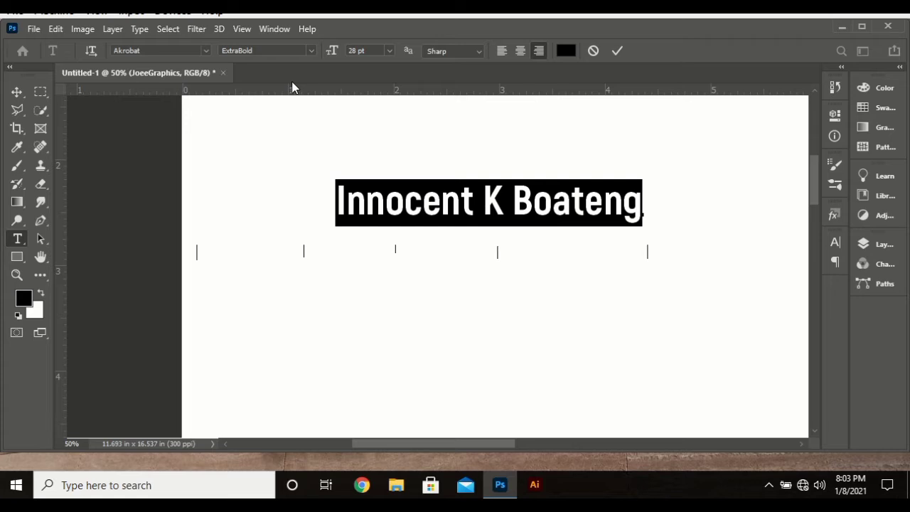
pyautogui.click(310, 50)
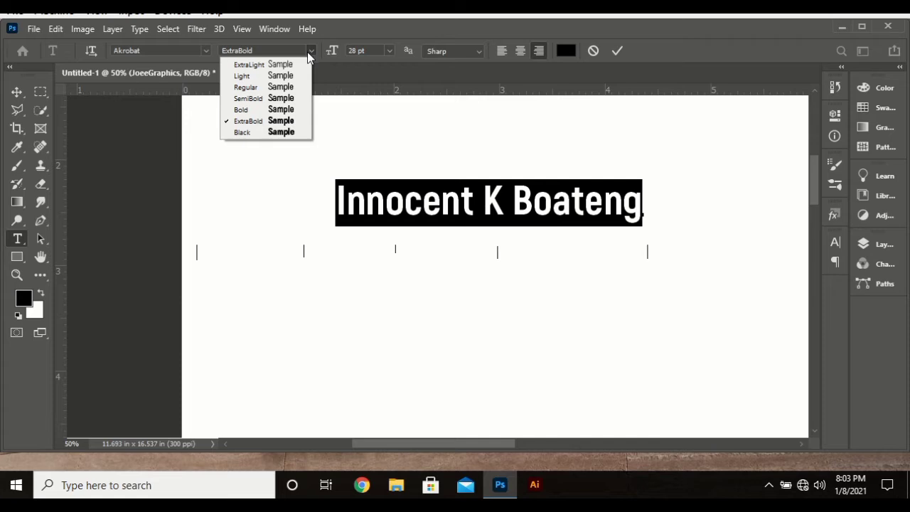
pyautogui.click(262, 133)
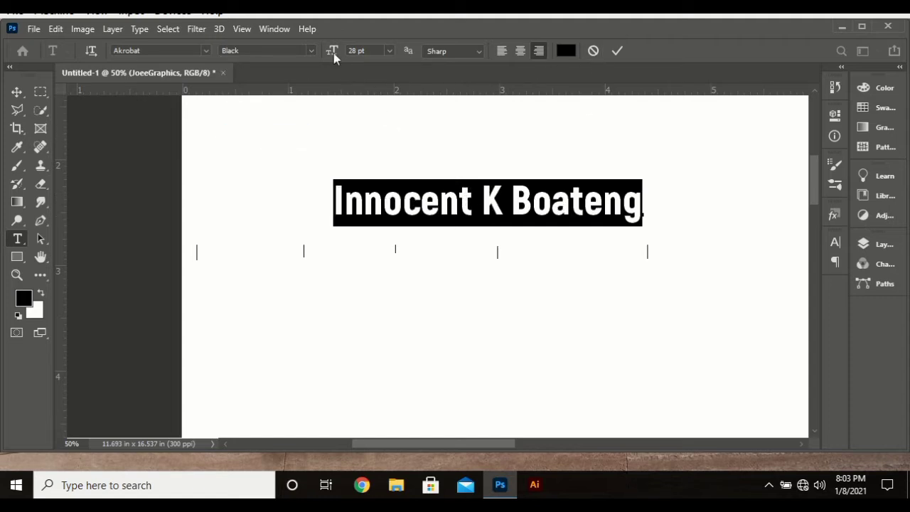
pyautogui.click(305, 50)
pyautogui.click(264, 75)
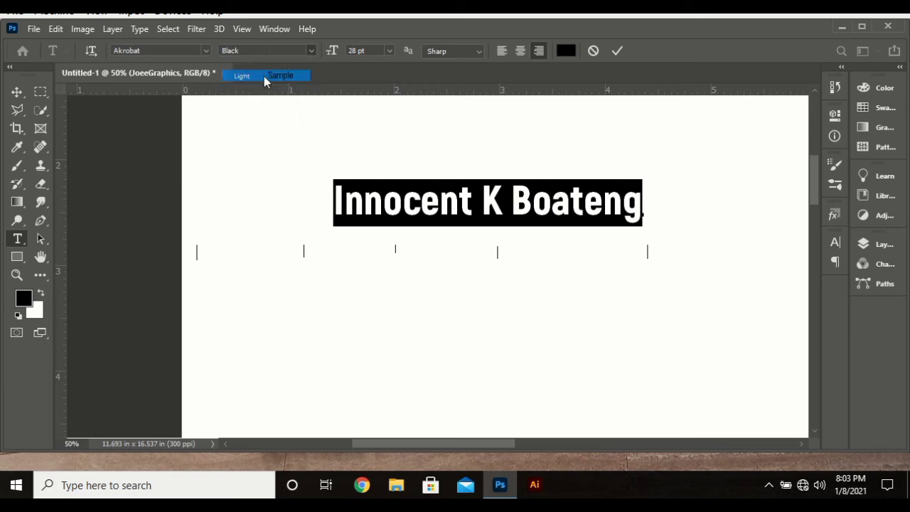
pyautogui.click(308, 50)
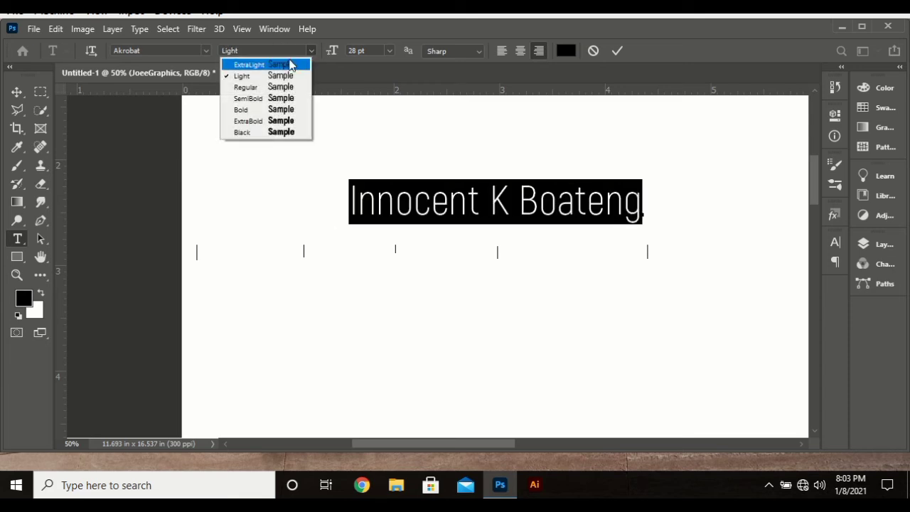
pyautogui.click(285, 63)
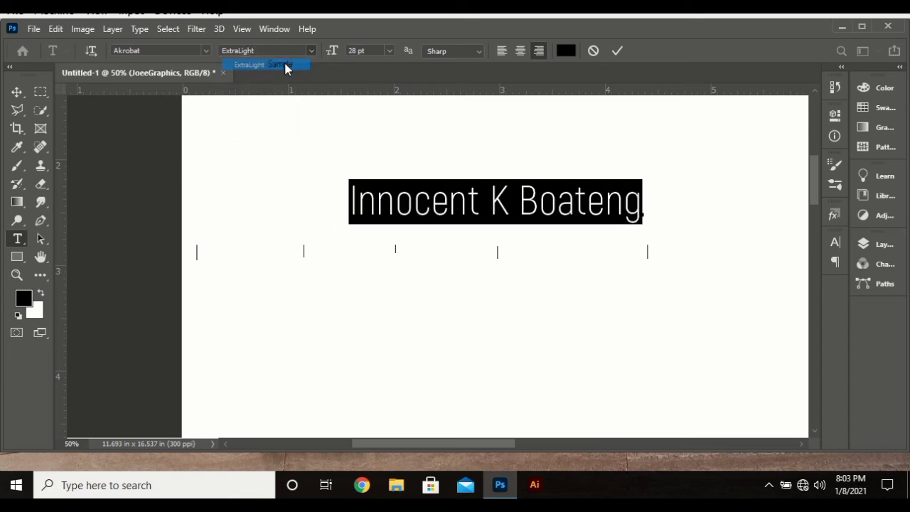
pyautogui.click(617, 51)
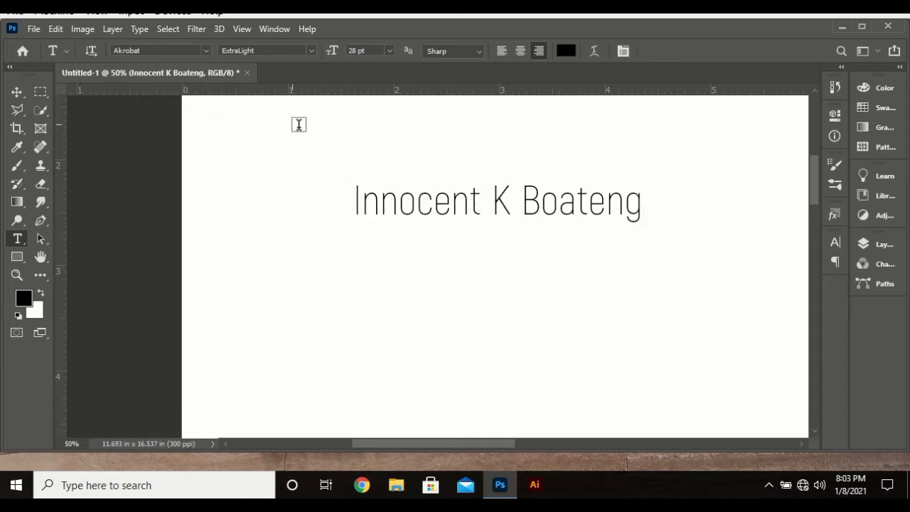
# Step: Set the name line in Arial, trying Narrow, Narrow Italic and Narrow Bold before choosing Italic
pyautogui.click(204, 51)
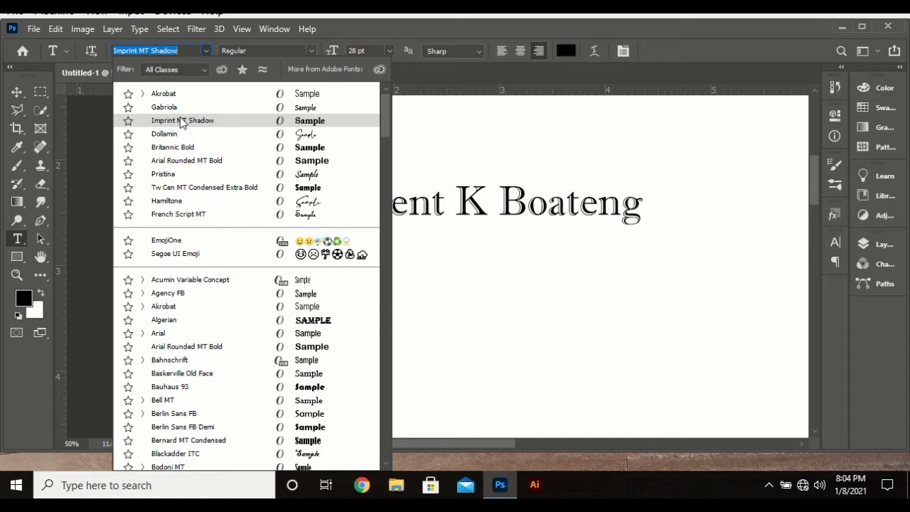
pyautogui.click(188, 335)
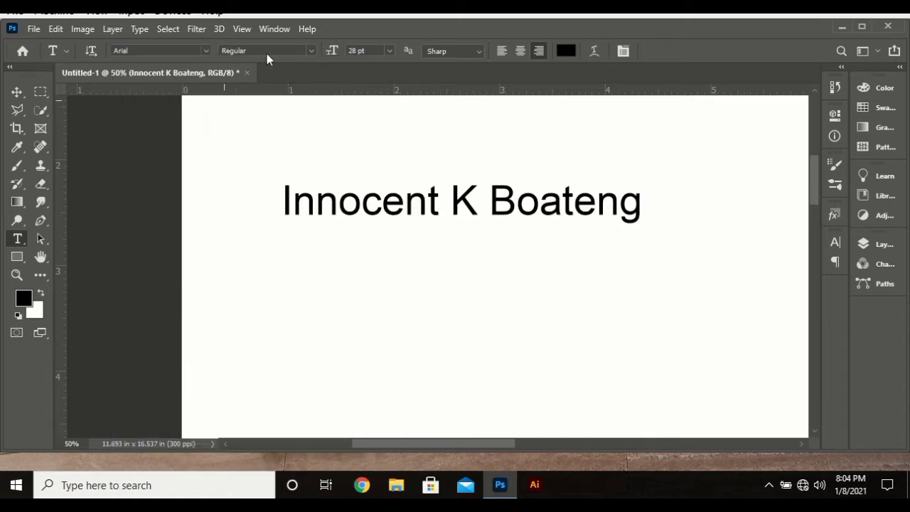
pyautogui.click(311, 50)
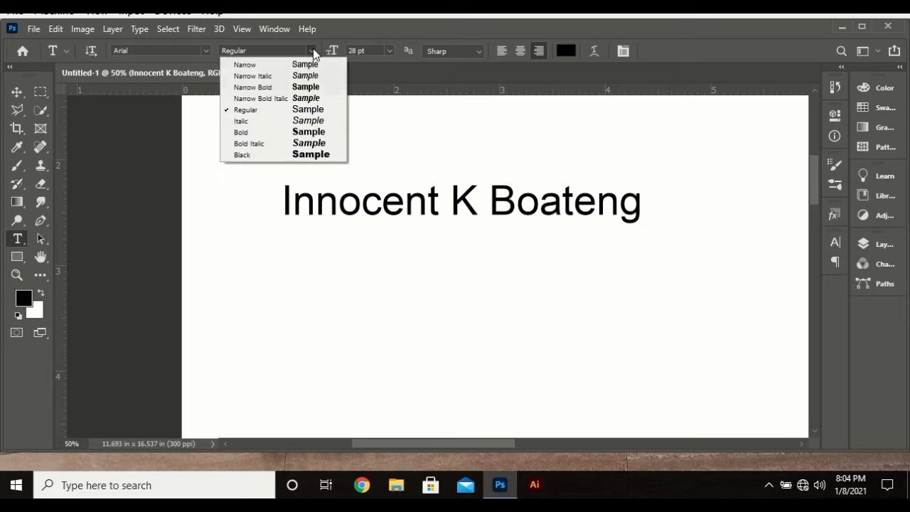
pyautogui.click(267, 68)
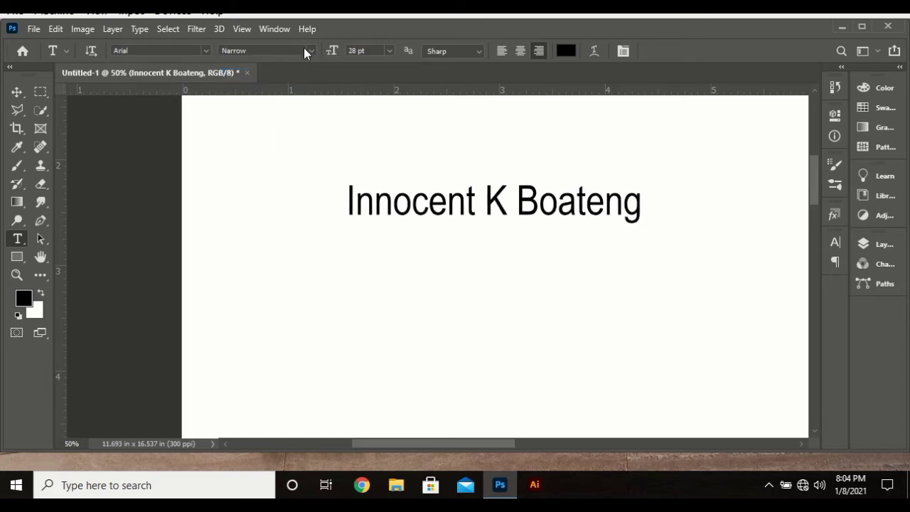
pyautogui.click(304, 49)
pyautogui.click(310, 51)
pyautogui.click(287, 74)
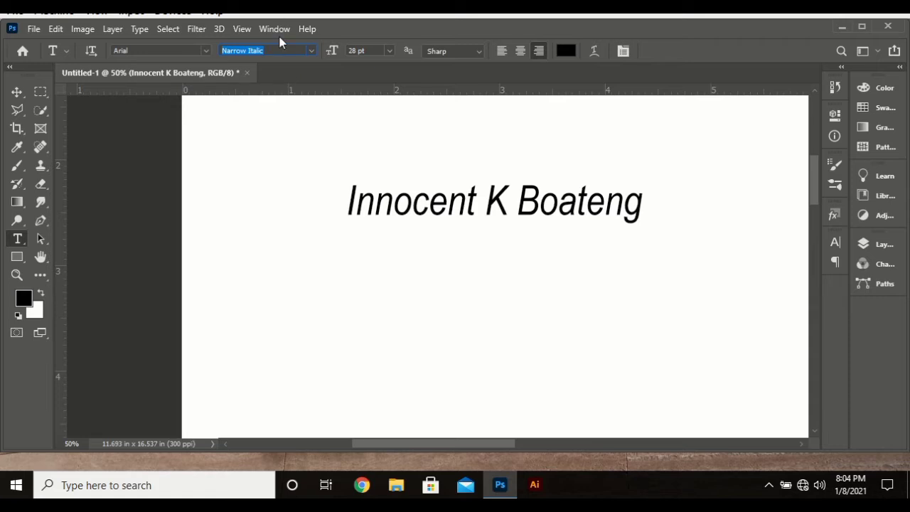
pyautogui.click(313, 51)
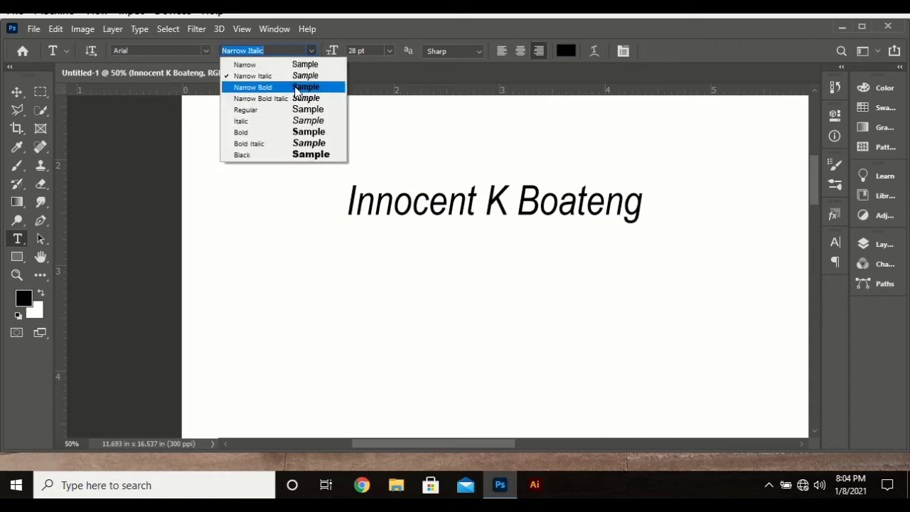
pyautogui.click(295, 87)
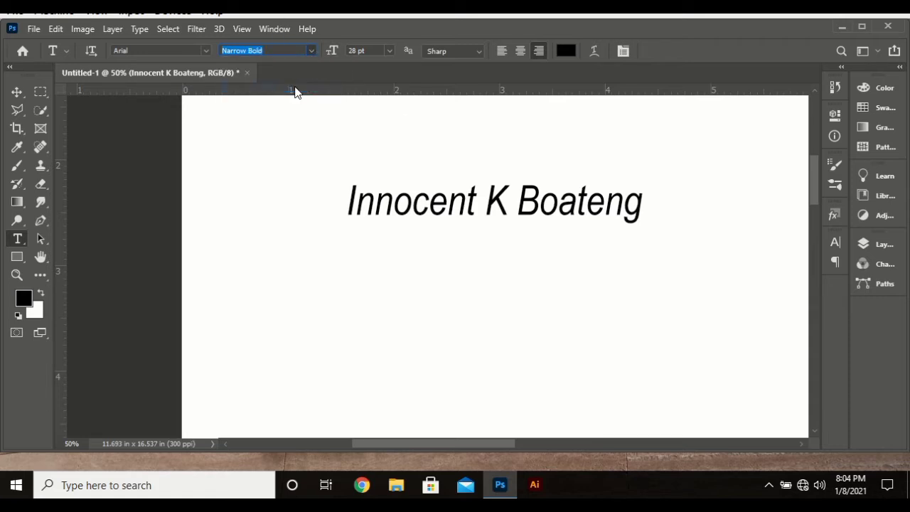
pyautogui.click(311, 52)
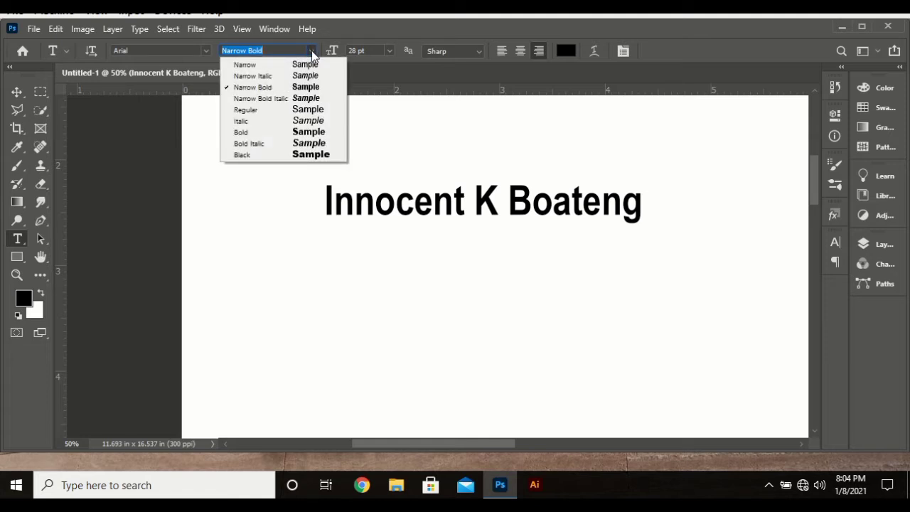
pyautogui.click(312, 118)
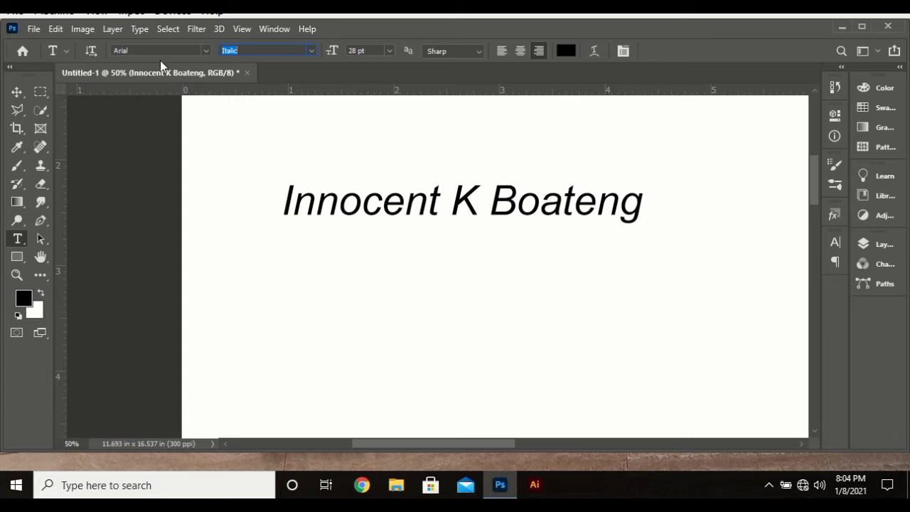
pyautogui.click(388, 51)
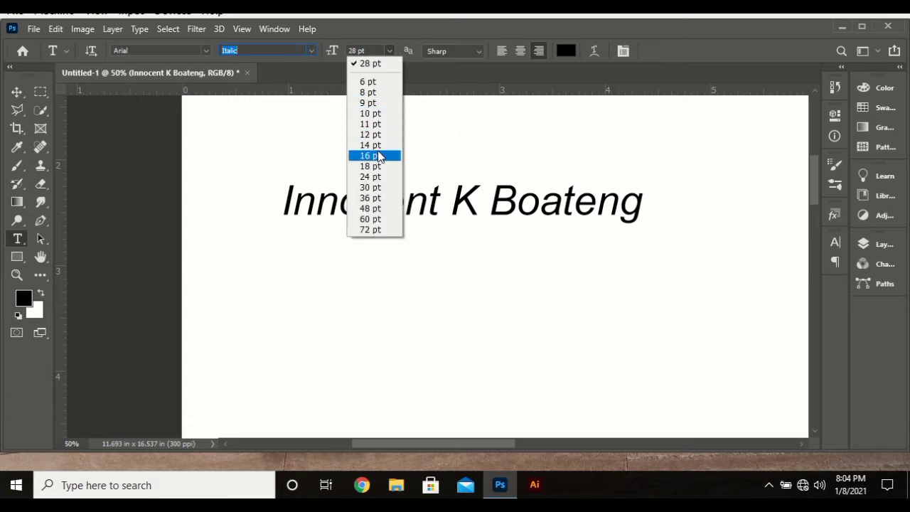
# Step: Try 30 pt and 72 pt sizes for the name, then shift the text right
pyautogui.click(371, 186)
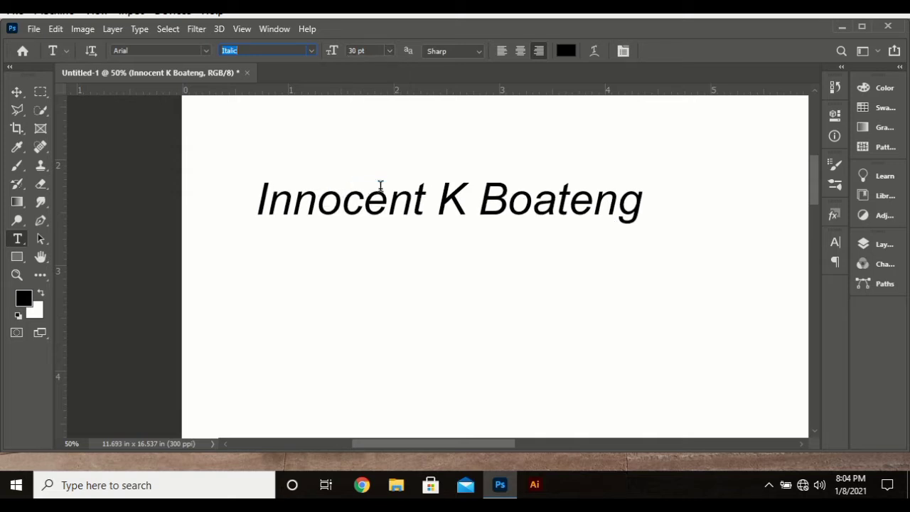
pyautogui.click(389, 51)
pyautogui.click(372, 230)
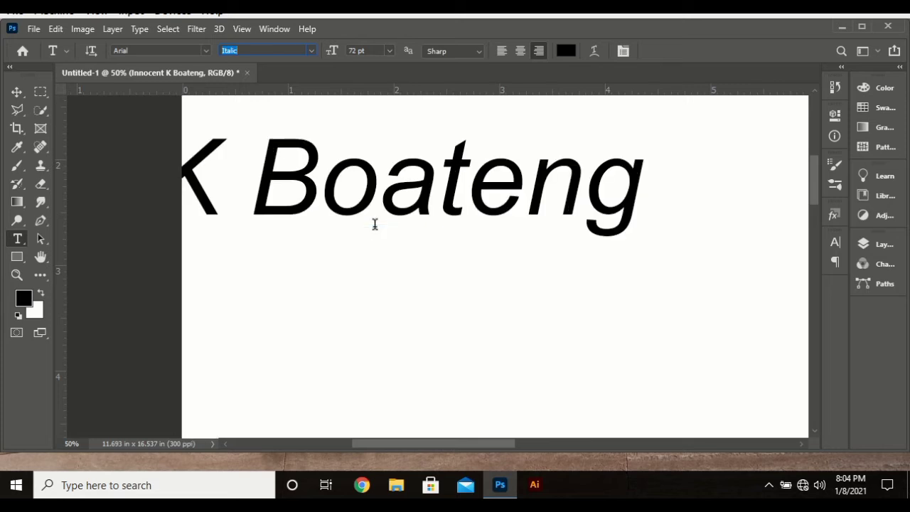
pyautogui.click(379, 191)
pyautogui.hotkey('ctrl', 'a')
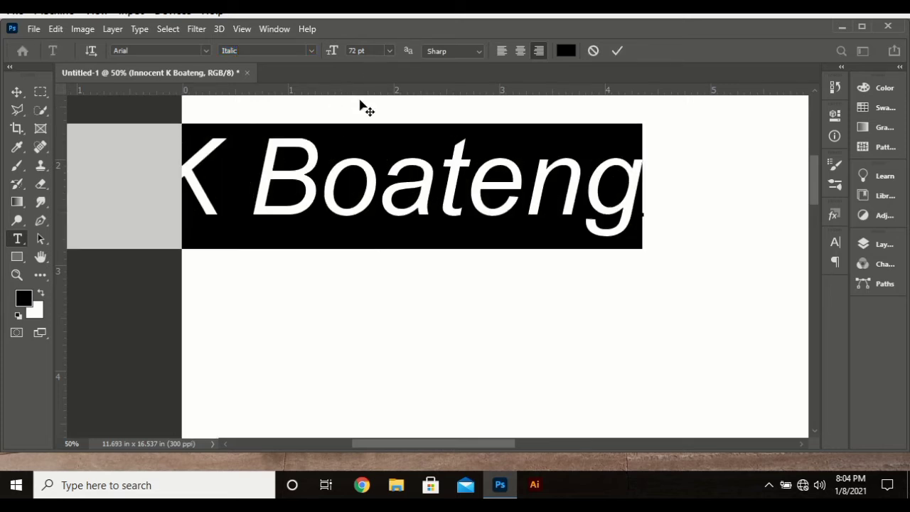
pyautogui.moveTo(309, 262); pyautogui.dragTo(558, 275)
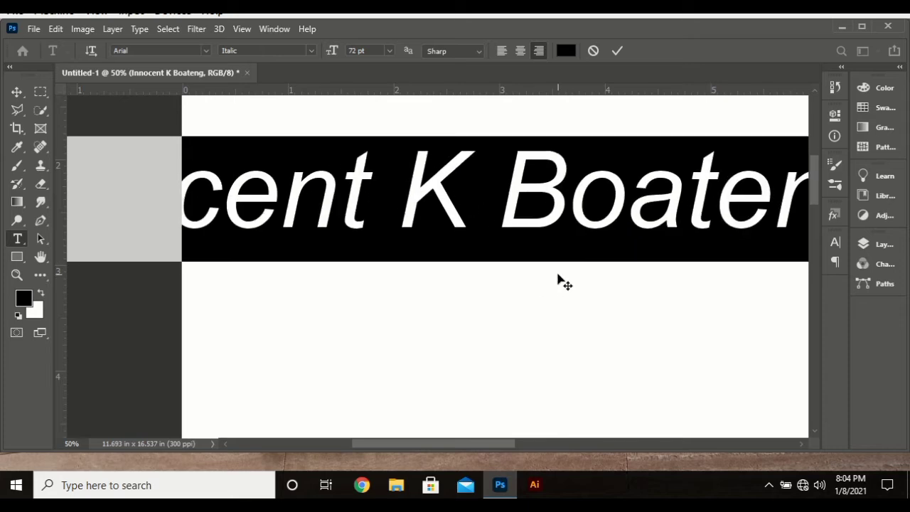
# Step: Reduce the name to 27 pt, move it back left onto the page, and commit
pyautogui.click(377, 52)
pyautogui.scroll(-20, 377, 51)
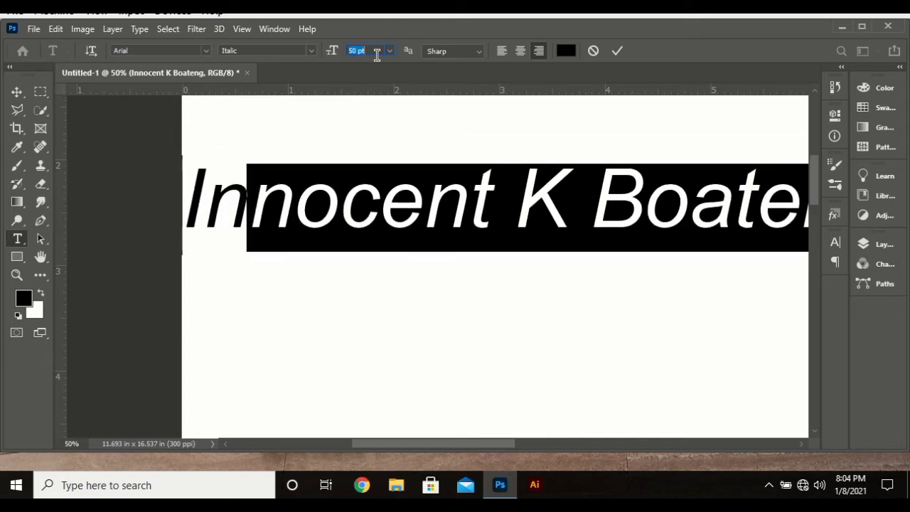
pyautogui.scroll(-11, 377, 51)
pyautogui.moveTo(564, 270); pyautogui.dragTo(421, 248)
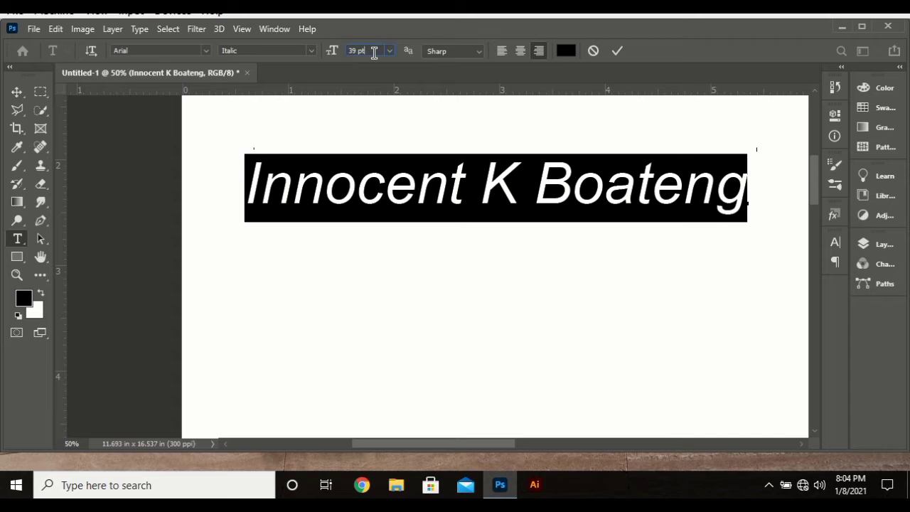
pyautogui.scroll(-12, 374, 53)
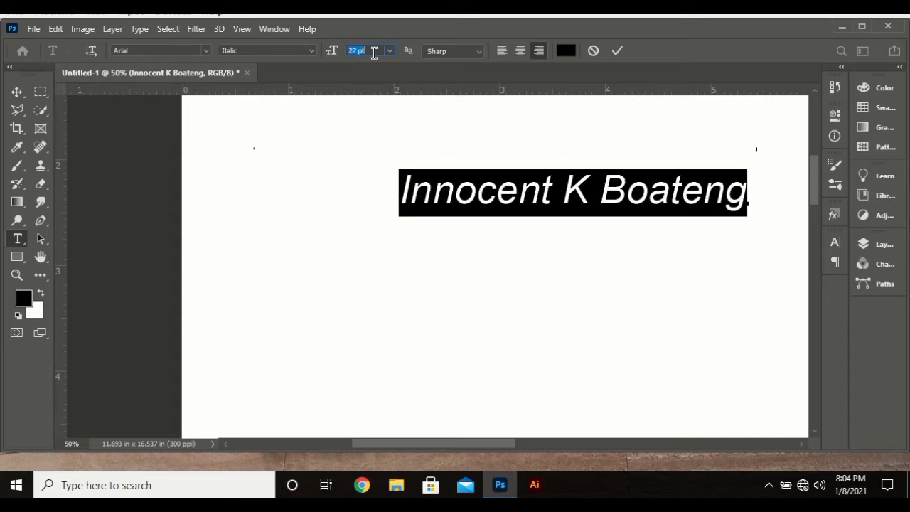
pyautogui.moveTo(528, 246); pyautogui.dragTo(500, 246)
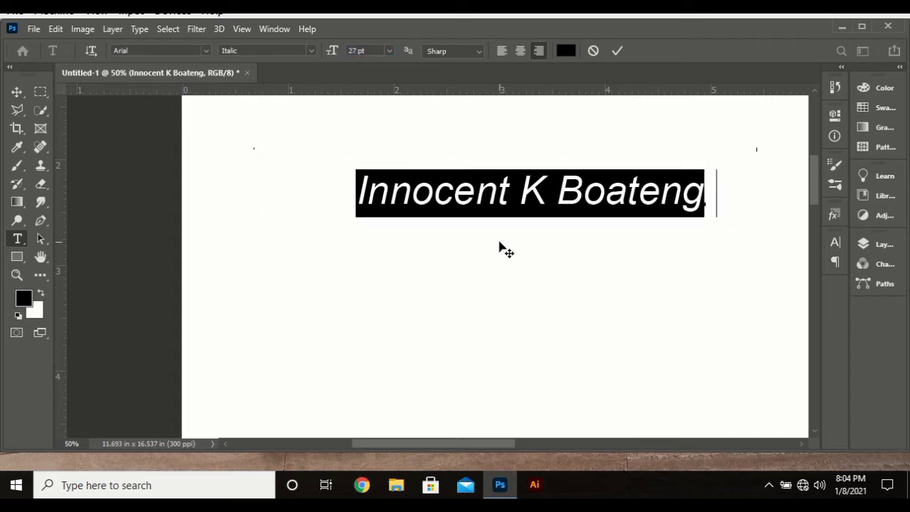
pyautogui.click(617, 50)
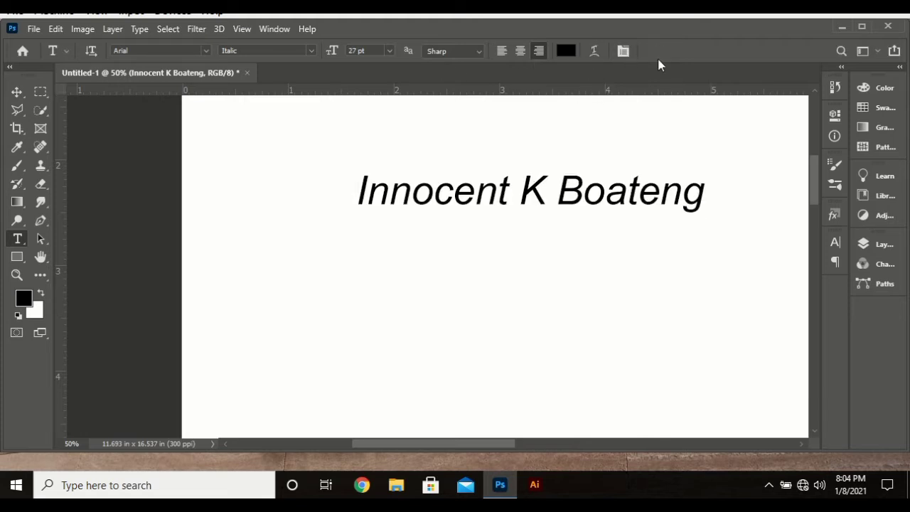
# Step: Change the name's text colour to red in the Color Picker after trying blue and purple
pyautogui.click(564, 50)
pyautogui.moveTo(603, 49); pyautogui.dragTo(695, 66)
pyautogui.moveTo(709, 175); pyautogui.dragTo(773, 130)
pyautogui.click(825, 176)
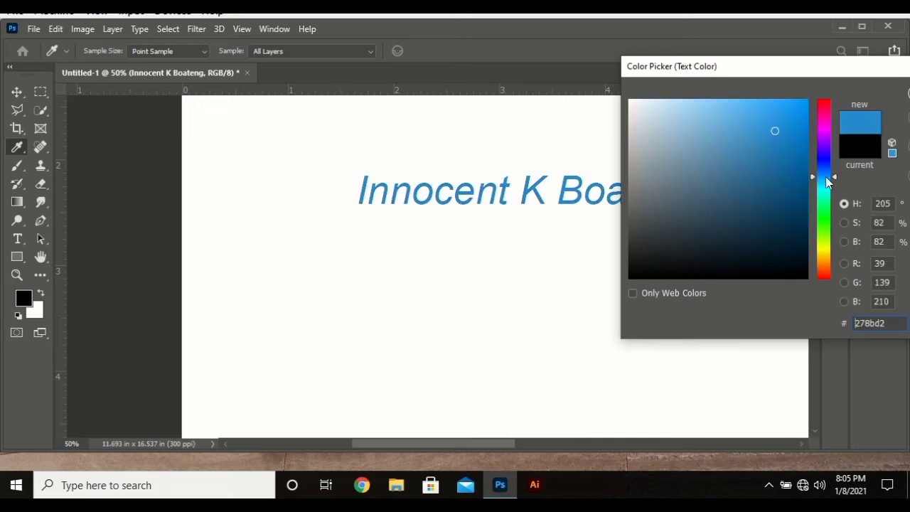
pyautogui.moveTo(825, 176); pyautogui.dragTo(827, 139)
pyautogui.moveTo(760, 141); pyautogui.dragTo(836, 74)
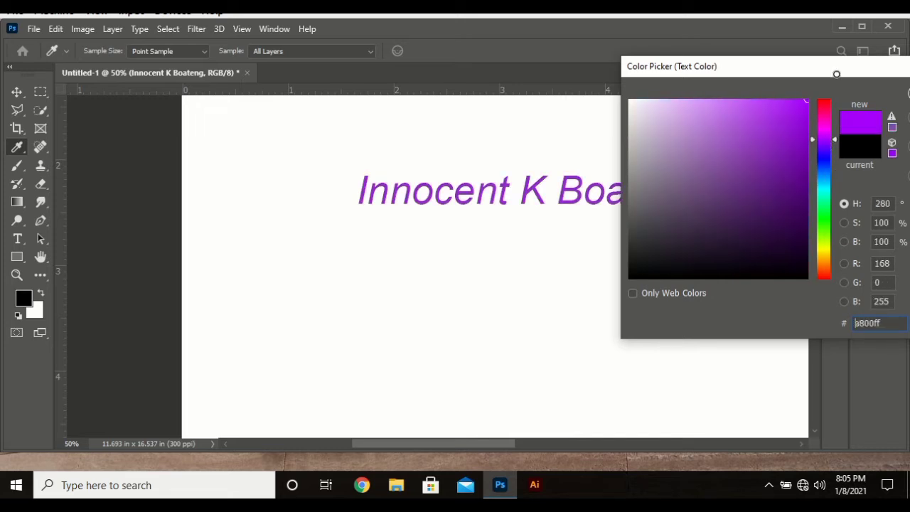
pyautogui.moveTo(825, 135); pyautogui.dragTo(494, 265)
pyautogui.click(663, 291)
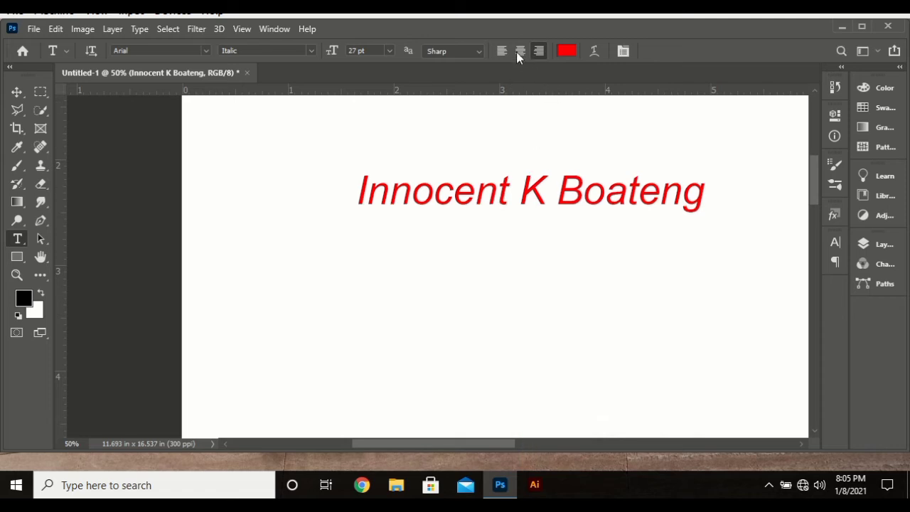
# Step: Centre-align the name line and move it back toward the middle of the page
pyautogui.click(516, 53)
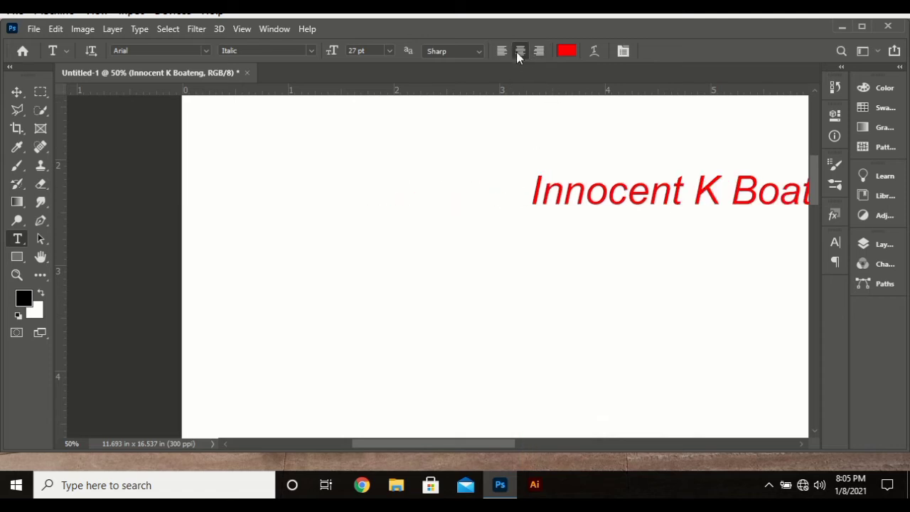
pyautogui.click(629, 198)
pyautogui.moveTo(644, 258); pyautogui.dragTo(446, 256)
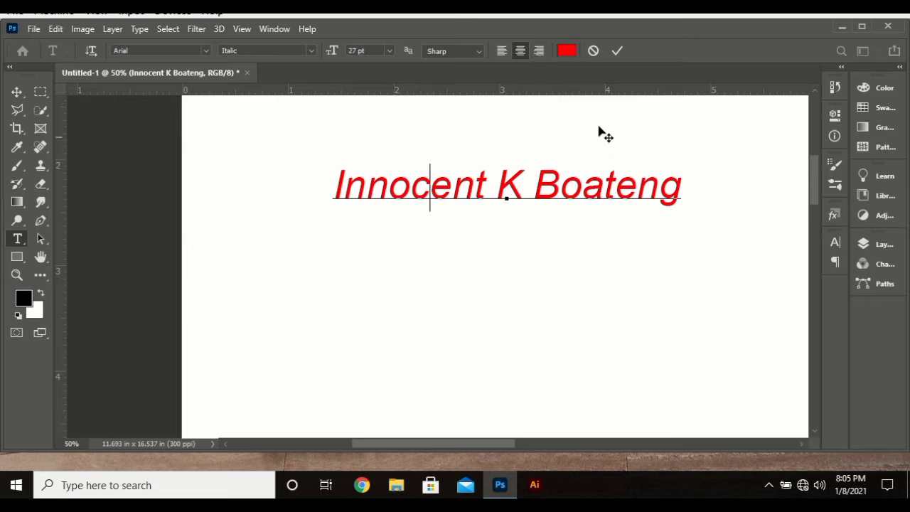
# Step: Commit the red line, try Strong anti-aliasing, then set it back to Sharp
pyautogui.click(618, 54)
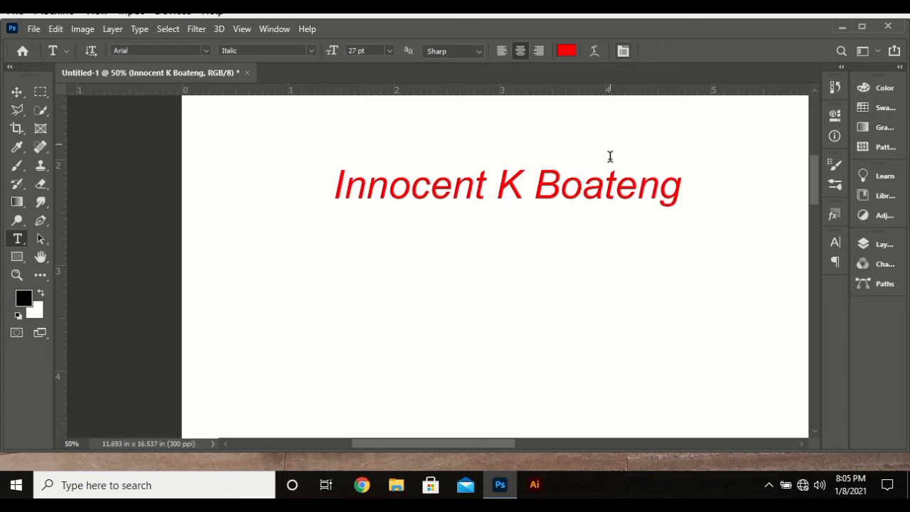
pyautogui.tripleClick(488, 179)
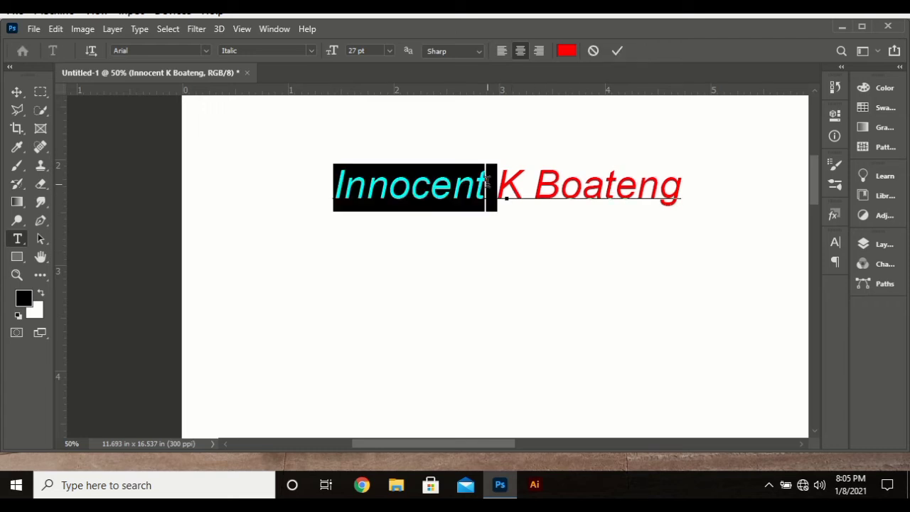
pyautogui.click(617, 50)
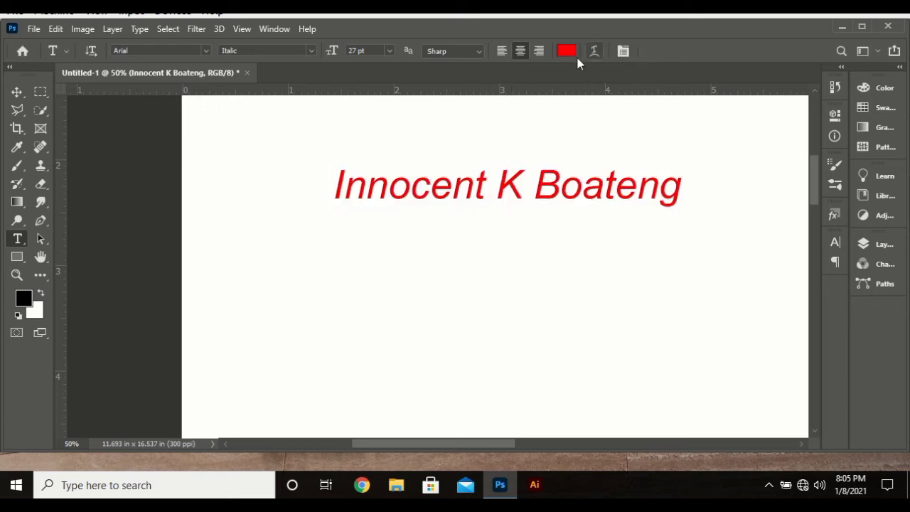
pyautogui.click(434, 51)
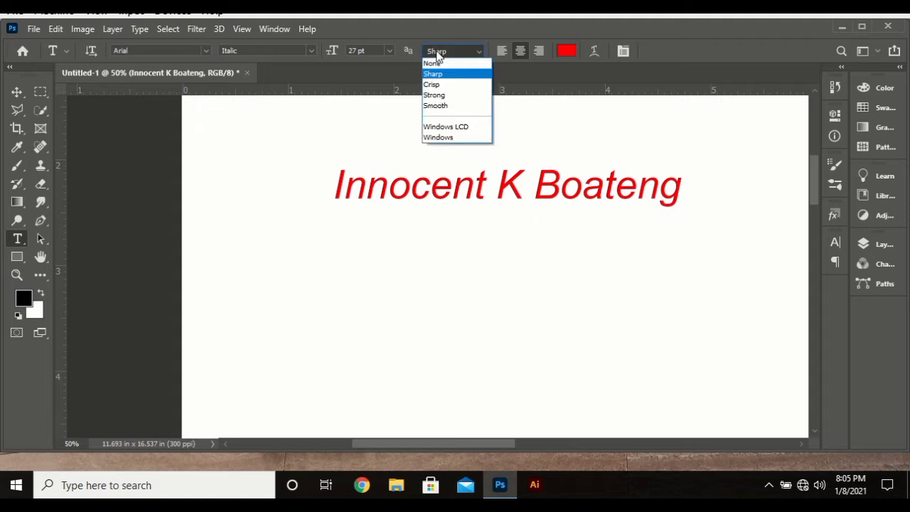
pyautogui.click(447, 98)
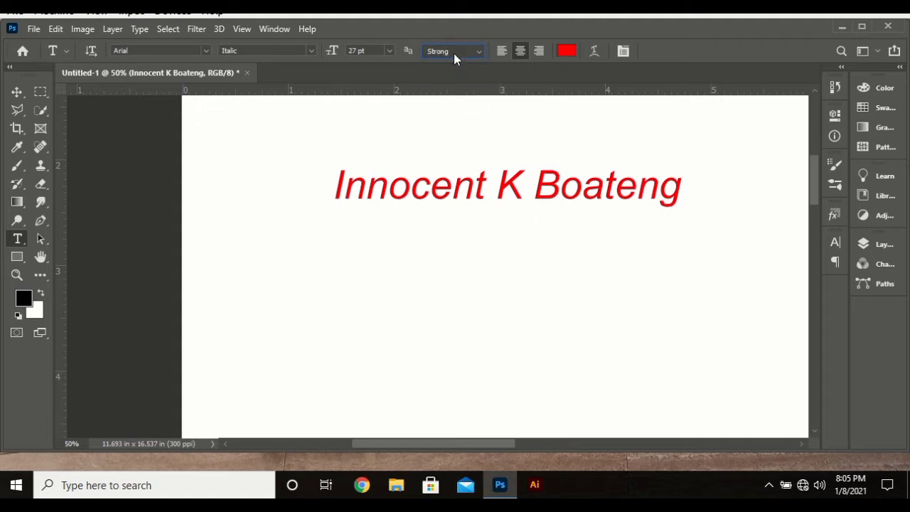
pyautogui.click(454, 54)
pyautogui.click(452, 73)
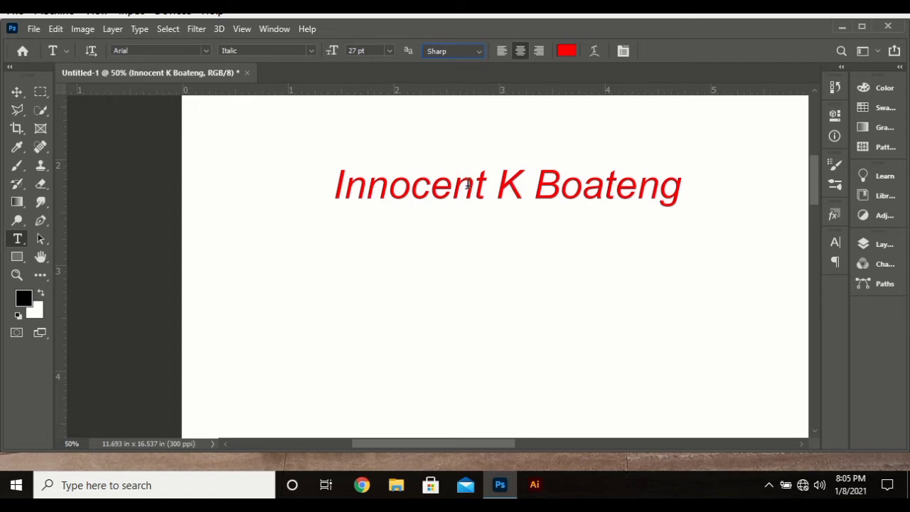
# Step: Turn the name line vertical, top-align and centre it, and commit
pyautogui.click(91, 51)
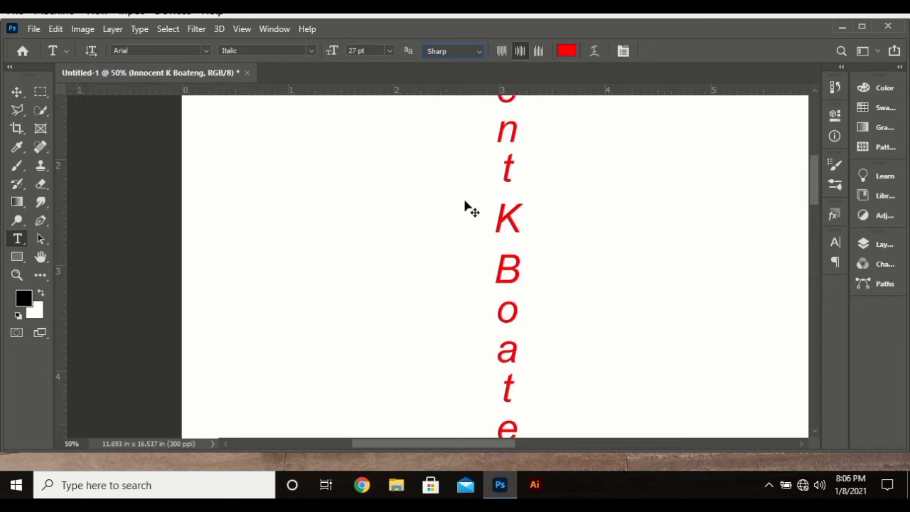
pyautogui.hotkey('ctrl', '-')
pyautogui.hotkey('ctrl', '-')
pyautogui.hotkey('ctrl', '-')
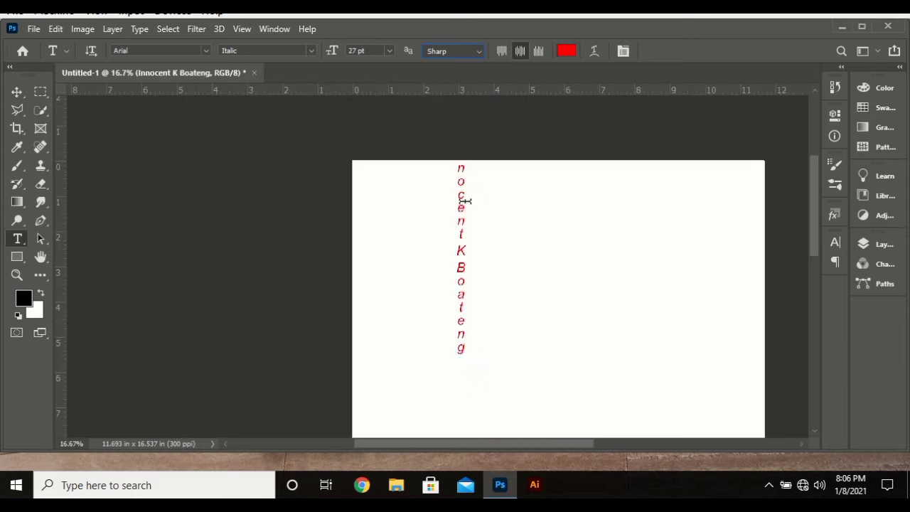
pyautogui.click(465, 202)
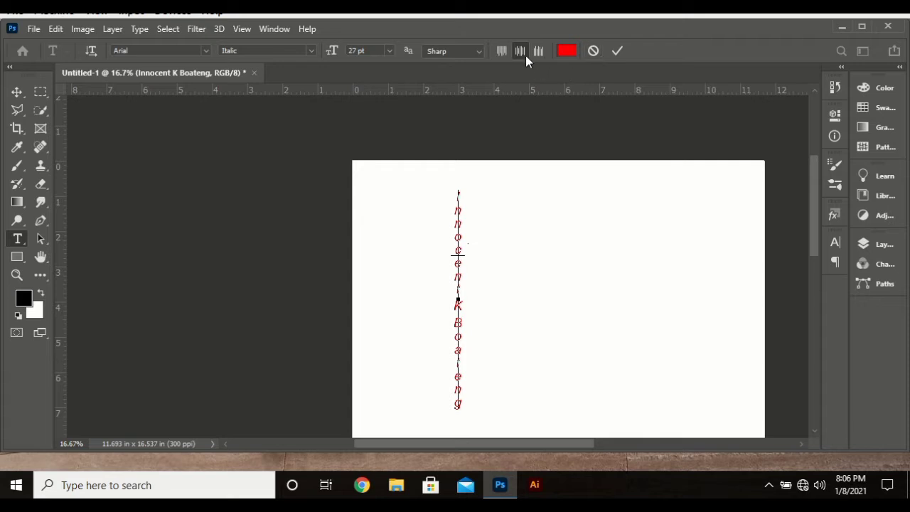
pyautogui.hotkey('ctrl', 'a')
pyautogui.click(502, 52)
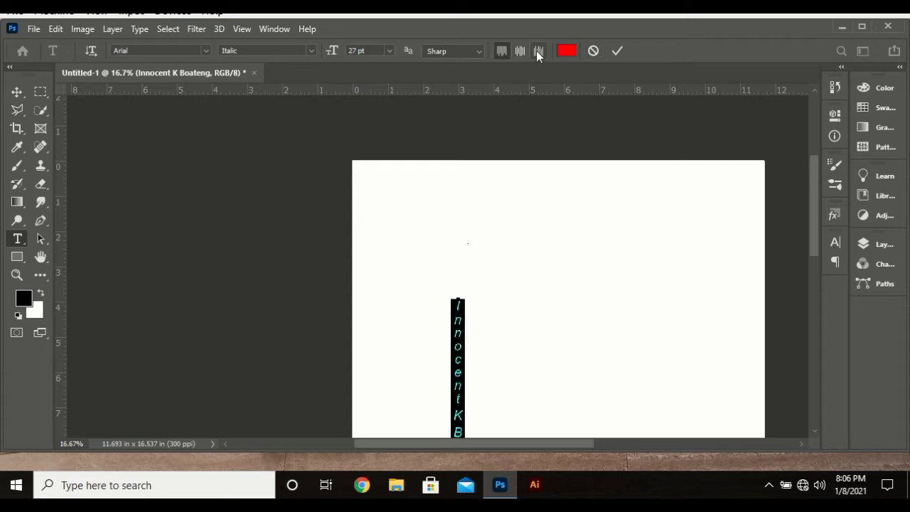
pyautogui.click(525, 54)
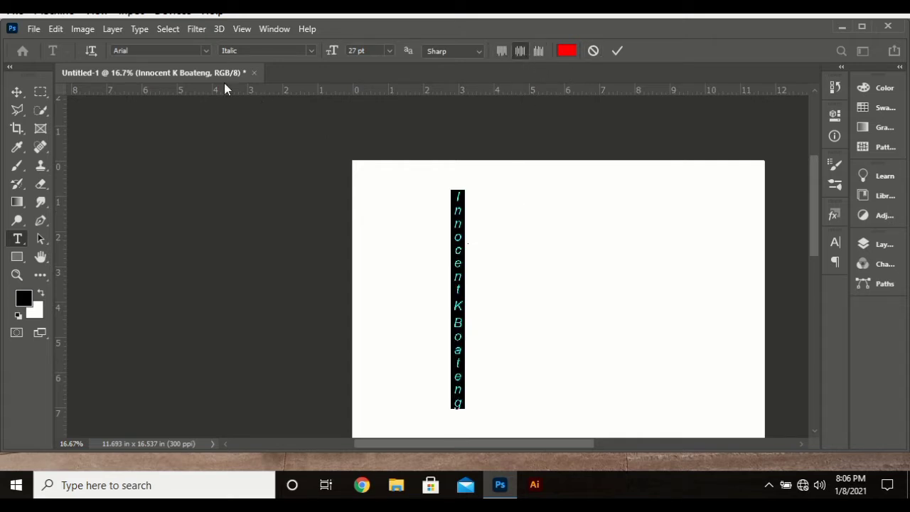
pyautogui.click(615, 51)
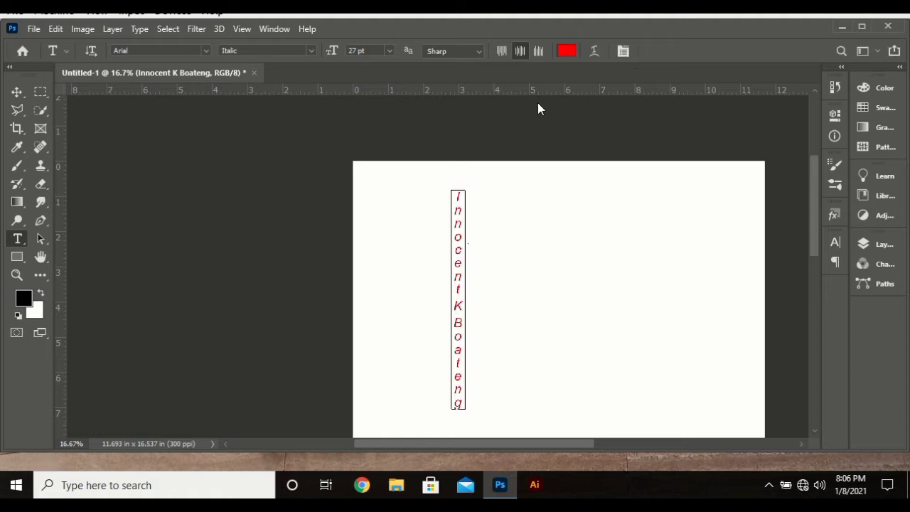
# Step: With the Vertical Type Tool, add the title-and-first-name line right of the name, lowered and committed
pyautogui.rightClick(18, 239)
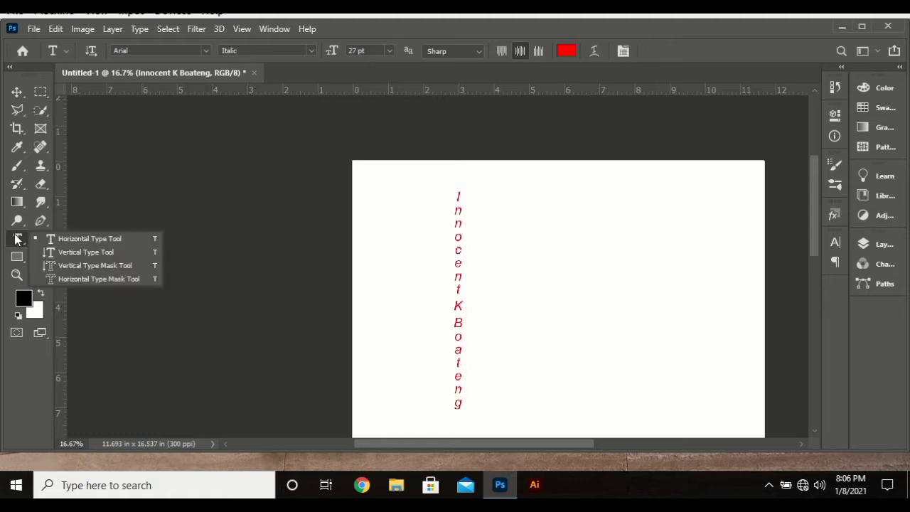
pyautogui.click(80, 250)
pyautogui.click(582, 223)
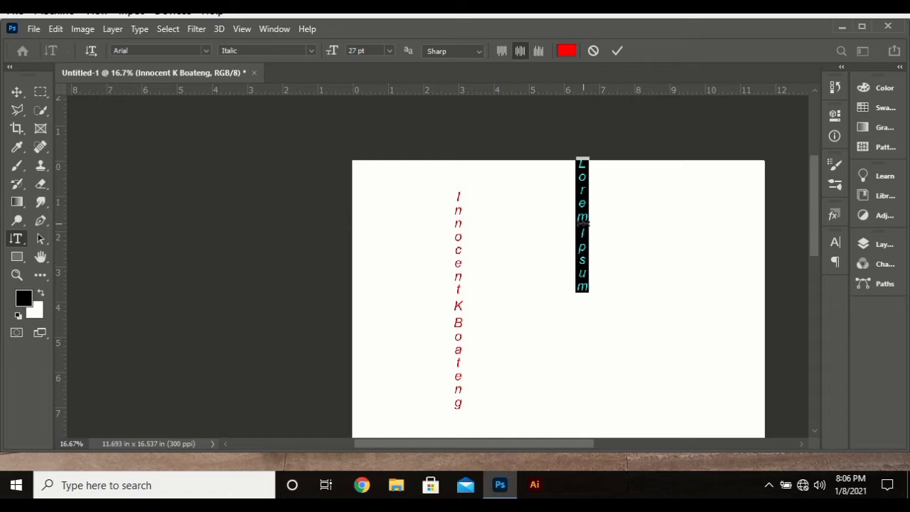
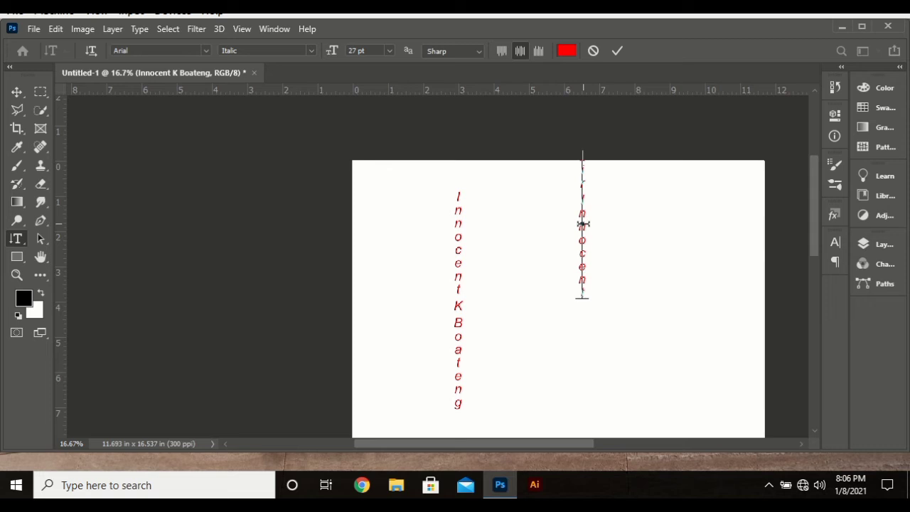
pyautogui.moveTo(635, 248); pyautogui.dragTo(633, 303)
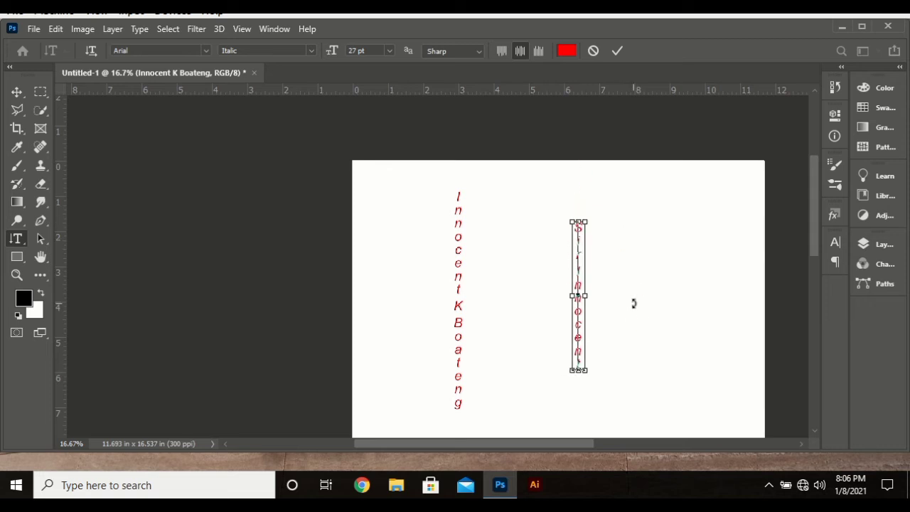
pyautogui.hotkey('ctrl', 'Return')
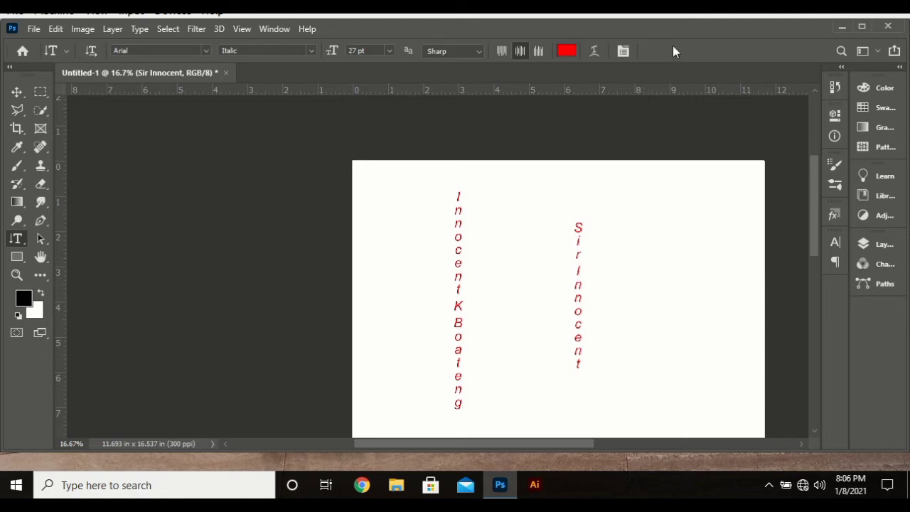
pyautogui.rightClick(17, 240)
pyautogui.click(42, 239)
pyautogui.click(91, 52)
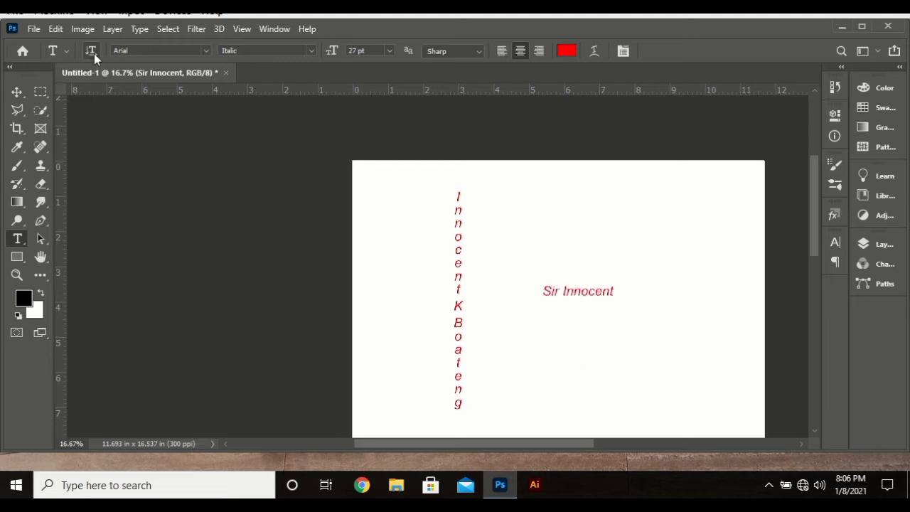
pyautogui.click(17, 91)
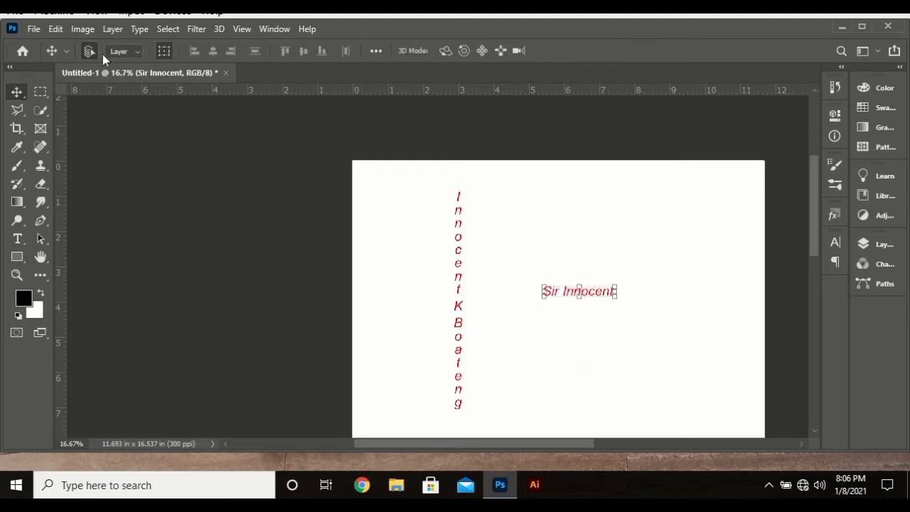
pyautogui.click(456, 229)
pyautogui.click(458, 237)
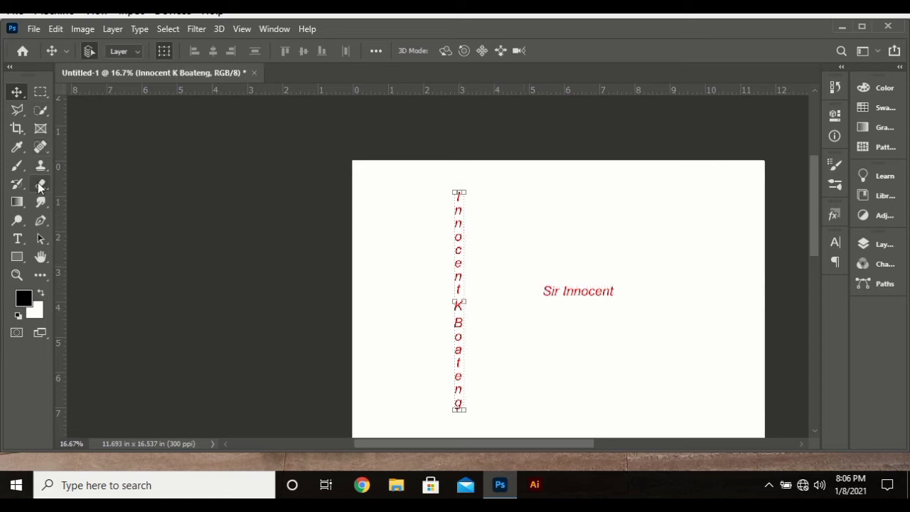
pyautogui.press('t')
pyautogui.click(91, 52)
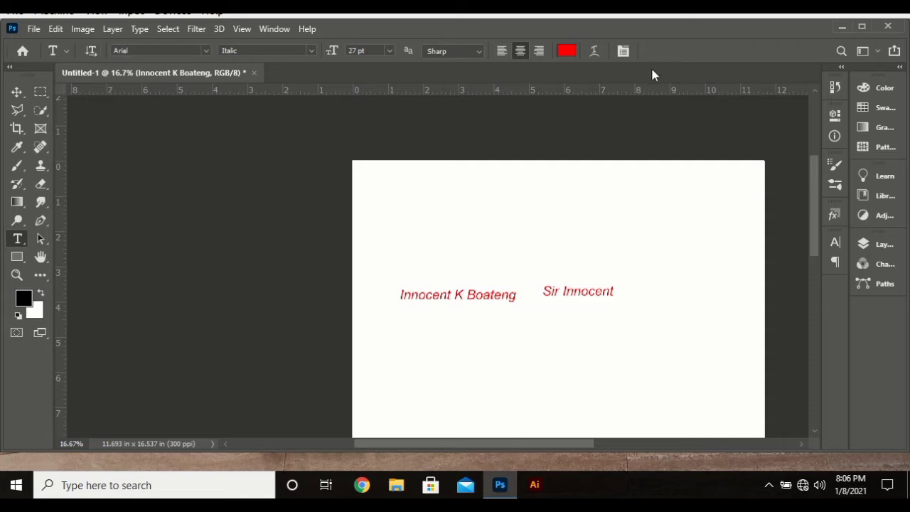
# Step: Open Warp Text for the name line, move its window aside, and apply an Arc warp
pyautogui.click(594, 52)
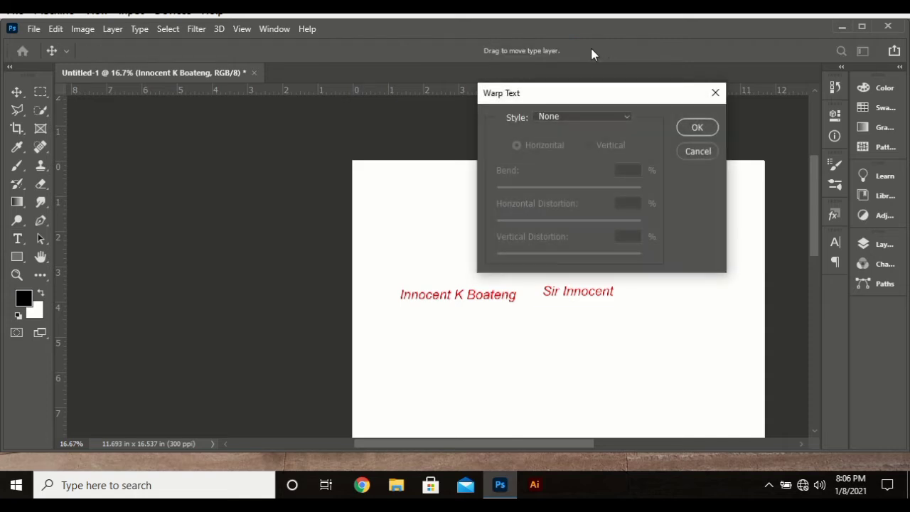
pyautogui.moveTo(615, 86); pyautogui.dragTo(264, 94)
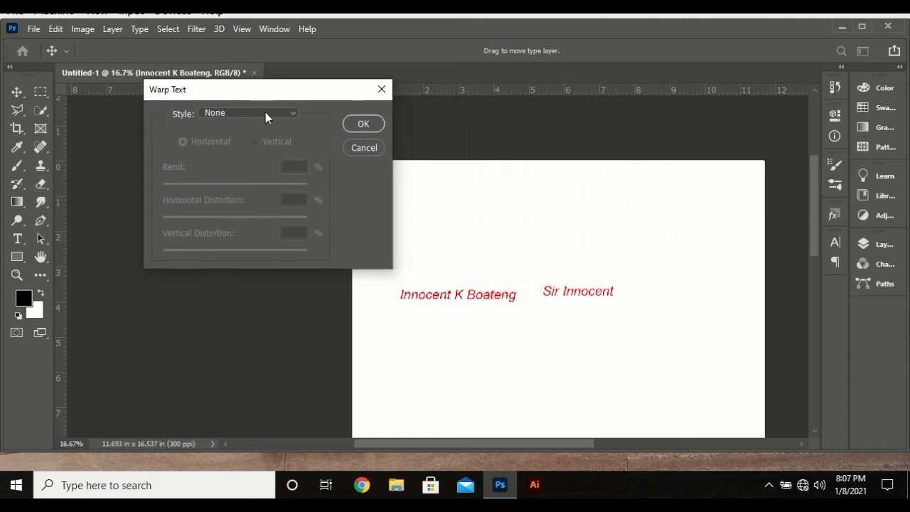
pyautogui.click(266, 113)
pyautogui.click(266, 115)
pyautogui.moveTo(287, 93); pyautogui.dragTo(181, 76)
pyautogui.click(170, 97)
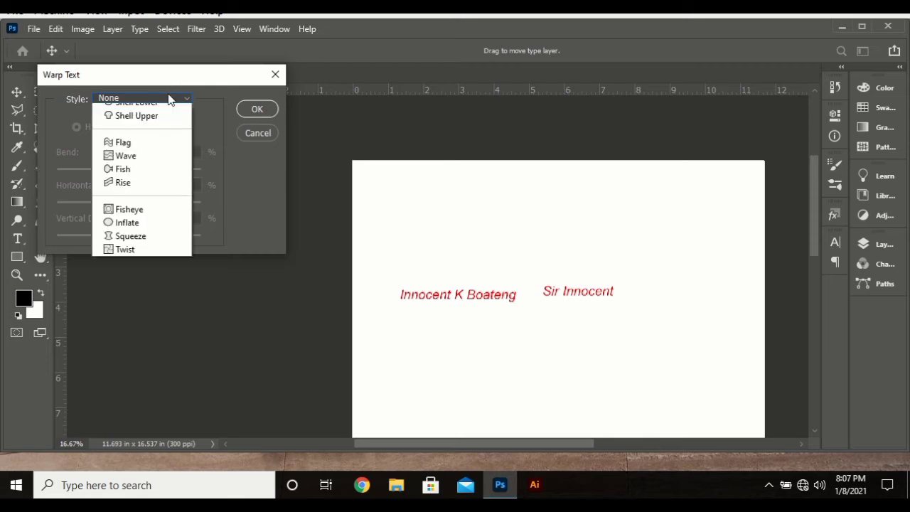
pyautogui.click(151, 136)
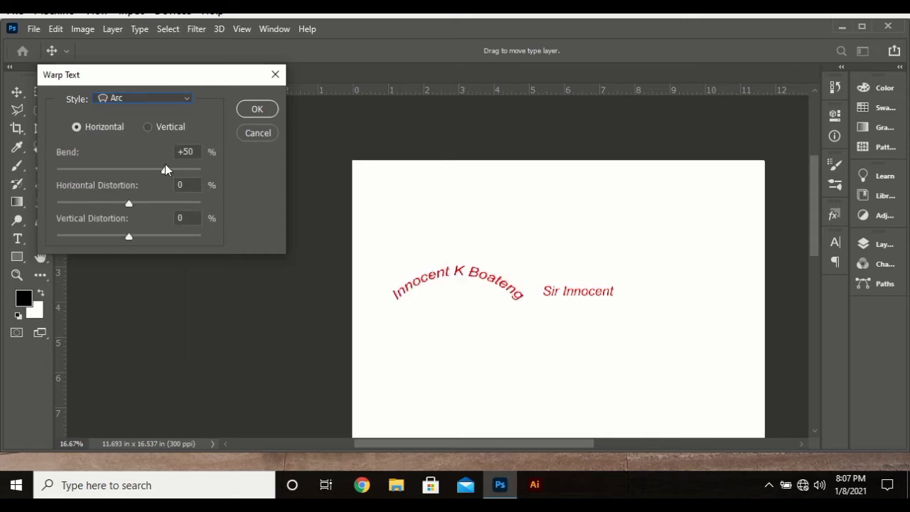
# Step: Try the Arc Lower, Arc Upper, Flag and Wave warp styles on the name
pyautogui.click(138, 100)
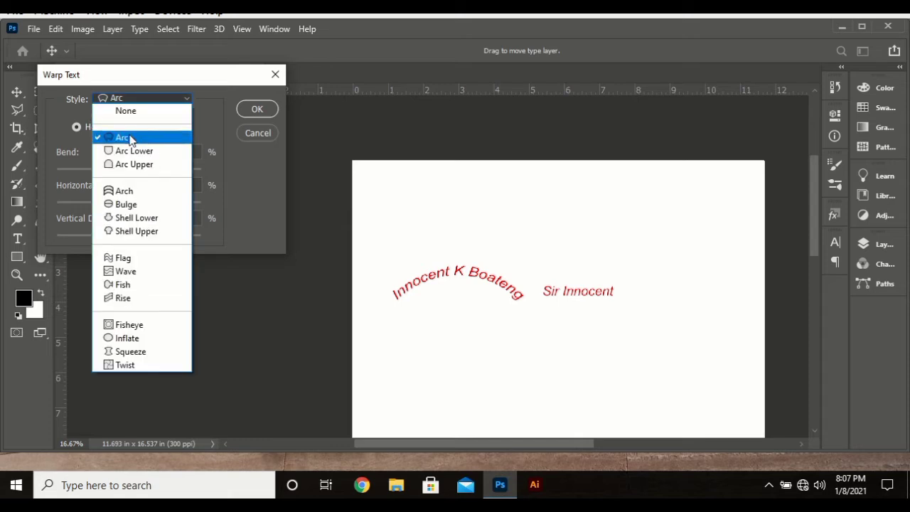
pyautogui.click(133, 150)
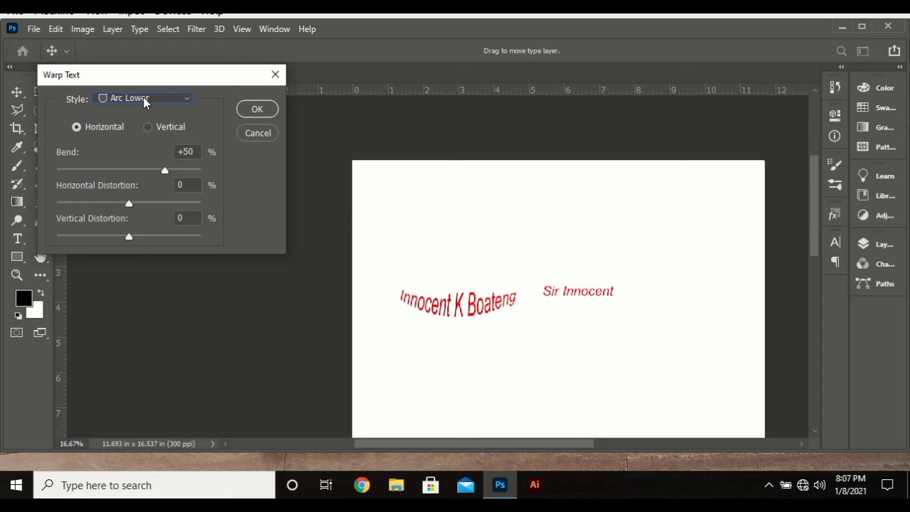
pyautogui.click(144, 103)
pyautogui.click(128, 165)
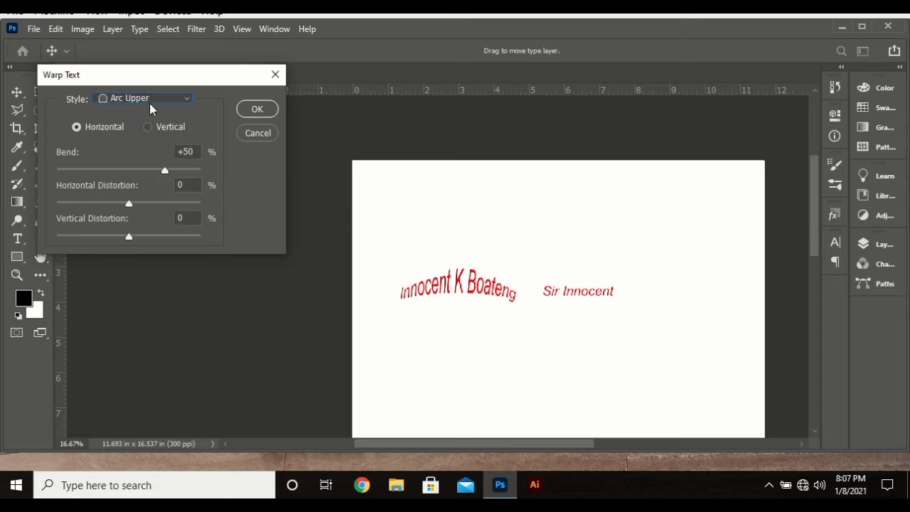
pyautogui.click(150, 104)
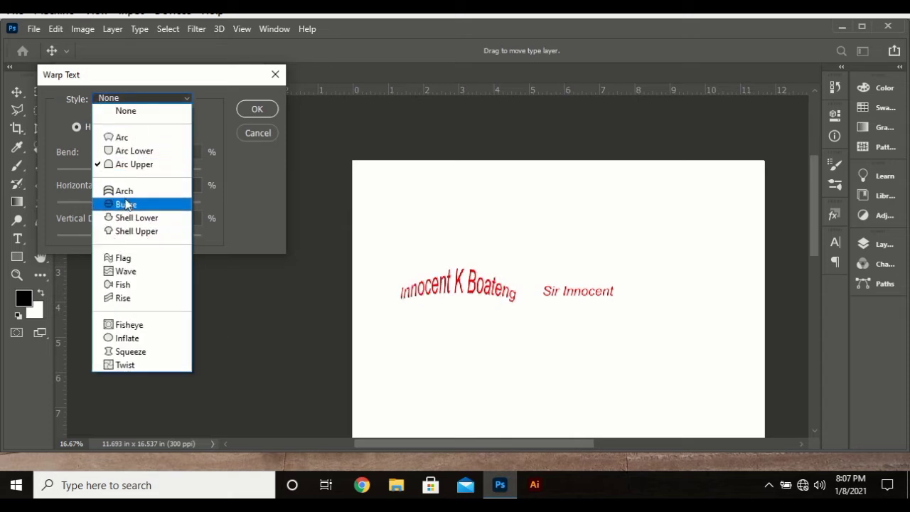
pyautogui.click(123, 257)
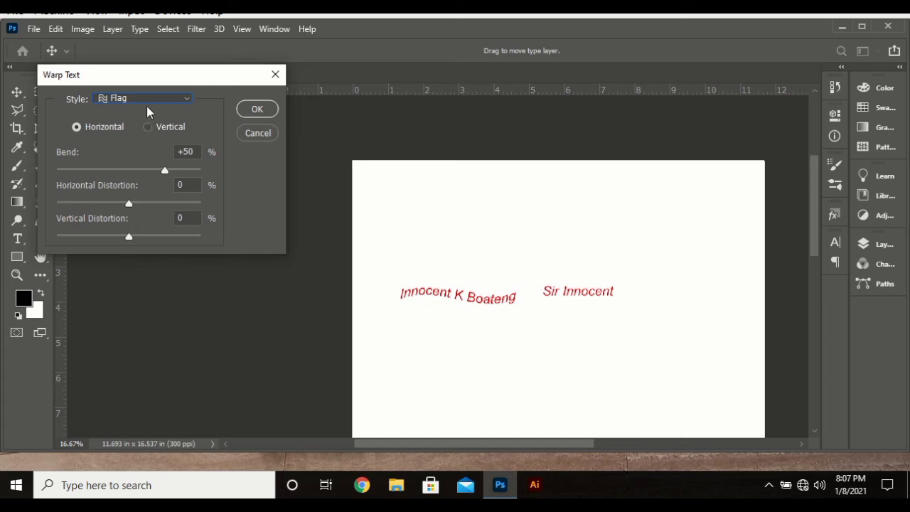
pyautogui.click(147, 112)
pyautogui.click(130, 269)
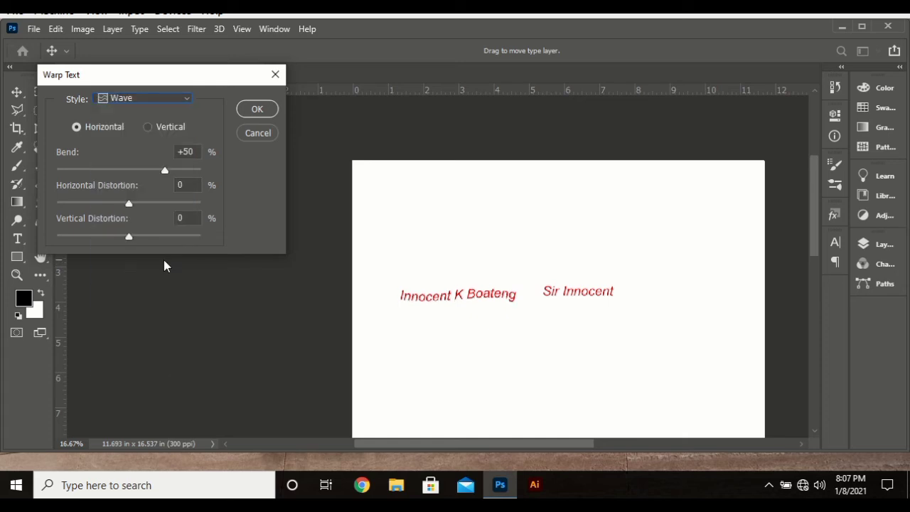
# Step: Set the warp to Vertical Arc Lower with -31% bend and confirm it
pyautogui.click(189, 151)
pyautogui.scroll(9, 188, 150)
pyautogui.click(172, 130)
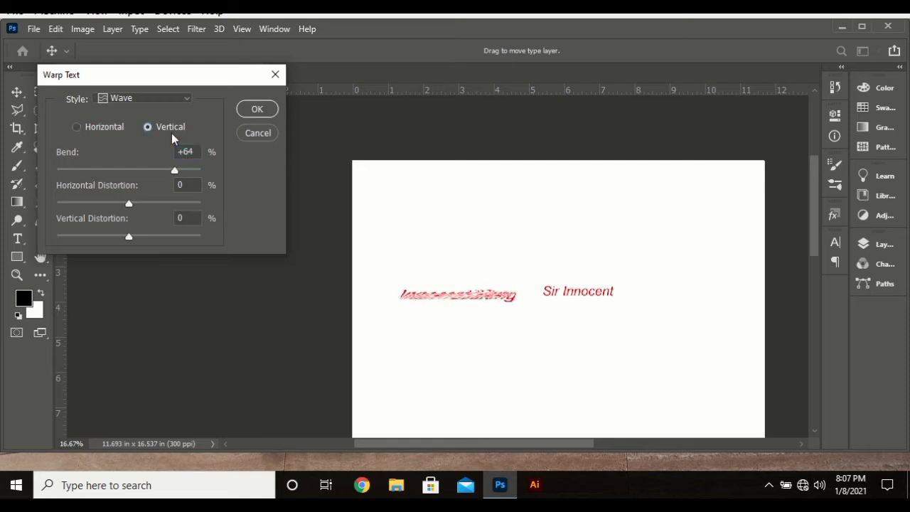
pyautogui.moveTo(160, 173); pyautogui.dragTo(106, 172)
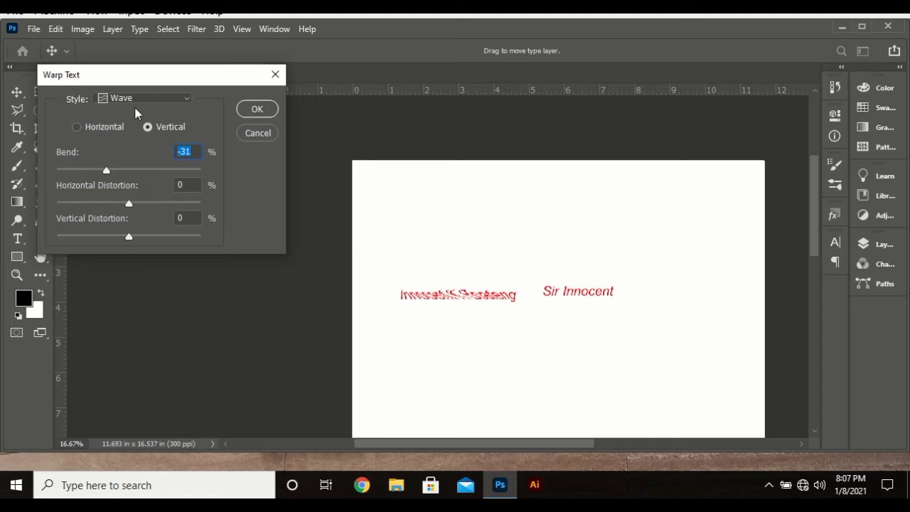
pyautogui.click(139, 100)
pyautogui.click(122, 150)
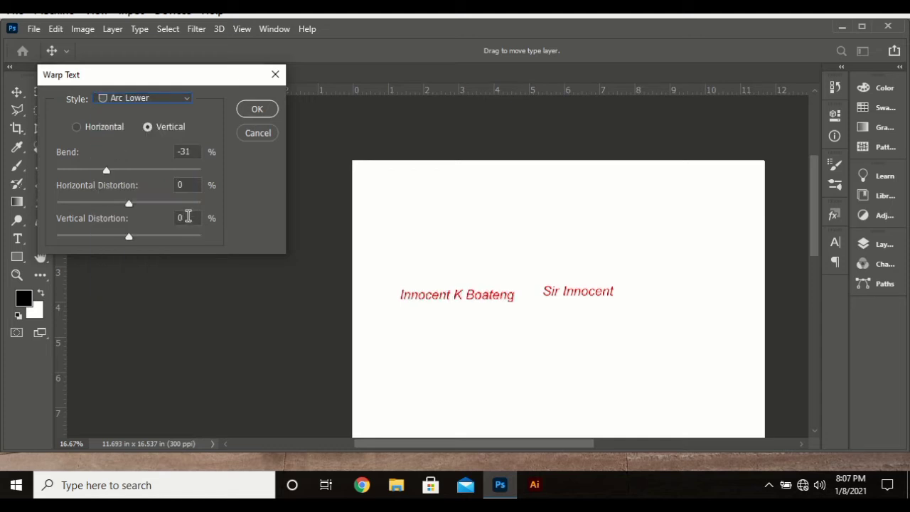
pyautogui.click(256, 110)
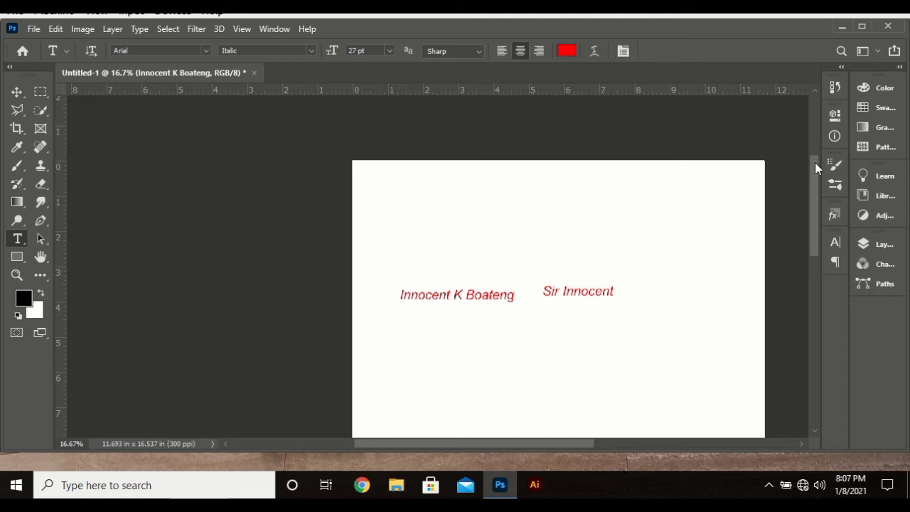
# Step: Open the Character panel from the Window menu and preview the font family list, keeping Arial Italic
pyautogui.click(273, 29)
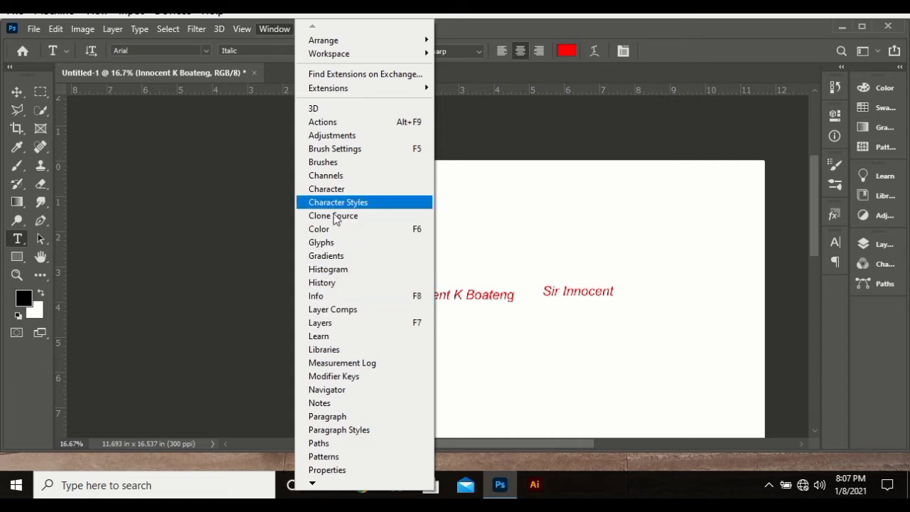
pyautogui.click(338, 188)
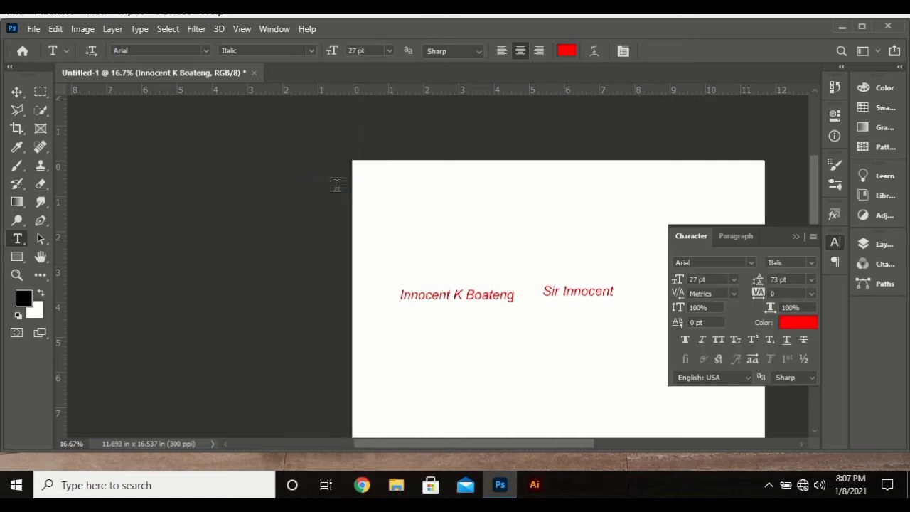
pyautogui.click(752, 264)
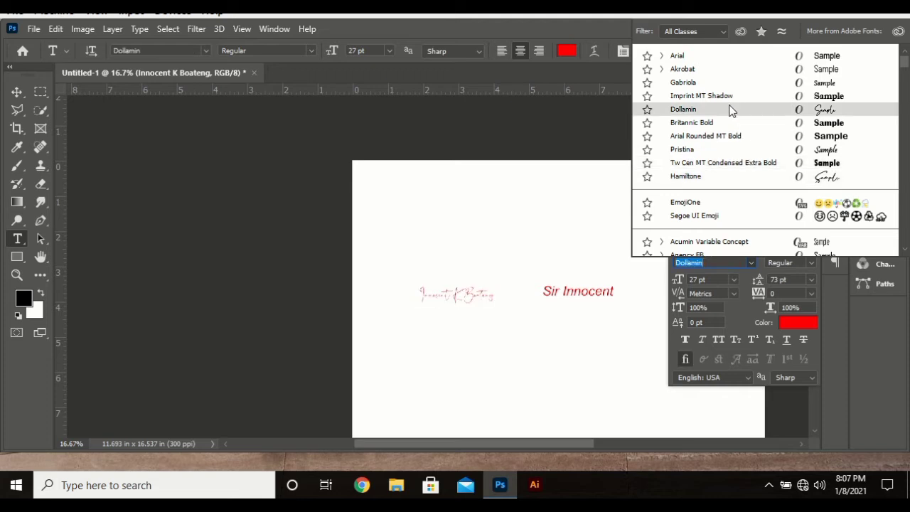
pyautogui.click(752, 265)
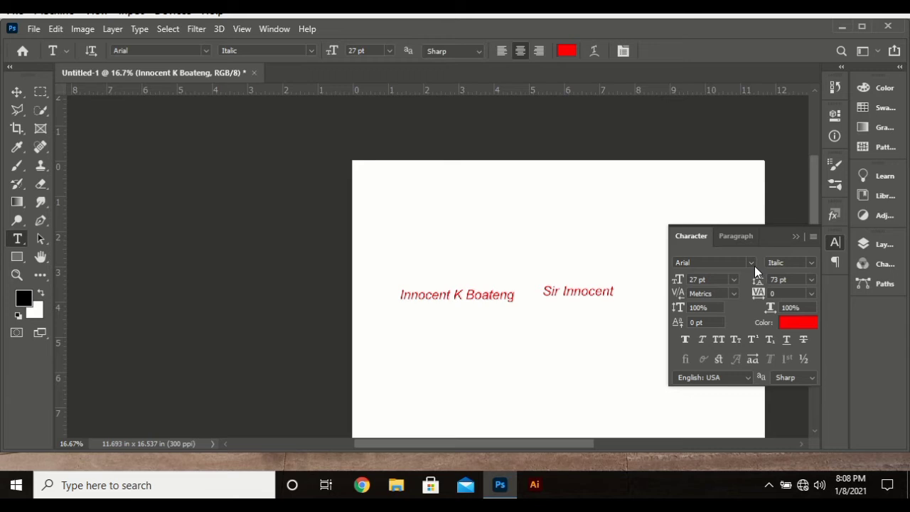
pyautogui.click(751, 262)
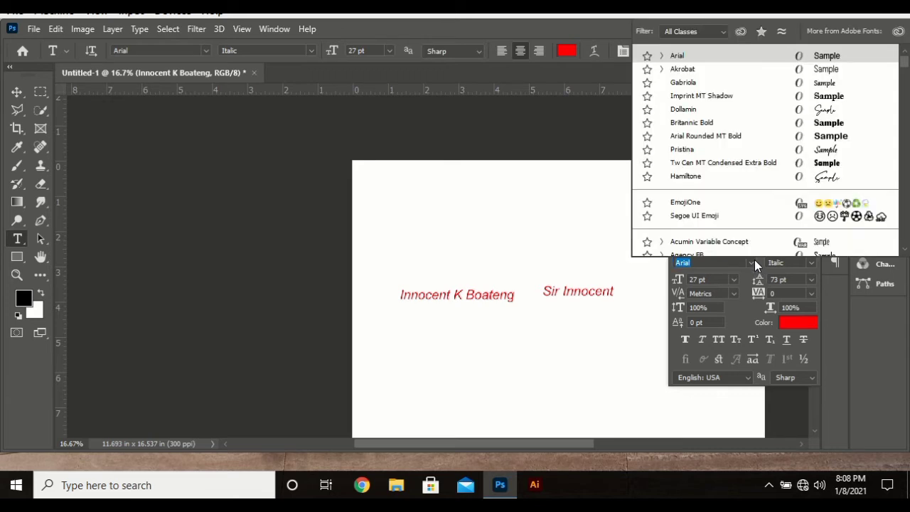
# Step: Filter to serif fonts, set the name to Baskerville Old Face, and size it 33 pt
pyautogui.click(691, 32)
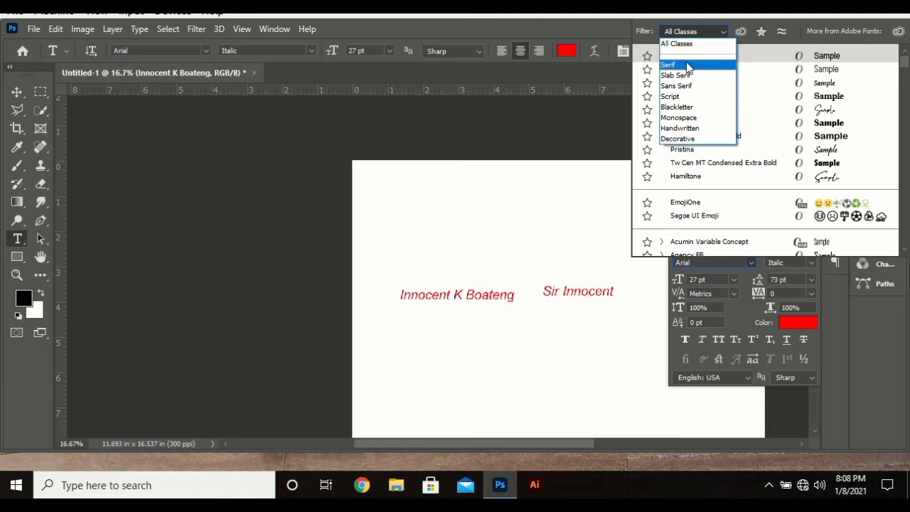
pyautogui.click(686, 64)
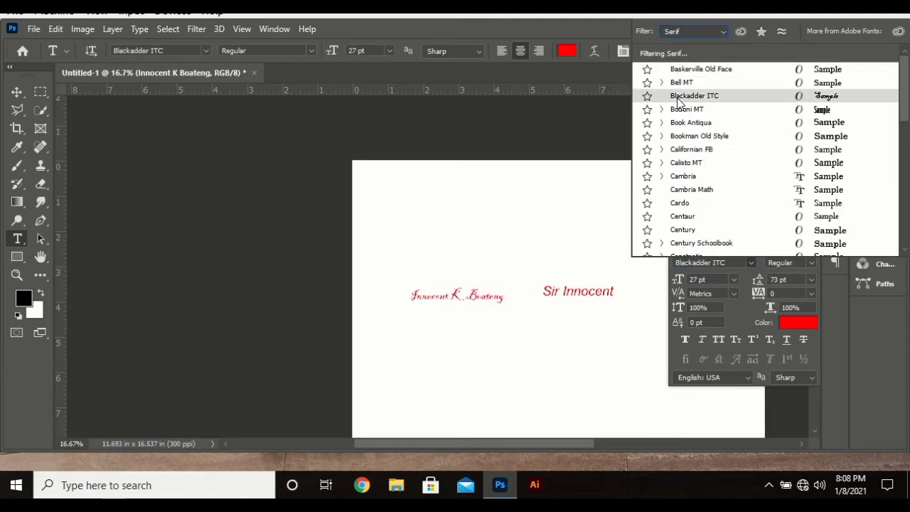
pyautogui.click(702, 69)
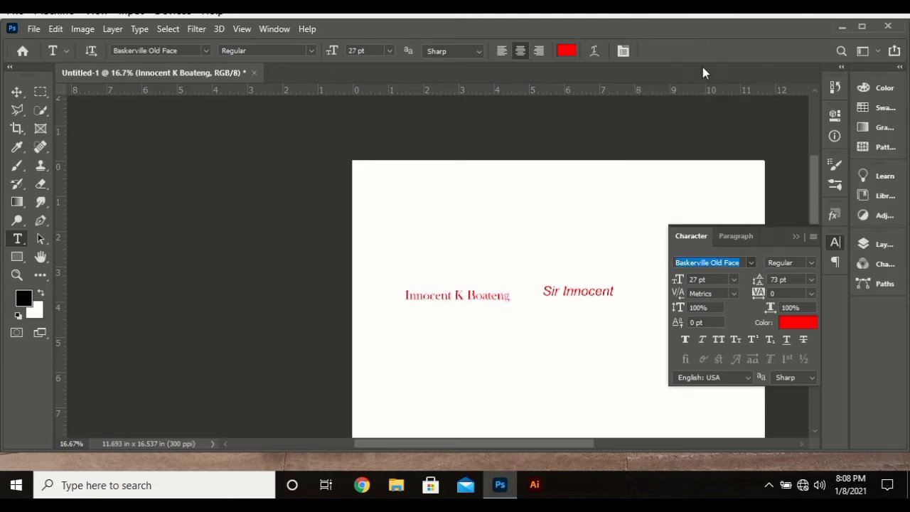
pyautogui.click(697, 279)
pyautogui.write('32')
pyautogui.press('Return')
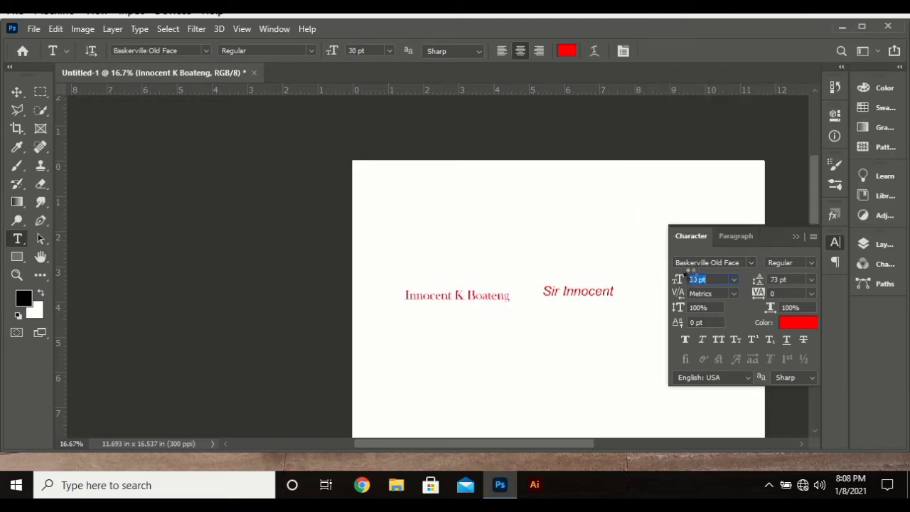
pyautogui.press('Up')
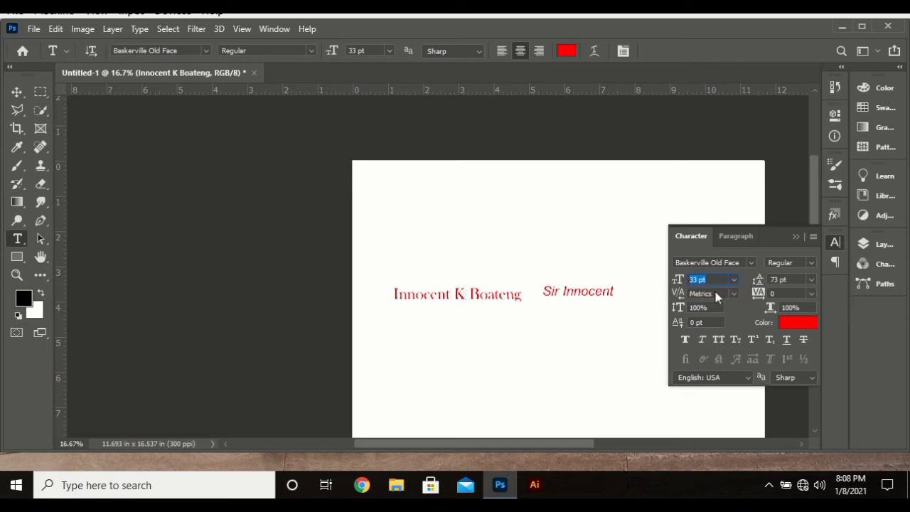
# Step: Browse slab serif, sans serif and script fonts, and set the name to Hamiltone
pyautogui.click(746, 263)
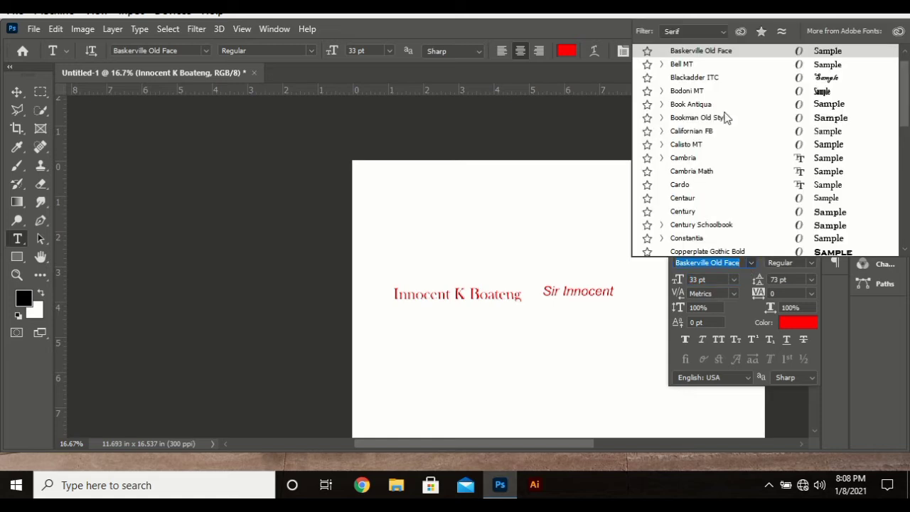
pyautogui.click(676, 29)
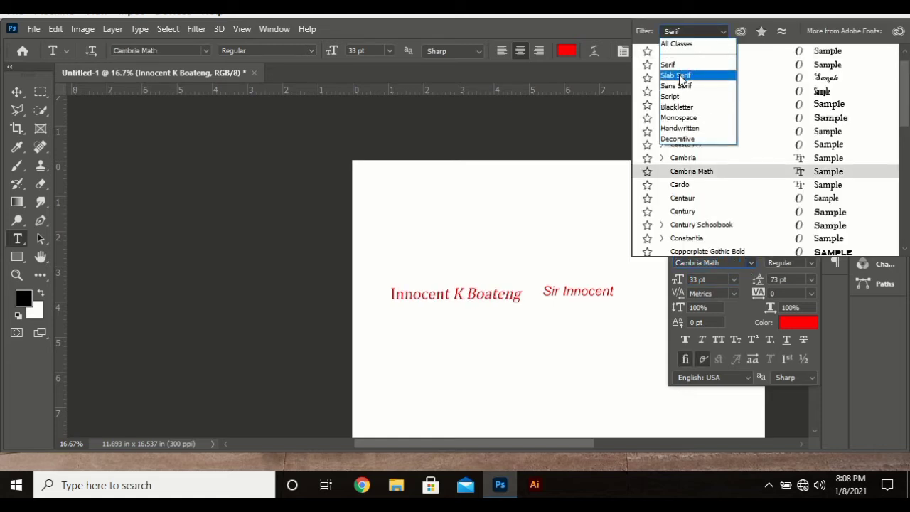
pyautogui.click(680, 78)
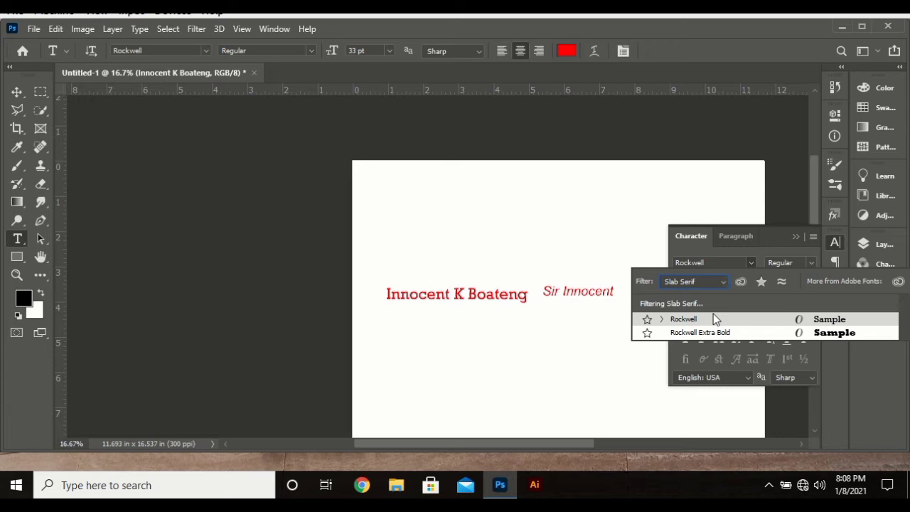
pyautogui.click(707, 282)
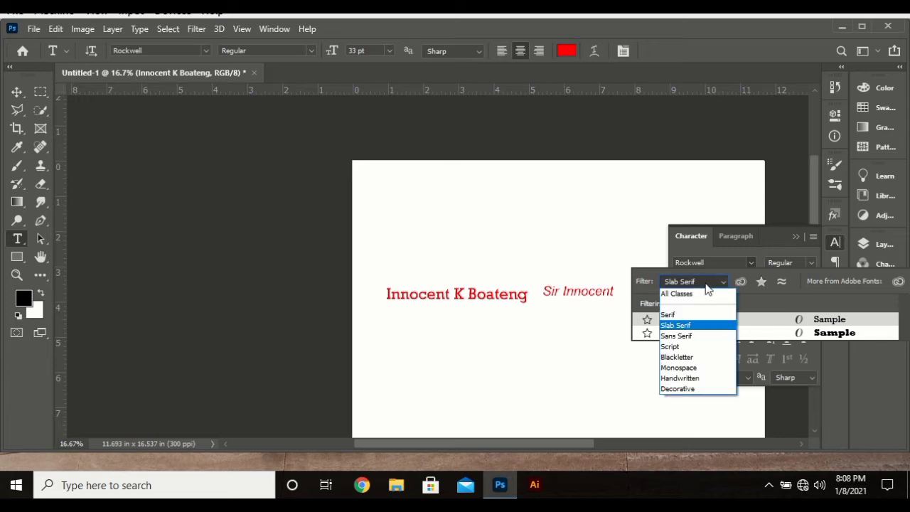
pyautogui.click(689, 337)
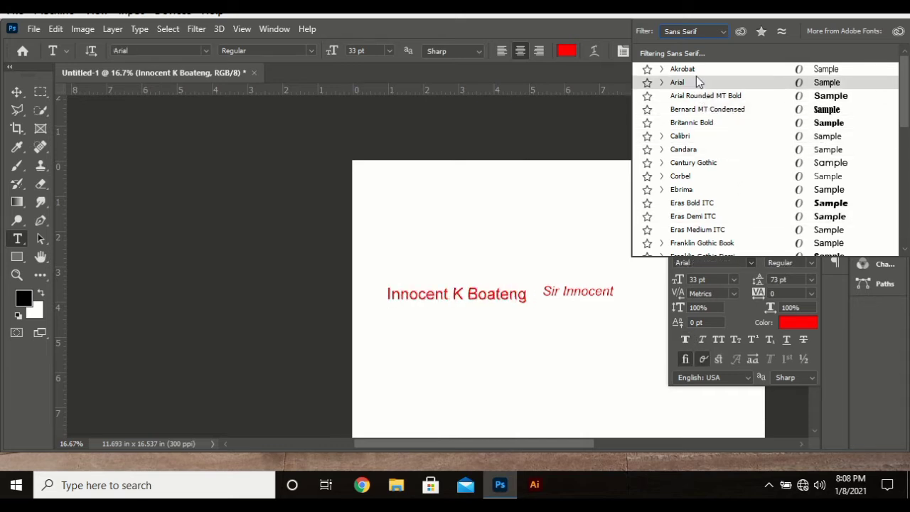
pyautogui.click(688, 33)
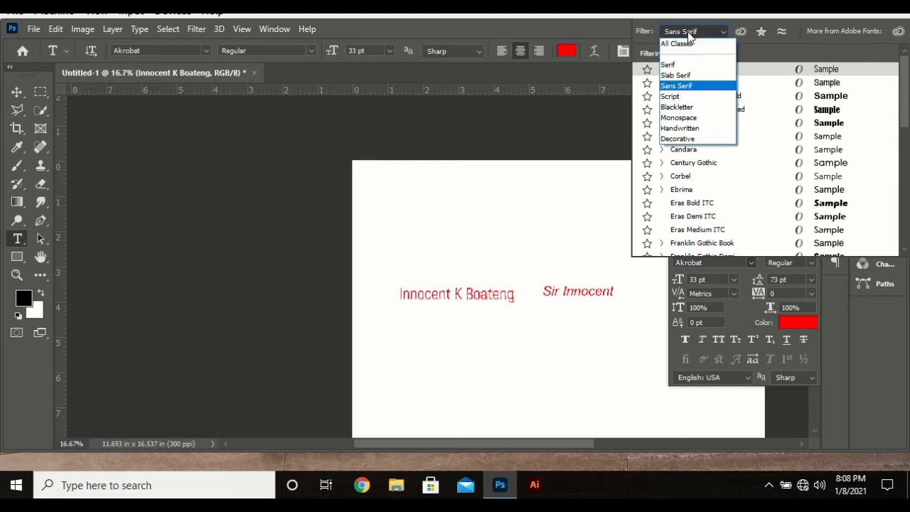
pyautogui.click(679, 96)
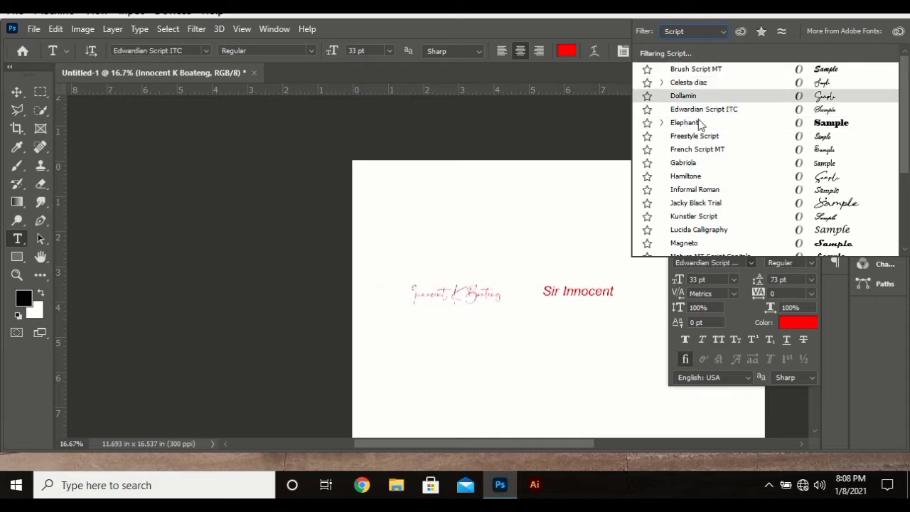
pyautogui.click(693, 179)
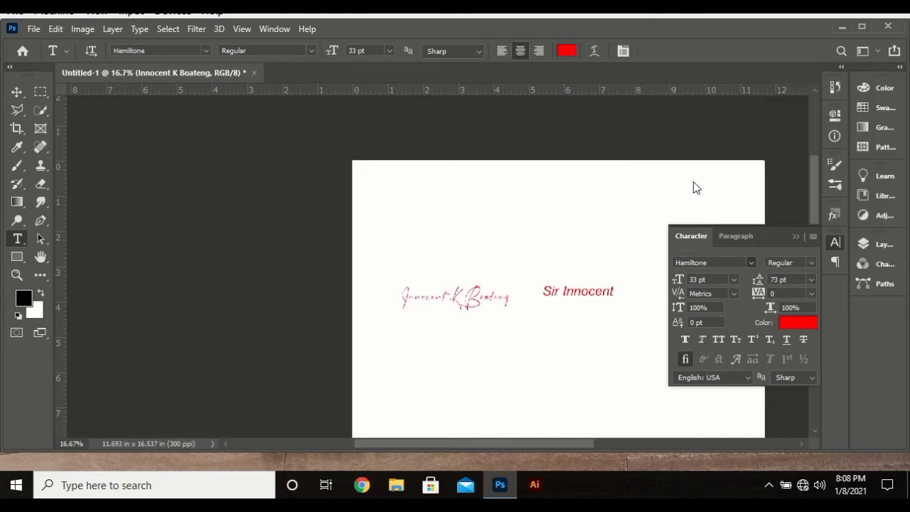
pyautogui.click(745, 260)
pyautogui.click(718, 34)
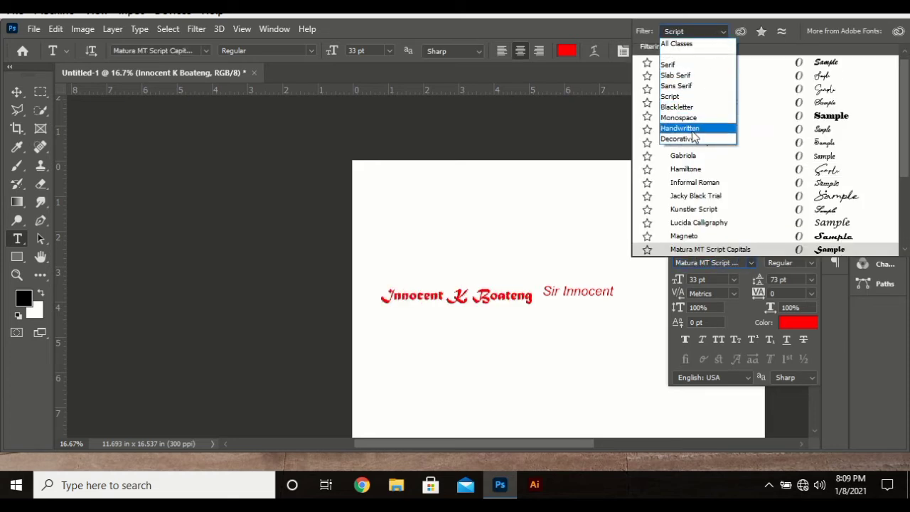
# Step: Try the handwritten font Ink Free, then set the name line to Gabriola from All Classes
pyautogui.click(693, 131)
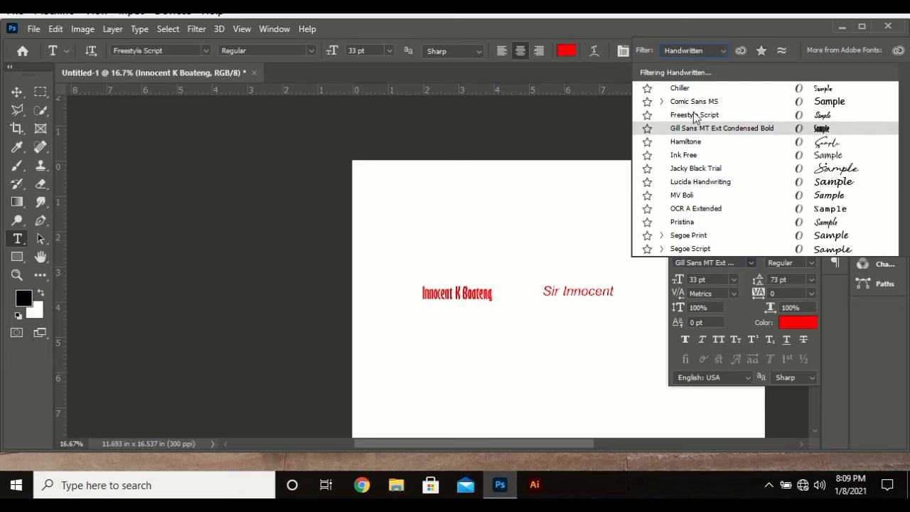
pyautogui.click(686, 155)
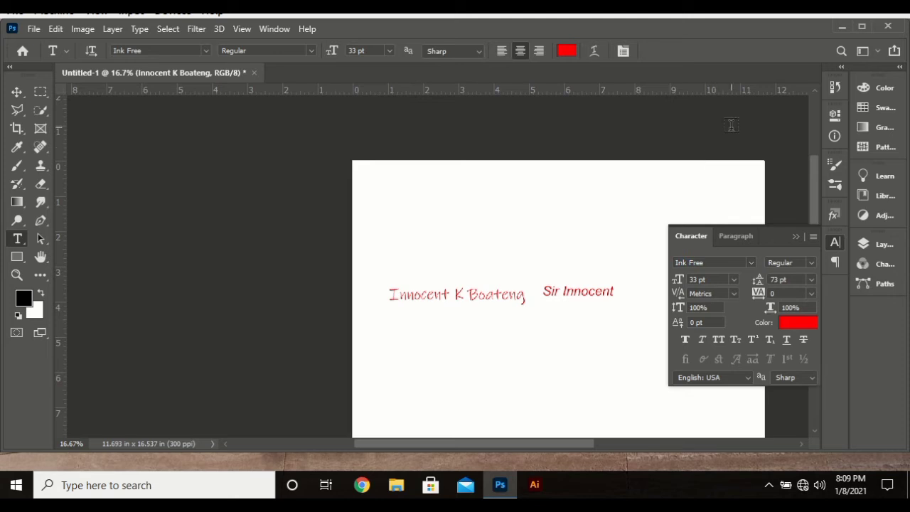
pyautogui.click(748, 263)
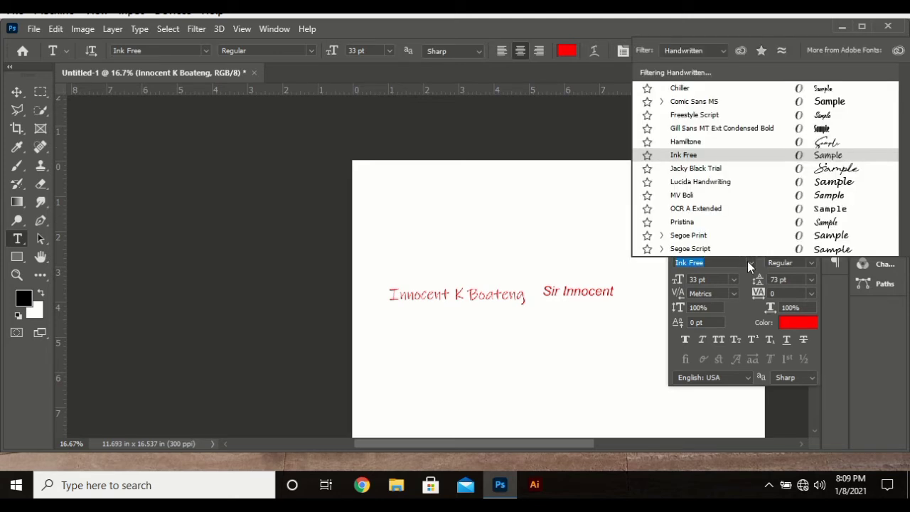
pyautogui.click(683, 49)
pyautogui.click(683, 63)
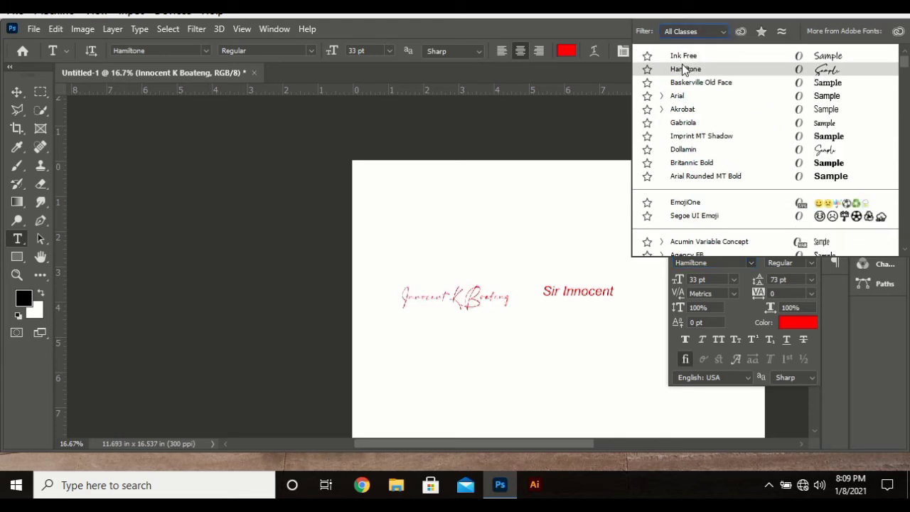
pyautogui.click(697, 122)
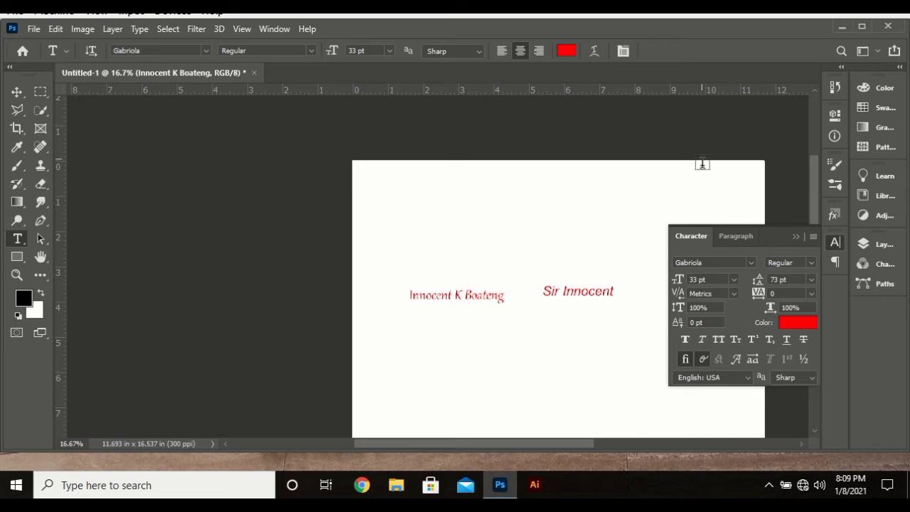
# Step: Check Gabriola's style and leading options, keeping Regular with 73 pt leading
pyautogui.click(808, 264)
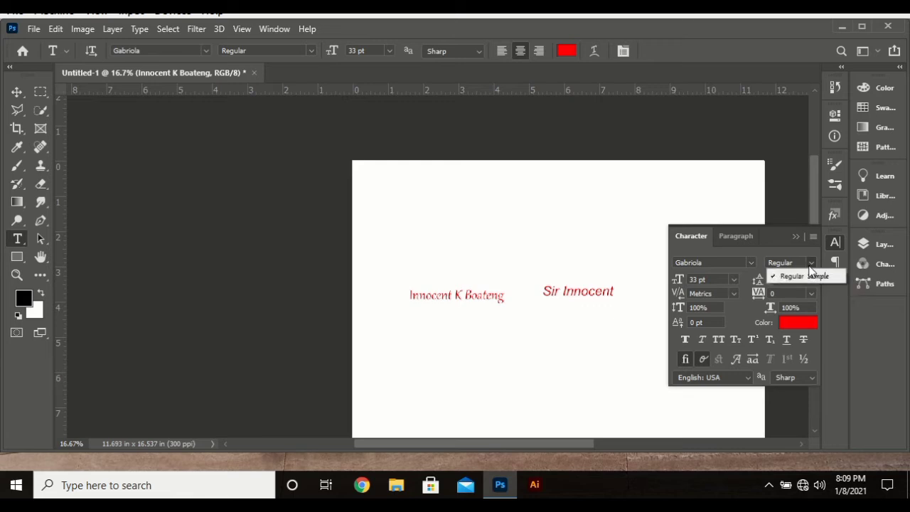
pyautogui.click(808, 275)
pyautogui.click(812, 280)
pyautogui.click(811, 280)
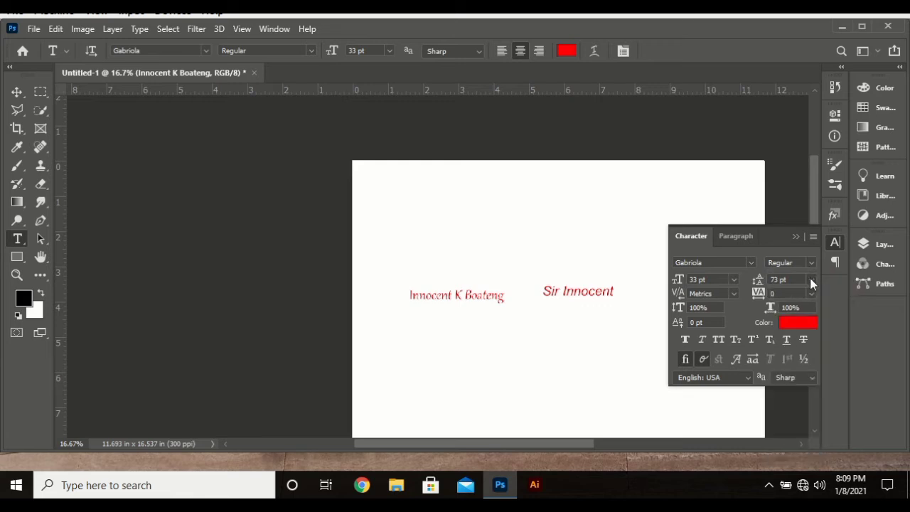
pyautogui.click(811, 280)
pyautogui.click(811, 280)
pyautogui.click(811, 280)
pyautogui.click(811, 280)
# Step: Zoom to 25% and make the name line faux bold and faux italic
pyautogui.keyDown('ctrl'); pyautogui.click(473, 317); pyautogui.keyUp('ctrl')
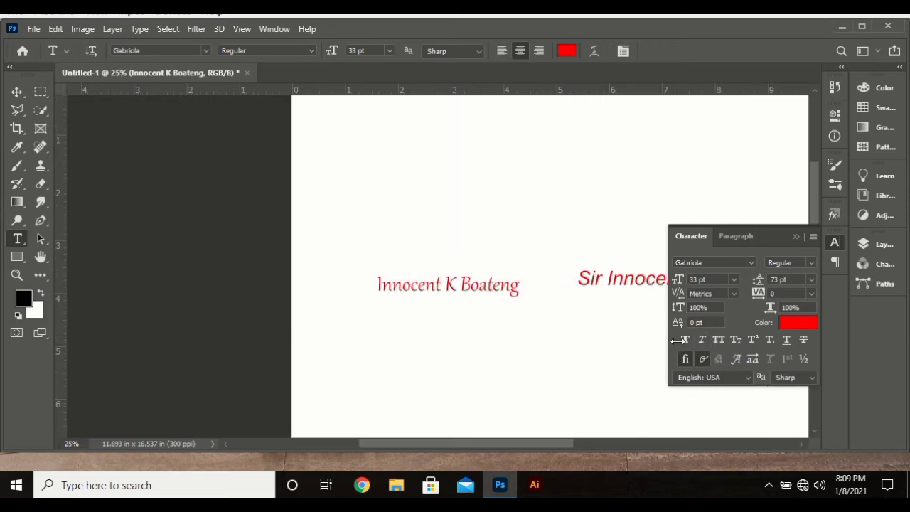
pyautogui.hscroll(3, 532, 301)
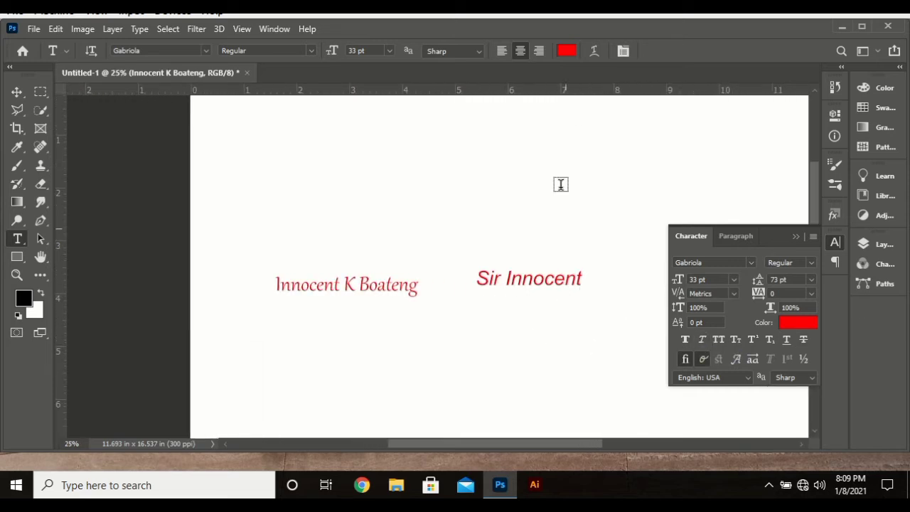
pyautogui.click(686, 340)
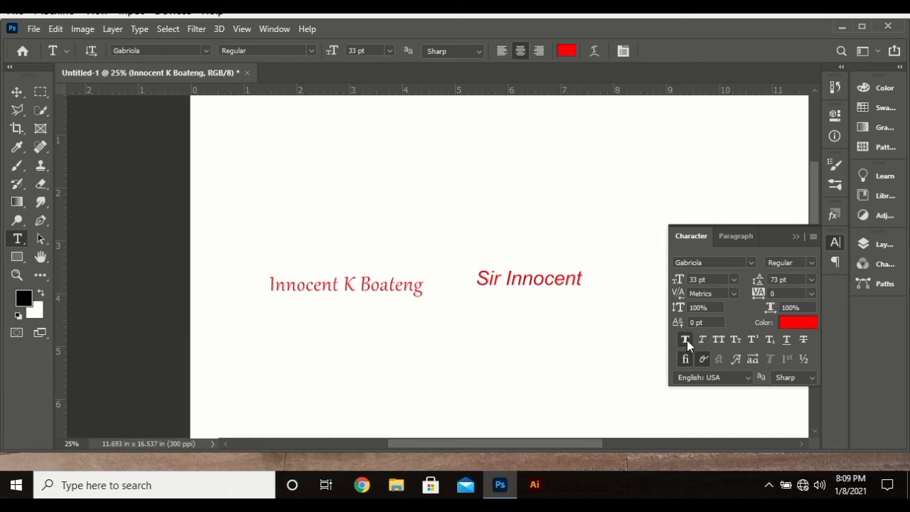
pyautogui.click(687, 340)
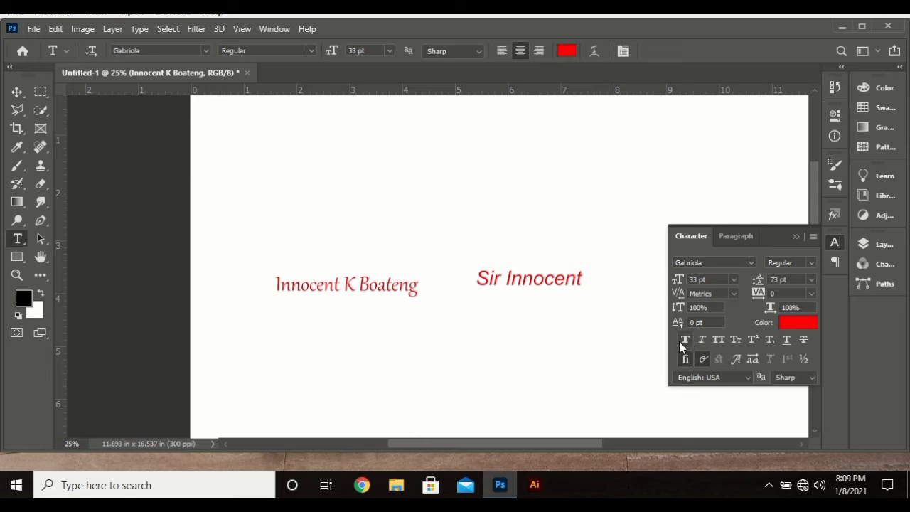
pyautogui.click(679, 341)
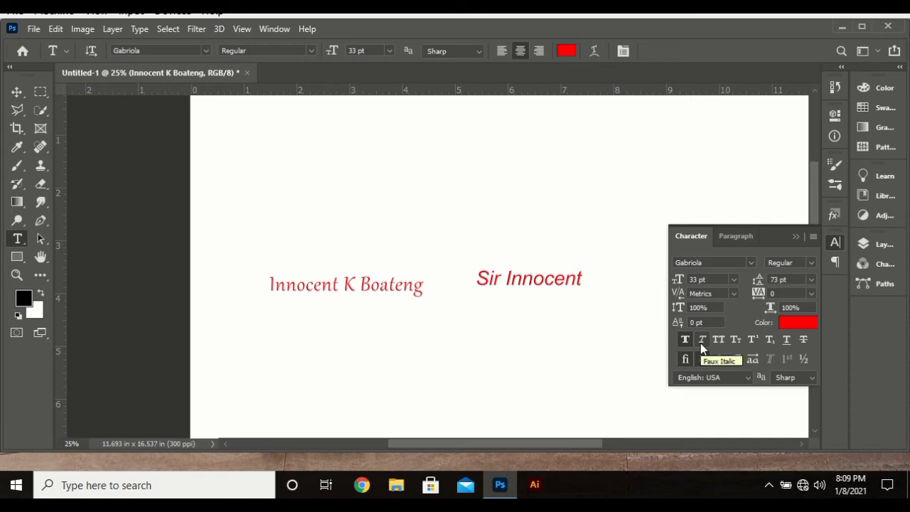
pyautogui.click(700, 343)
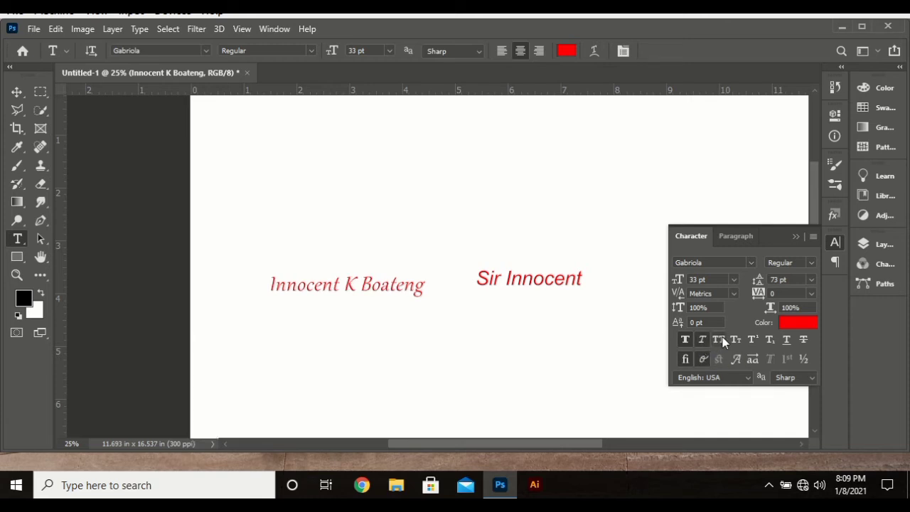
# Step: Try All Caps and Small Caps on the name line, and briefly toggle superscript
pyautogui.click(719, 340)
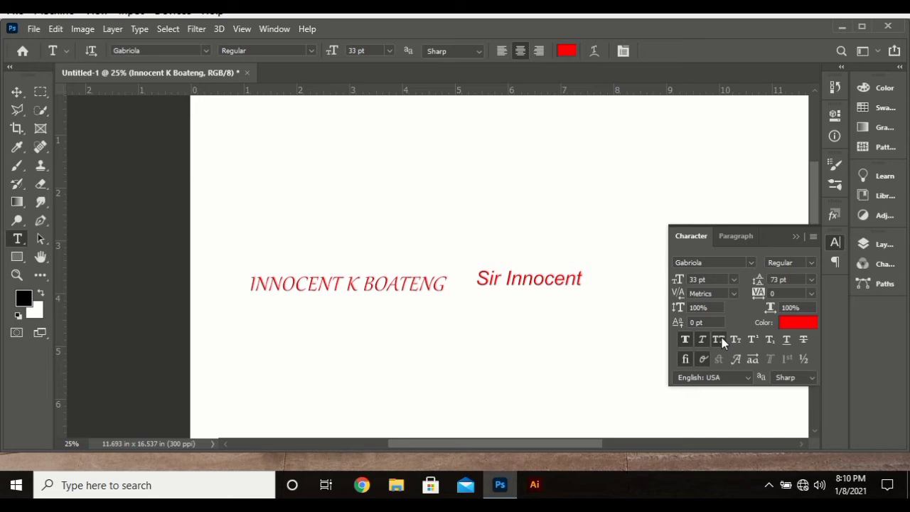
pyautogui.click(720, 341)
pyautogui.click(735, 344)
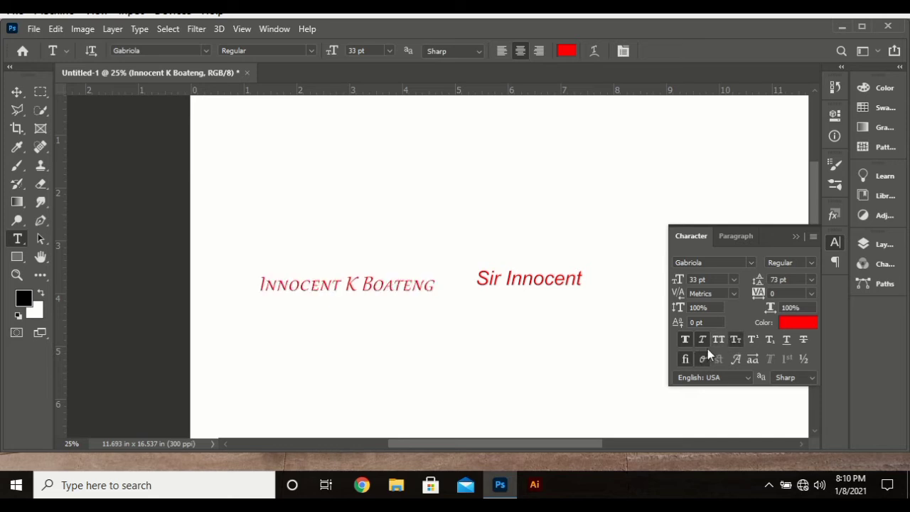
pyautogui.click(720, 340)
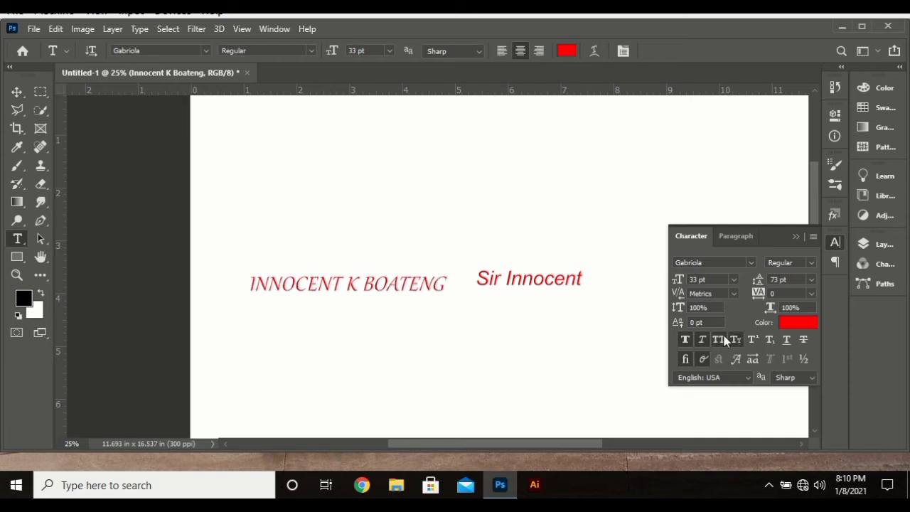
pyautogui.click(720, 340)
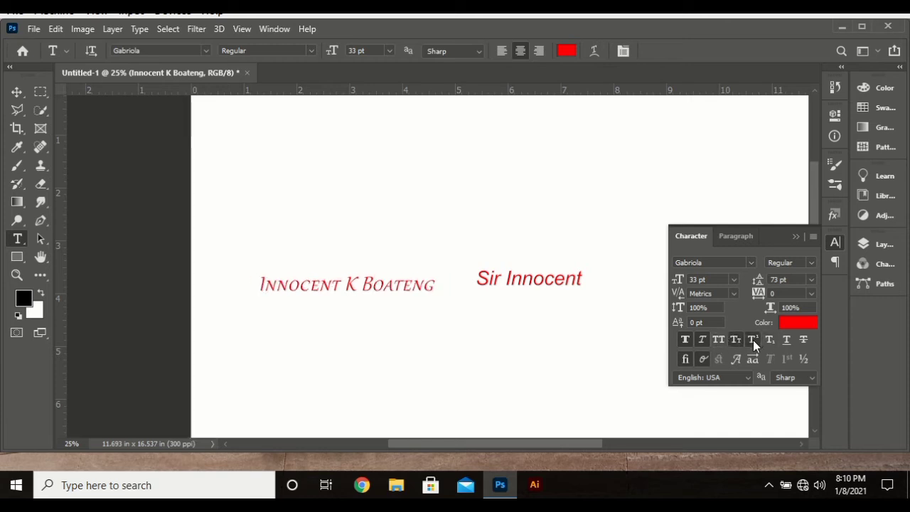
pyautogui.click(752, 340)
pyautogui.click(752, 339)
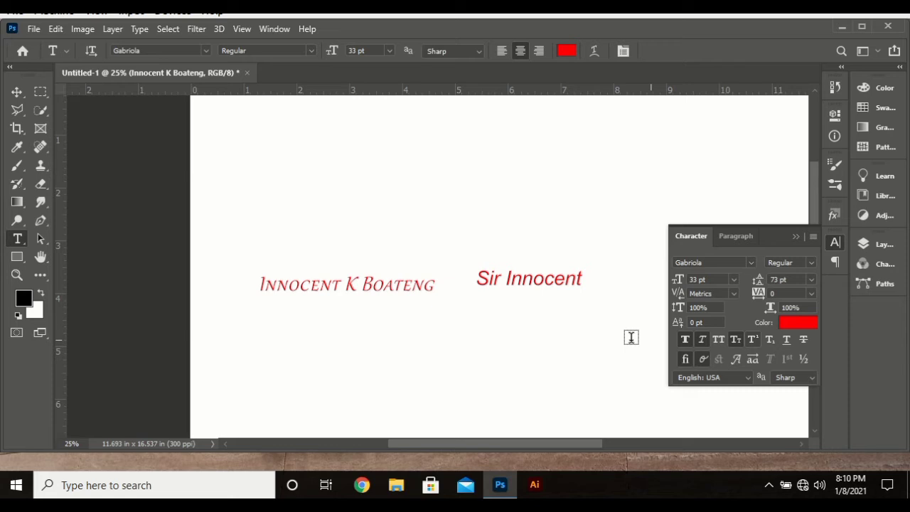
pyautogui.doubleClick(383, 280)
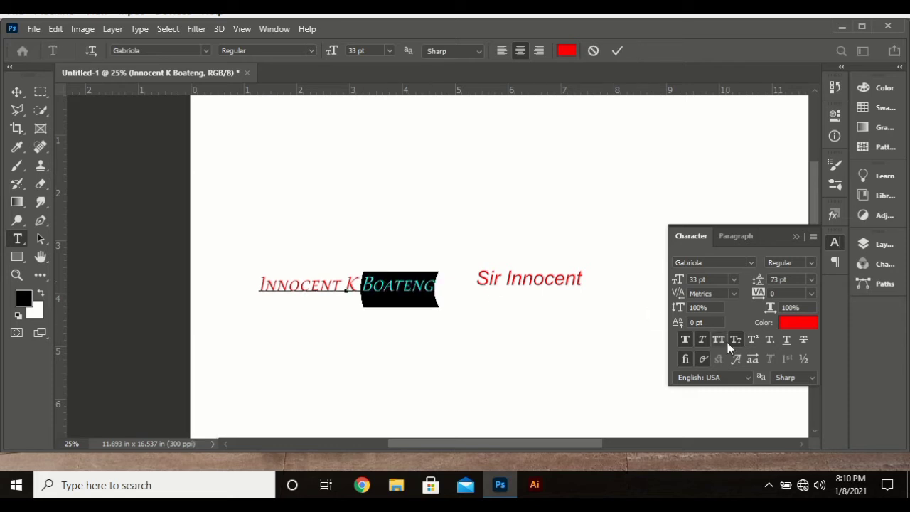
pyautogui.click(752, 340)
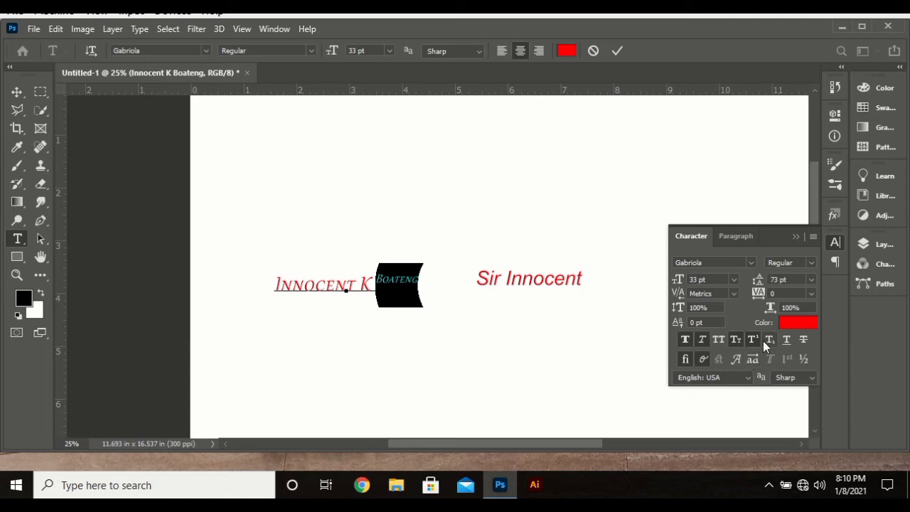
pyautogui.click(767, 341)
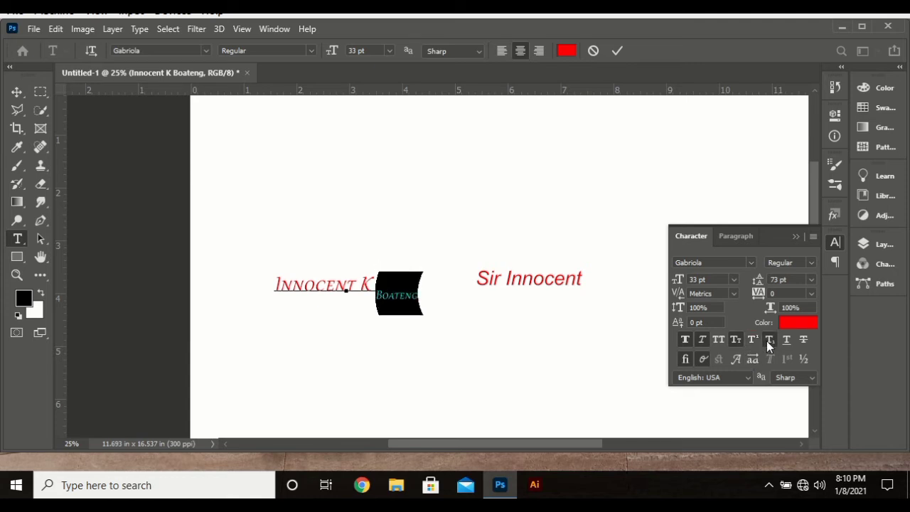
pyautogui.hotkey('ctrl', 'a')
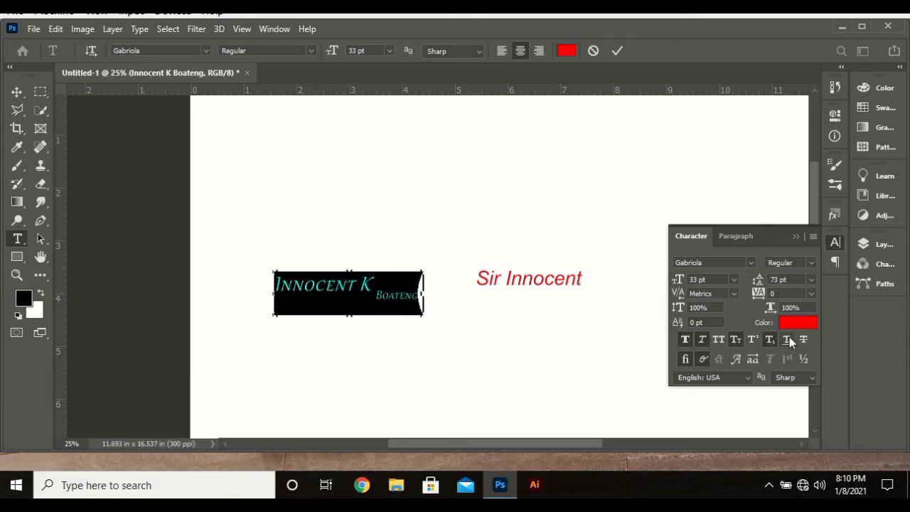
pyautogui.click(788, 338)
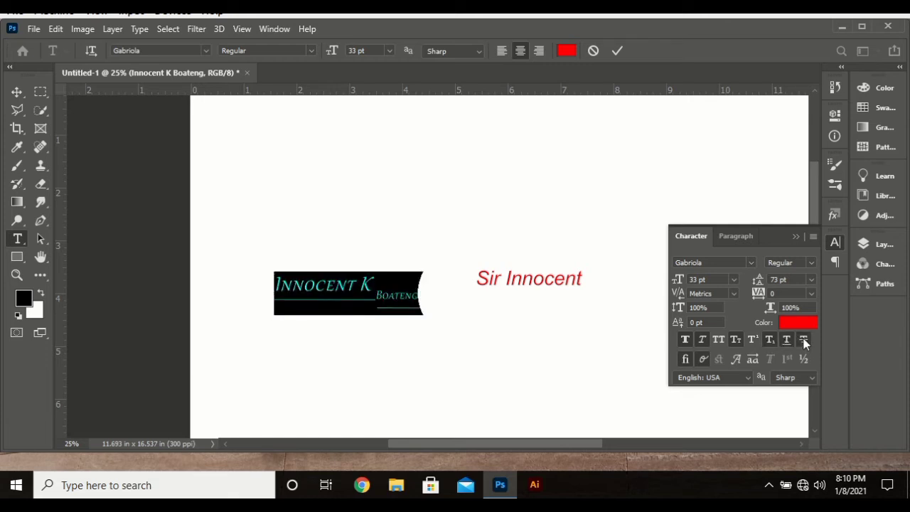
pyautogui.click(804, 341)
# Step: Remove the strikethrough, underline, subscript, faux italic, small caps and faux bold again
pyautogui.click(804, 341)
pyautogui.click(786, 339)
pyautogui.click(768, 341)
pyautogui.click(701, 341)
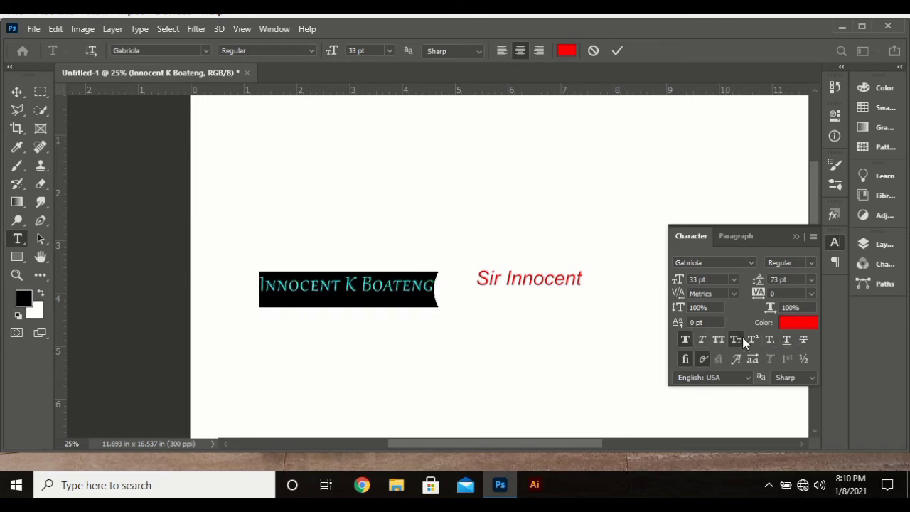
pyautogui.click(736, 339)
pyautogui.click(685, 340)
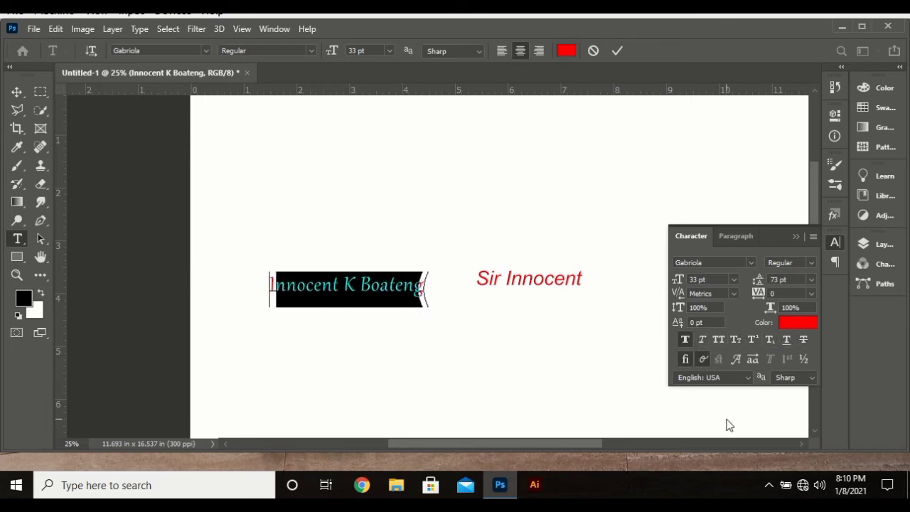
# Step: Apply faux bold, faux italic, underline and strikethrough by shortcut, then toggle superscript on and off
pyautogui.hotkey('ctrl', 'shift', 'b')
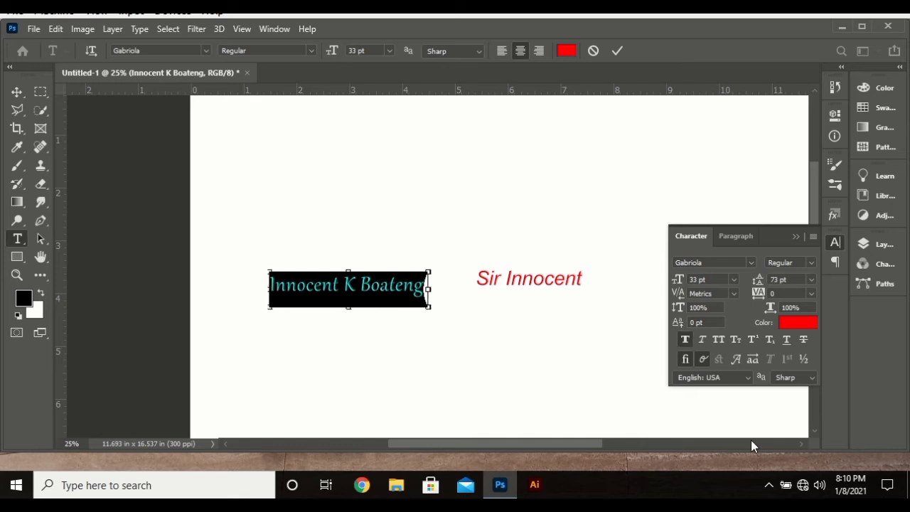
pyautogui.hotkey('ctrl', 'shift', 'i')
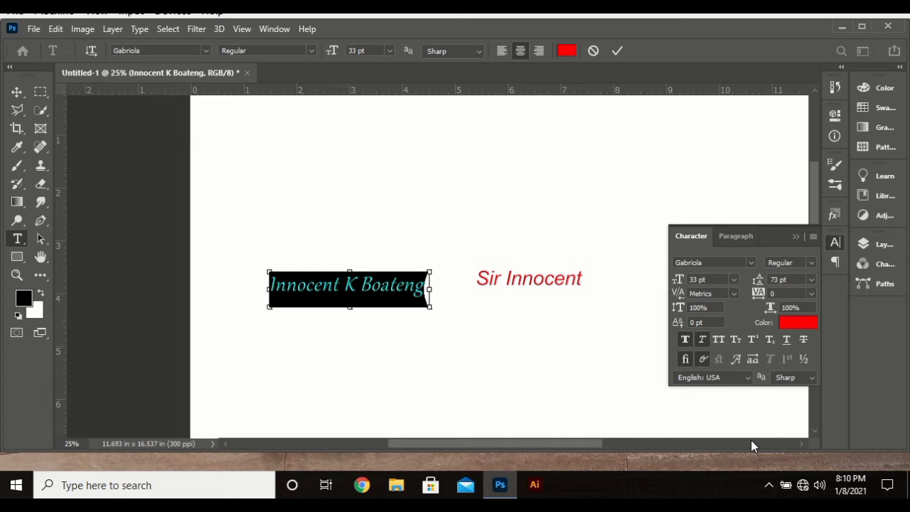
pyautogui.hotkey('ctrl', 'shift', 'u')
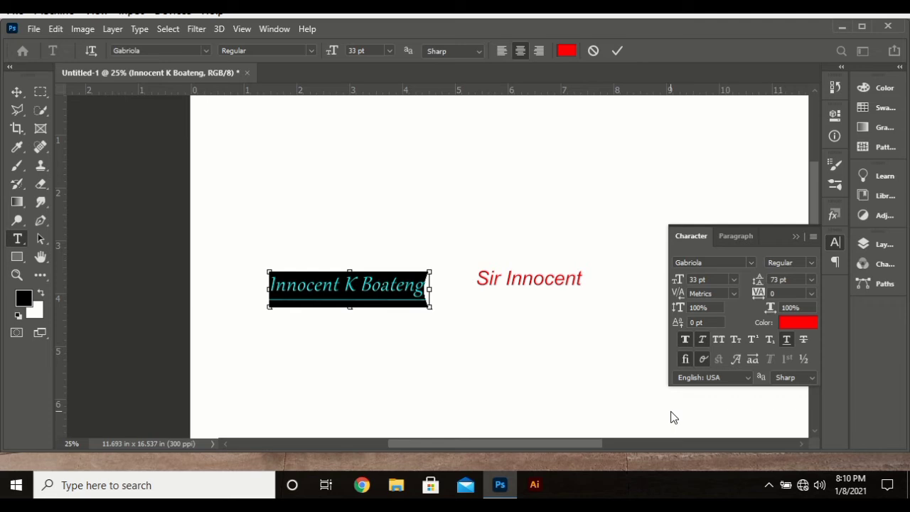
pyautogui.hotkey('ctrl', 'shift', '/')
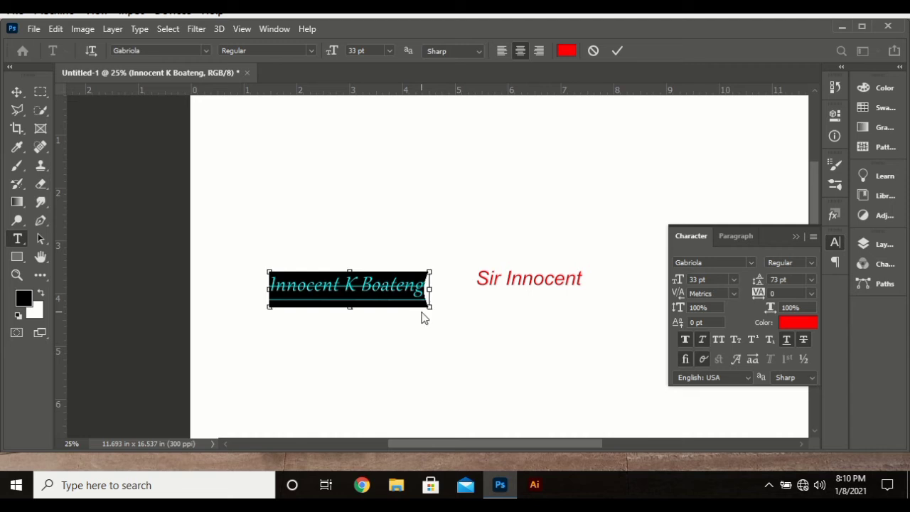
pyautogui.hotkey('ctrl', 'shift', '+')
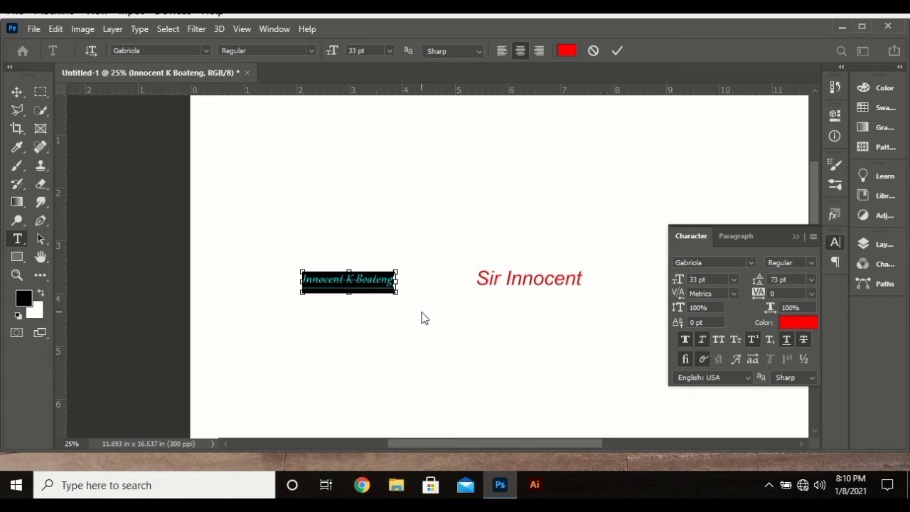
pyautogui.hotkey('ctrl', 'shift', '+')
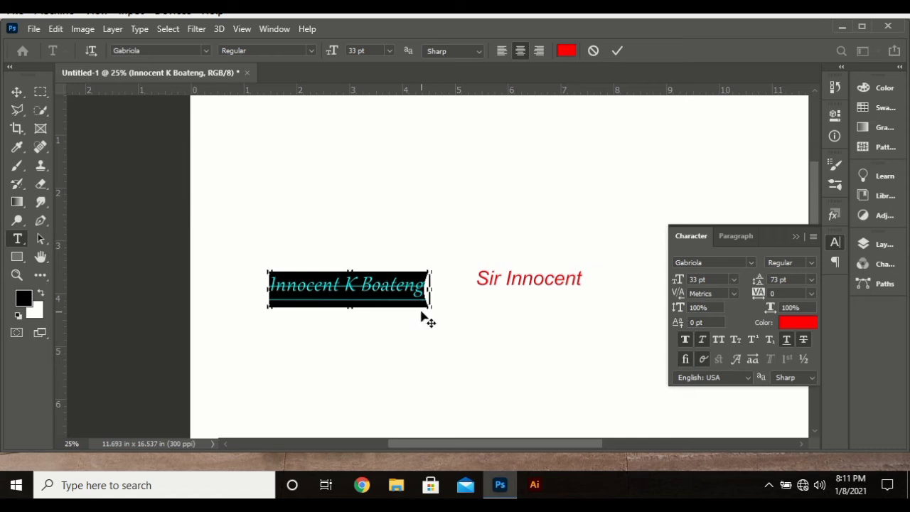
# Step: Remove the underline, strikethrough and faux italic from the name text
pyautogui.click(790, 341)
pyautogui.click(801, 339)
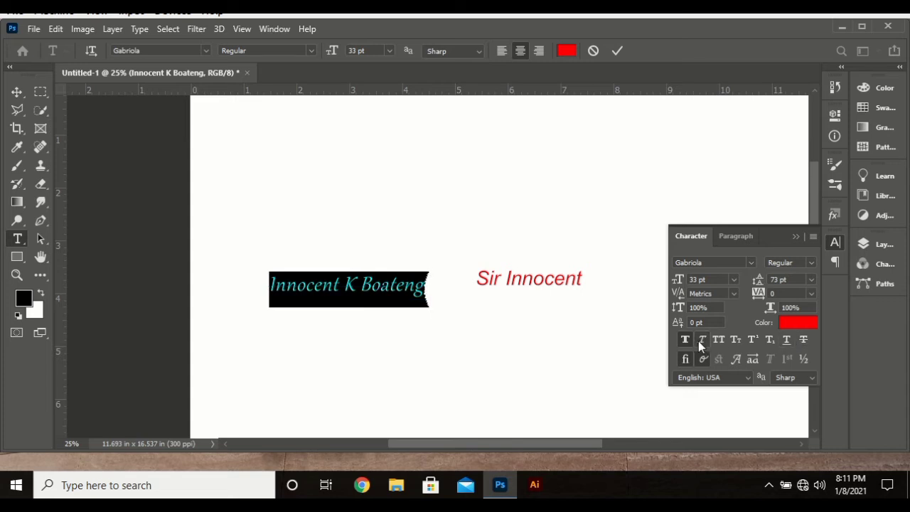
pyautogui.click(702, 340)
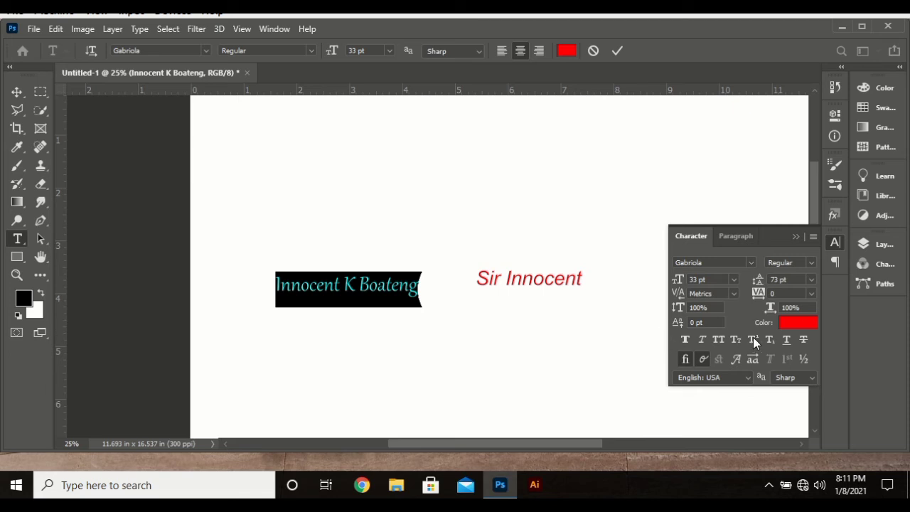
# Step: Color the name text blue #52a3c4, close the Character panel, and commit the text
pyautogui.click(798, 322)
pyautogui.click(437, 267)
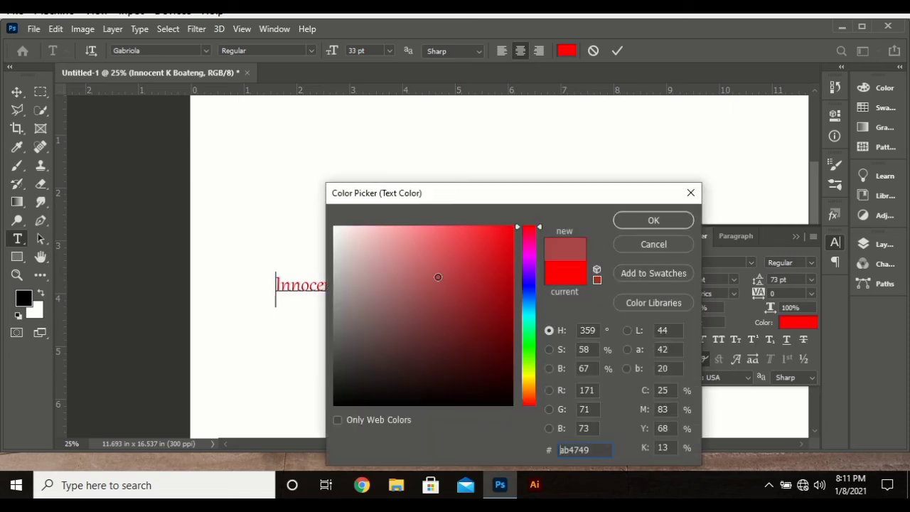
pyautogui.click(529, 307)
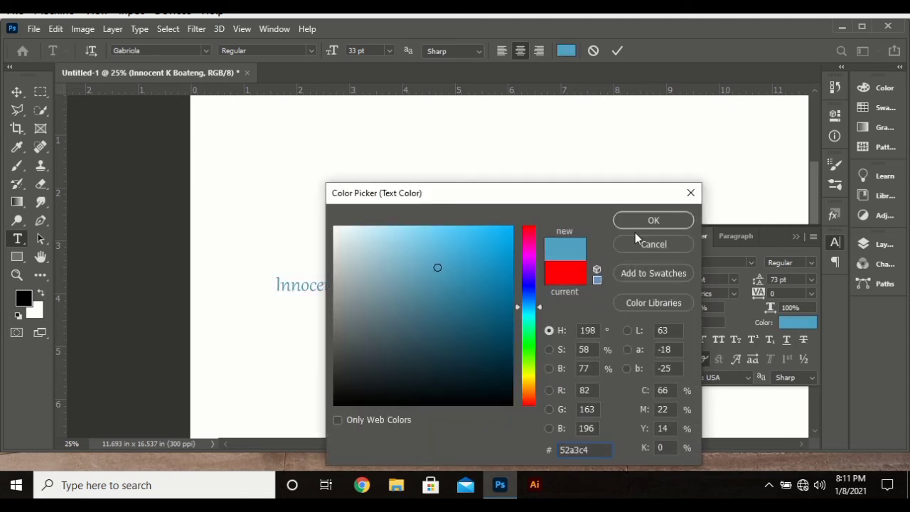
pyautogui.click(650, 221)
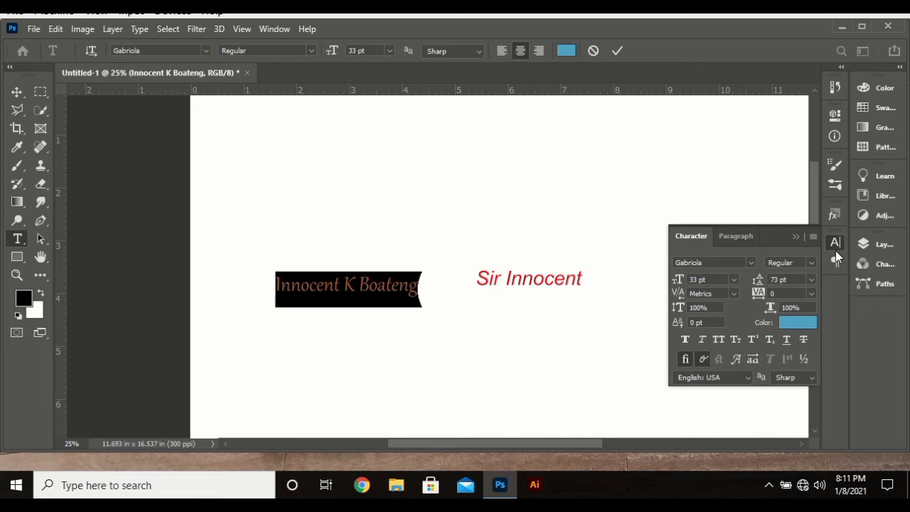
pyautogui.click(834, 249)
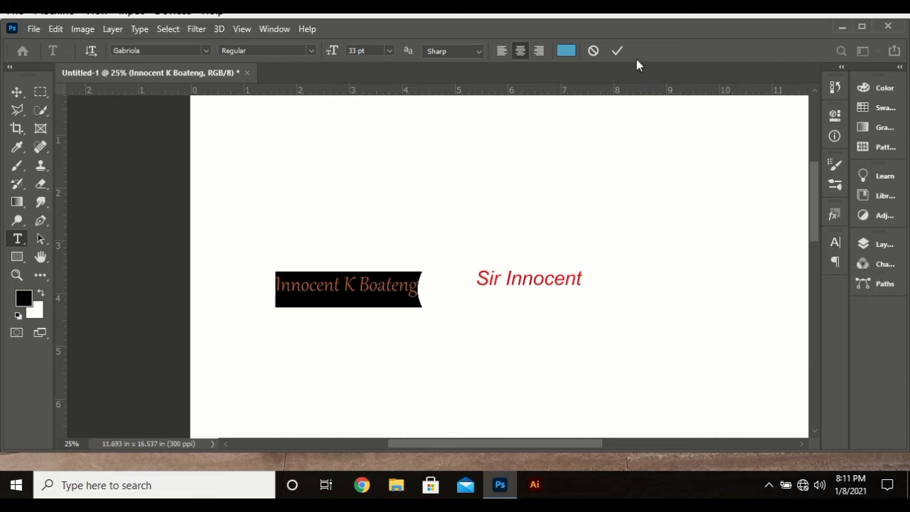
pyautogui.click(614, 53)
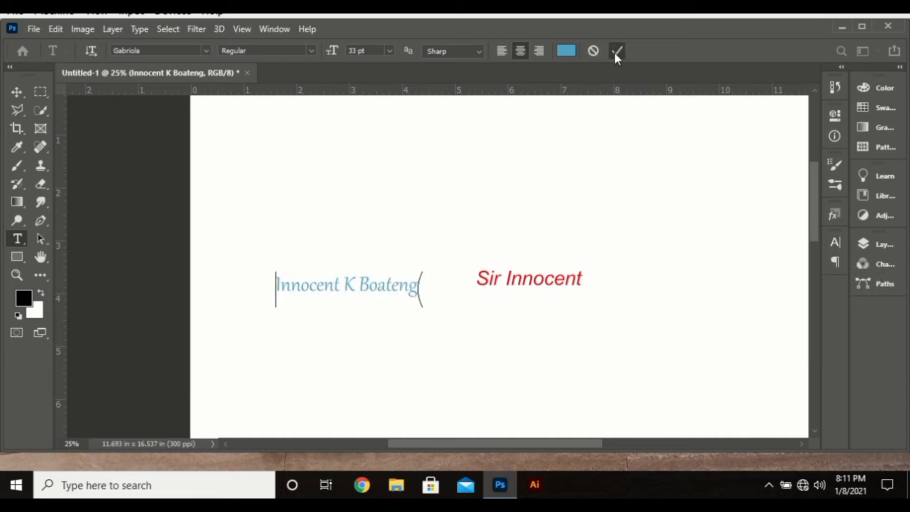
pyautogui.click(356, 285)
pyautogui.moveTo(379, 321); pyautogui.dragTo(386, 253)
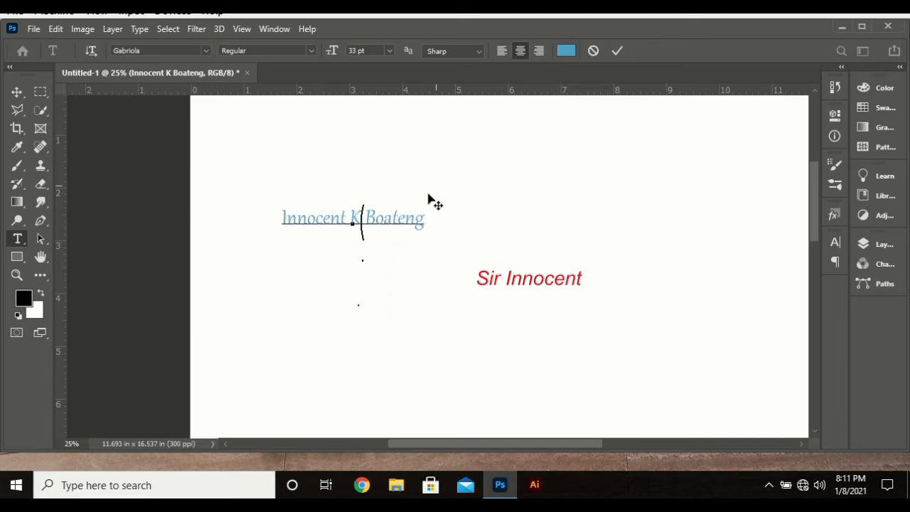
pyautogui.click(614, 54)
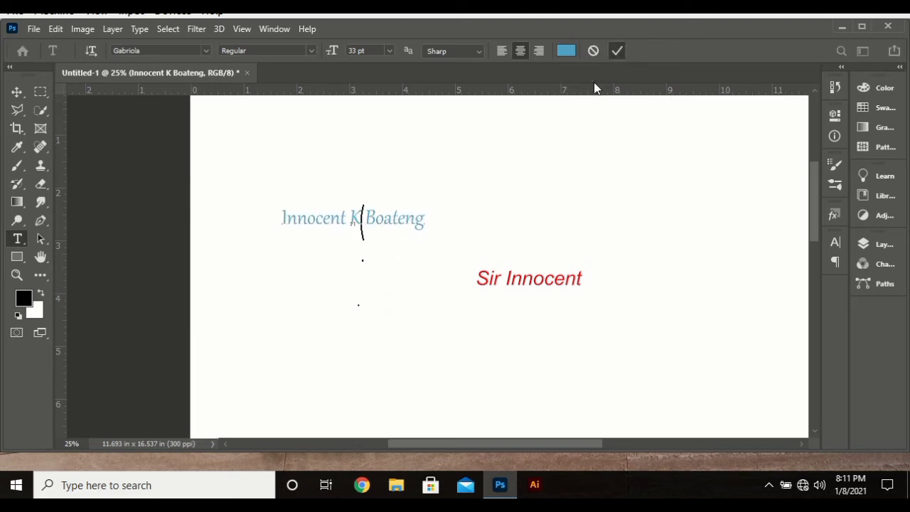
pyautogui.click(508, 278)
pyautogui.moveTo(509, 319); pyautogui.dragTo(285, 205)
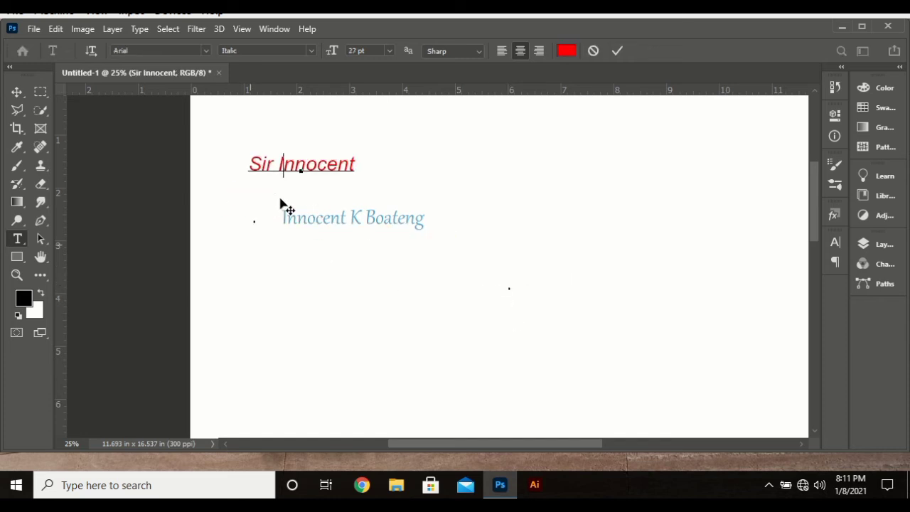
pyautogui.click(619, 51)
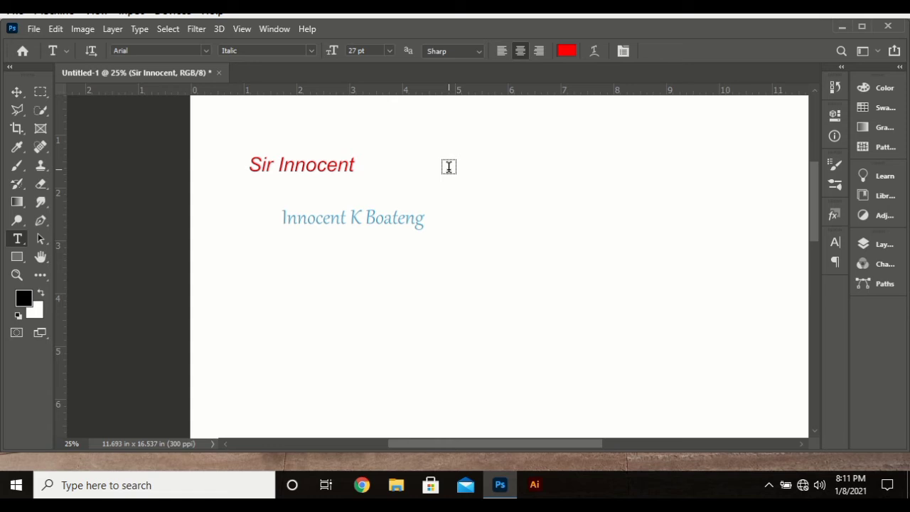
# Step: Draw a paragraph text box of placeholder text and set its font size to 19 pt
pyautogui.moveTo(449, 167); pyautogui.dragTo(673, 262)
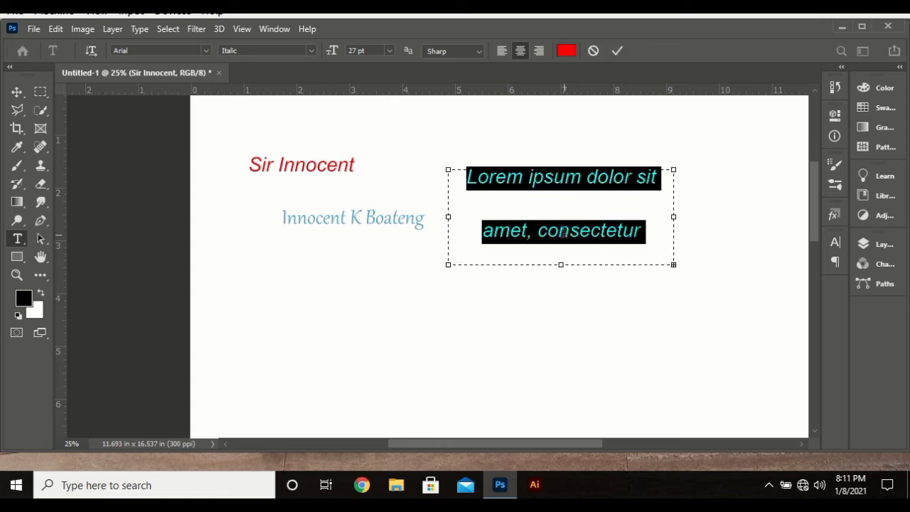
pyautogui.click(368, 51)
pyautogui.scroll(-14, 368, 51)
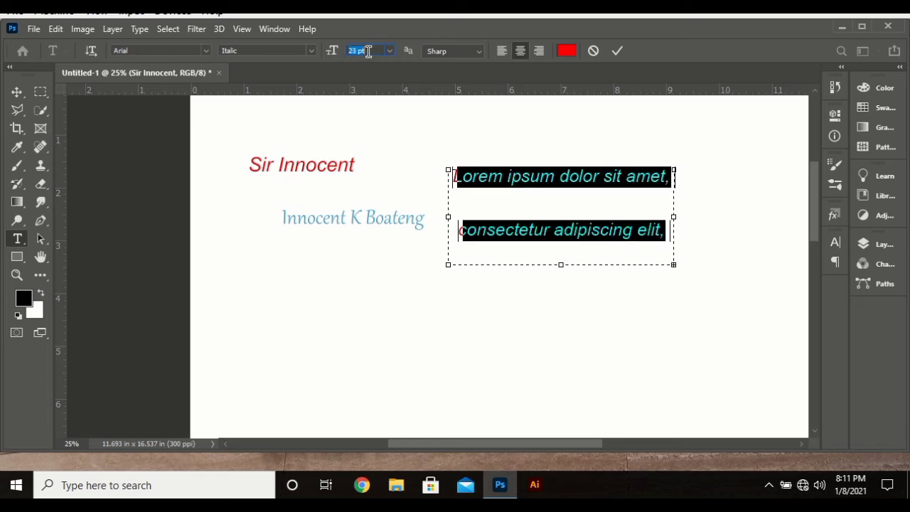
pyautogui.scroll(6, 368, 51)
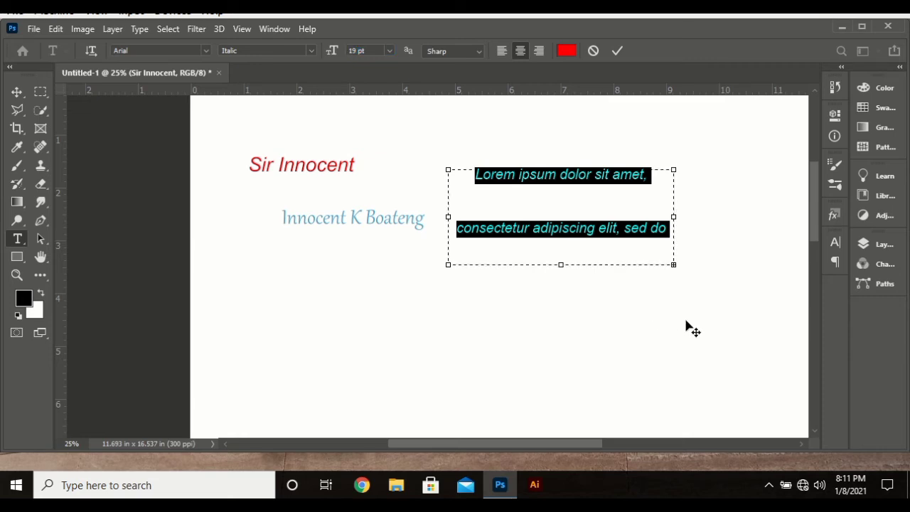
pyautogui.moveTo(687, 325); pyautogui.dragTo(584, 393)
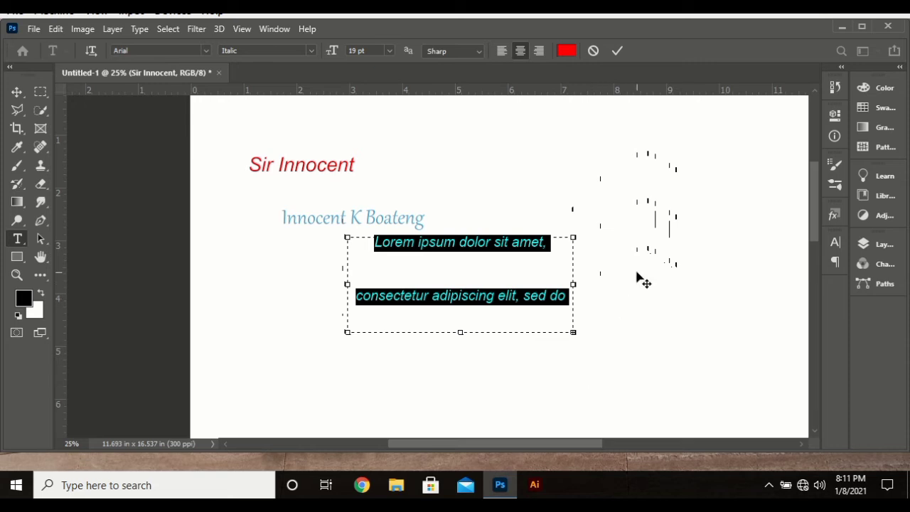
pyautogui.click(500, 297)
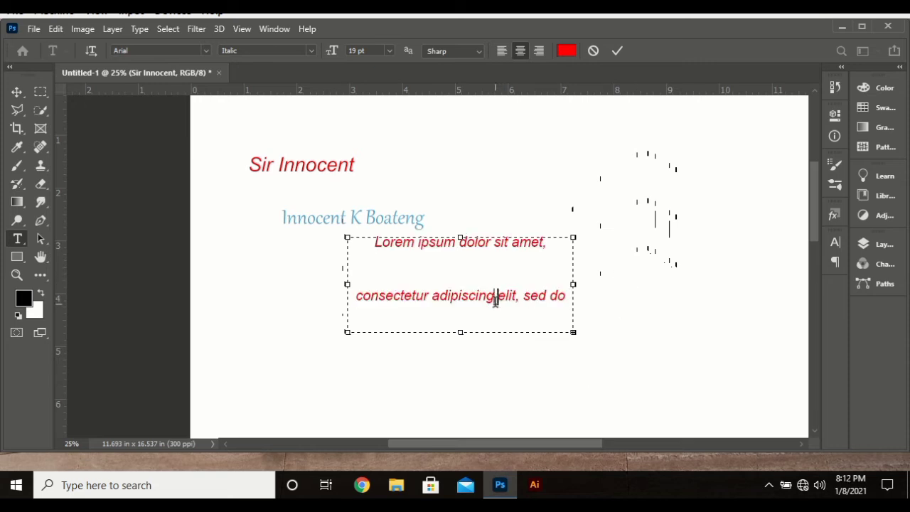
pyautogui.doubleClick(495, 299)
pyautogui.hotkey('ctrl', 'a')
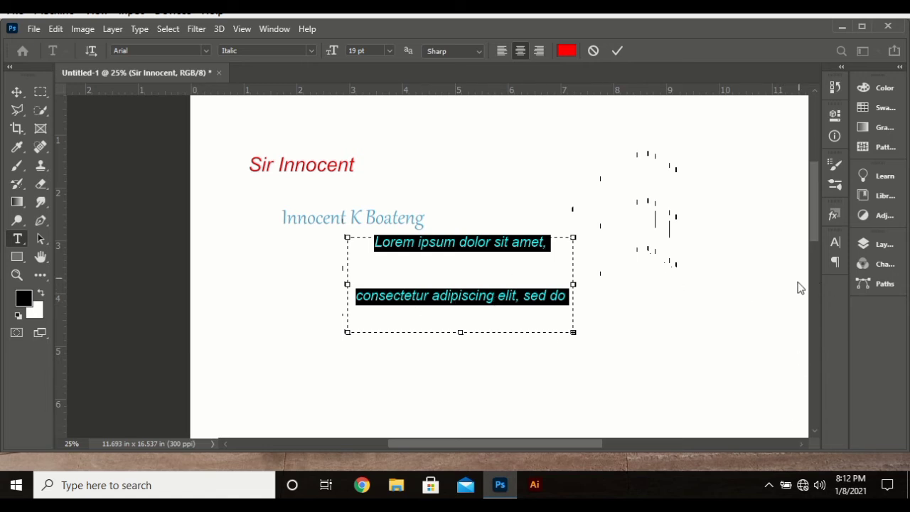
# Step: Try line spacing values of 22, 14, 7, 25, 47 and 72 pt, then return leading to Auto
pyautogui.click(833, 245)
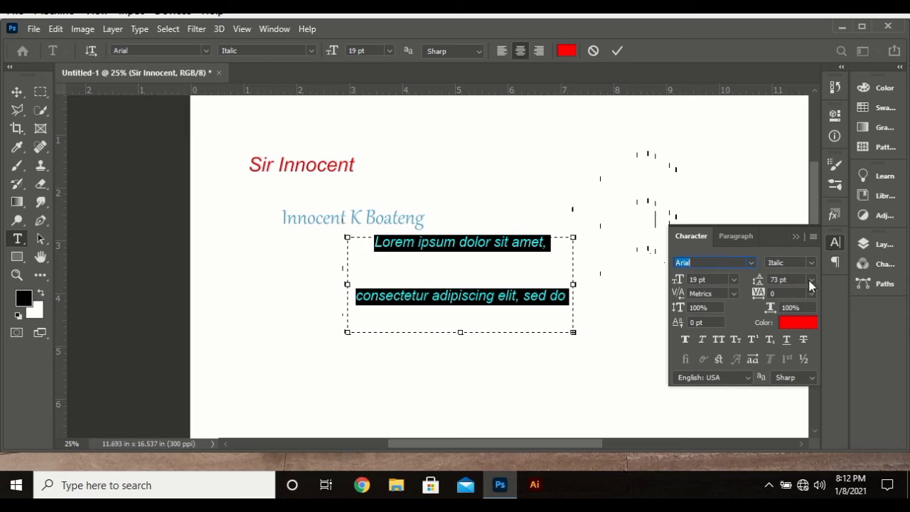
pyautogui.click(811, 280)
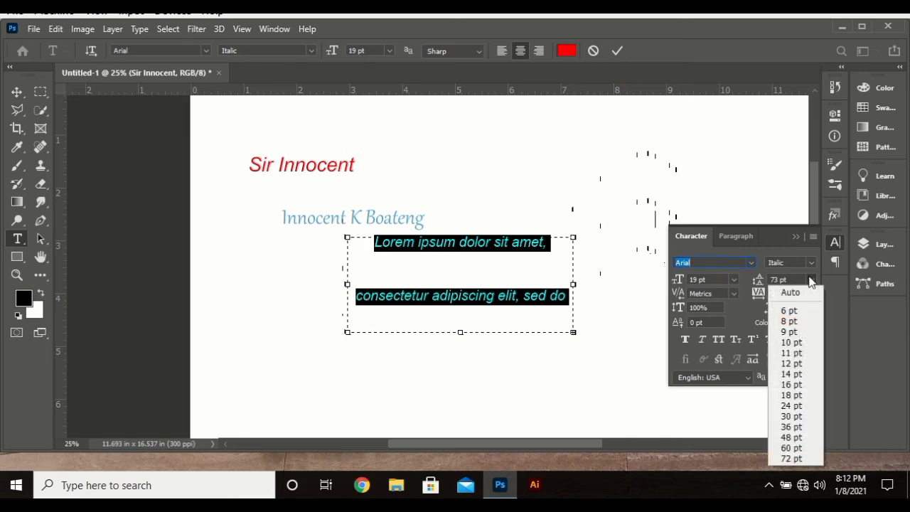
pyautogui.click(774, 293)
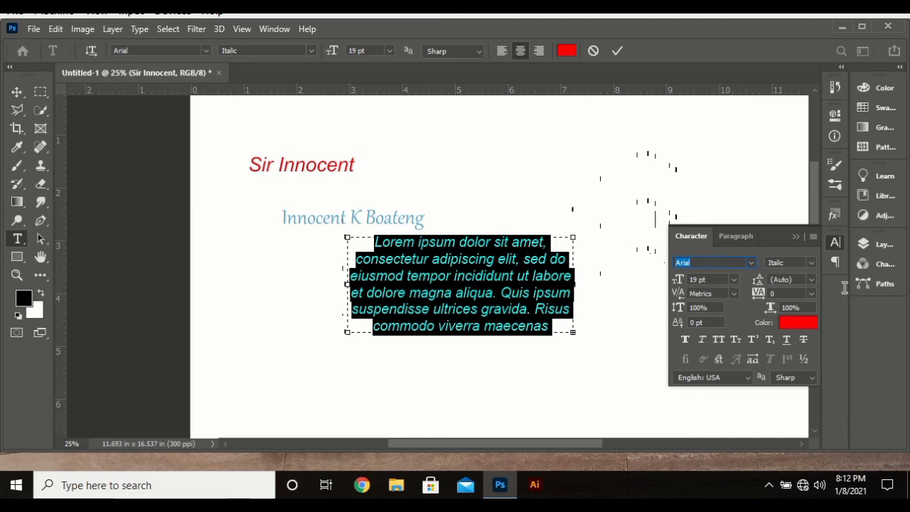
pyautogui.click(785, 279)
pyautogui.write('22')
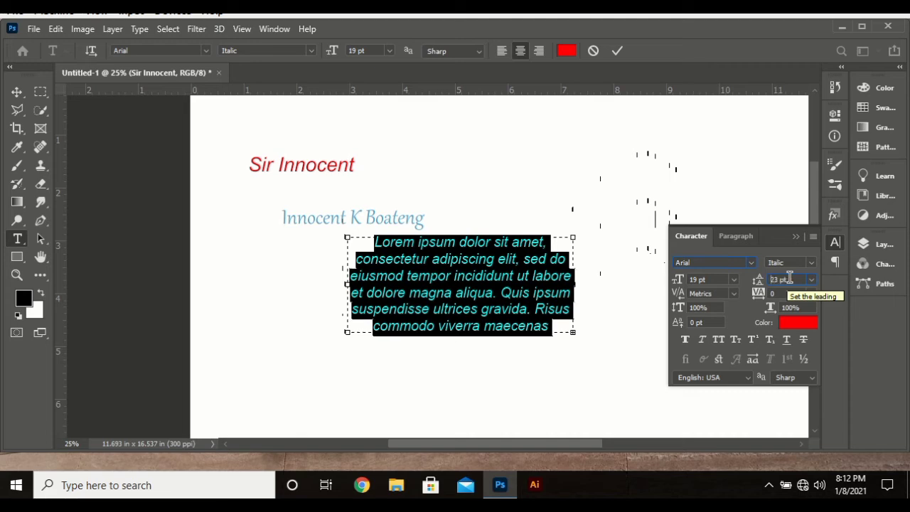
pyautogui.press('Return')
pyautogui.press('Down')
pyautogui.press('Down')
pyautogui.press('Down')
pyautogui.press('Down')
pyautogui.press('Down')
pyautogui.press('Down')
pyautogui.press('Down')
pyautogui.press('Down')
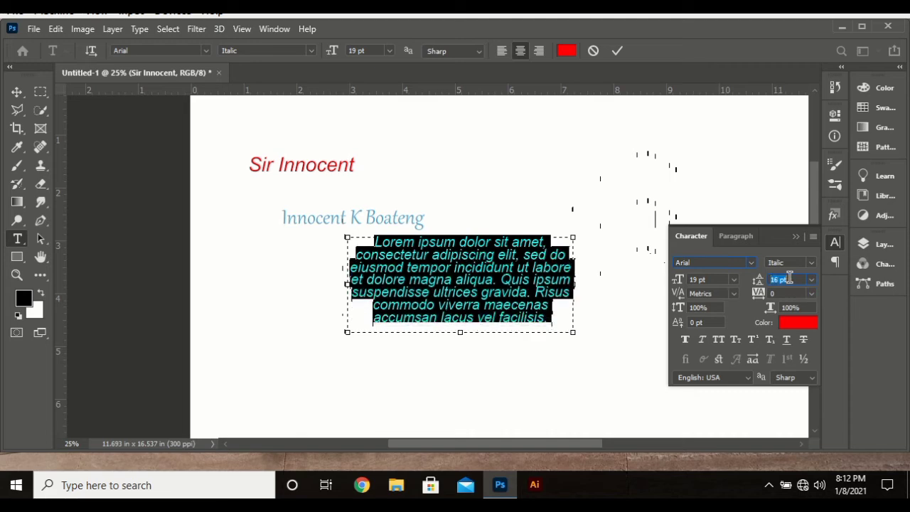
pyautogui.press('Down')
pyautogui.press('Down')
pyautogui.press('Down')
pyautogui.press('Down')
pyautogui.press('Down')
pyautogui.press('Down')
pyautogui.press('Down')
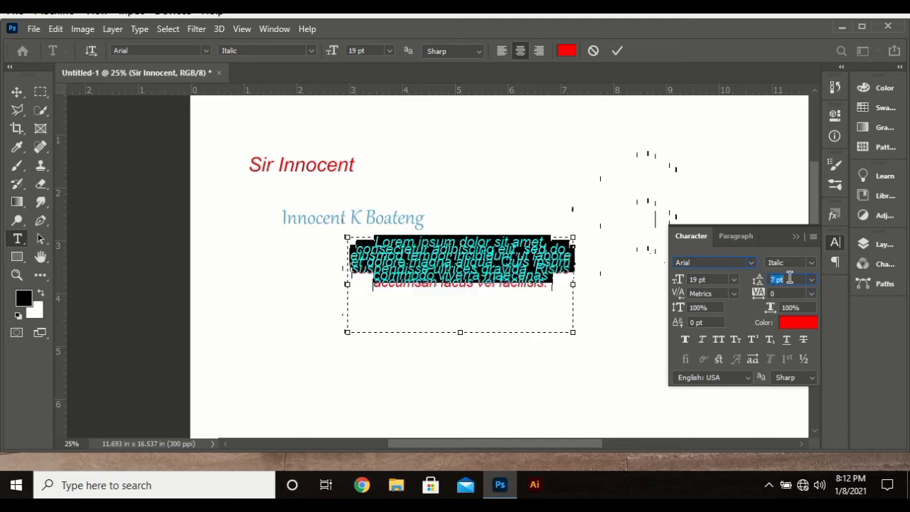
pyautogui.press('Up')
pyautogui.press('Up')
pyautogui.press('Up')
pyautogui.press('Up')
pyautogui.press('Up')
pyautogui.press('Up')
pyautogui.press('Up')
pyautogui.press('Up')
pyautogui.press('Up')
pyautogui.press('Up')
pyautogui.press('Up')
pyautogui.press('Up')
pyautogui.press('Up')
pyautogui.press('Up')
pyautogui.press('Up')
pyautogui.press('Up')
pyautogui.press('Up')
pyautogui.press('Up')
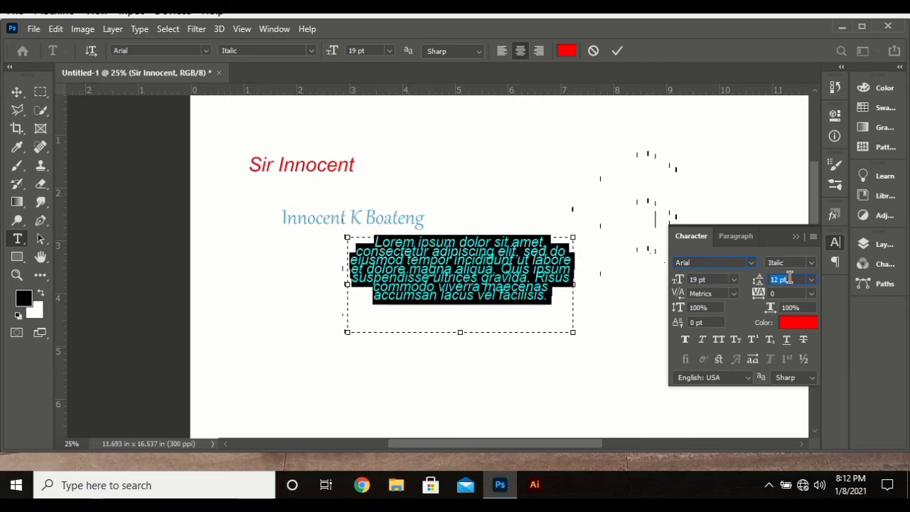
pyautogui.press('Up')
pyautogui.press('Up')
pyautogui.press('Up')
pyautogui.press('Up')
pyautogui.press('Up')
pyautogui.press('Up')
pyautogui.press('Up')
pyautogui.press('Up')
pyautogui.press('Up')
pyautogui.press('Up')
pyautogui.press('Up')
pyautogui.press('Up')
pyautogui.press('Up')
pyautogui.press('Up')
pyautogui.press('Up')
pyautogui.press('Up')
pyautogui.press('Up')
pyautogui.press('Up')
pyautogui.press('Up')
pyautogui.press('Up')
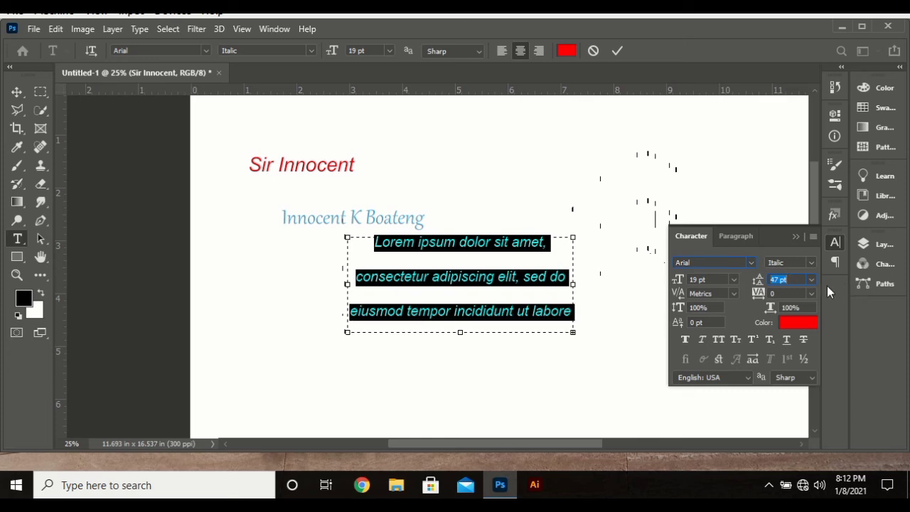
pyautogui.click(811, 279)
pyautogui.click(792, 460)
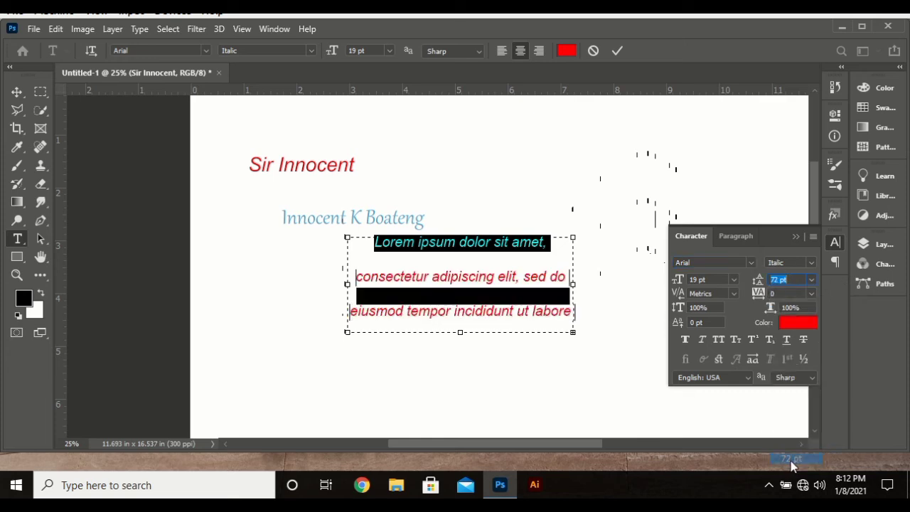
pyautogui.click(812, 281)
pyautogui.click(791, 292)
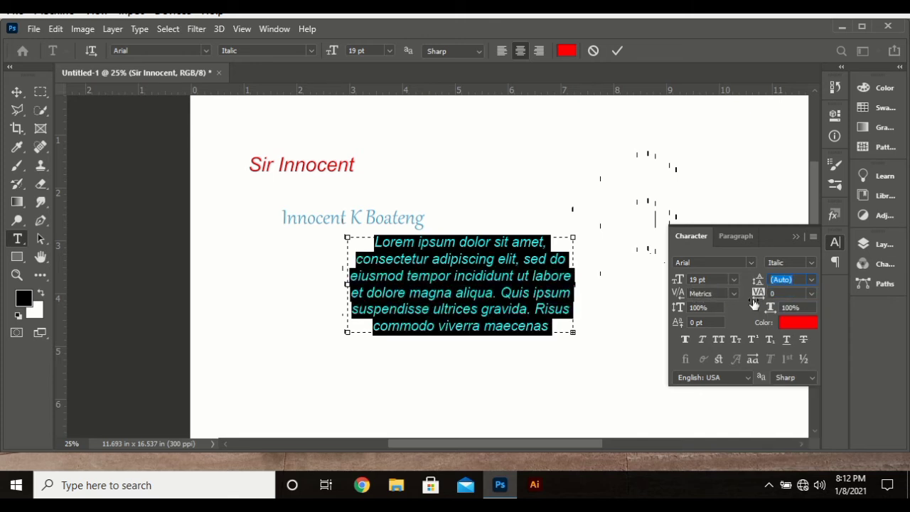
# Step: Widen the paragraph's tracking to 460 and show the paragraph alignment settings
pyautogui.moveTo(759, 297); pyautogui.dragTo(794, 299)
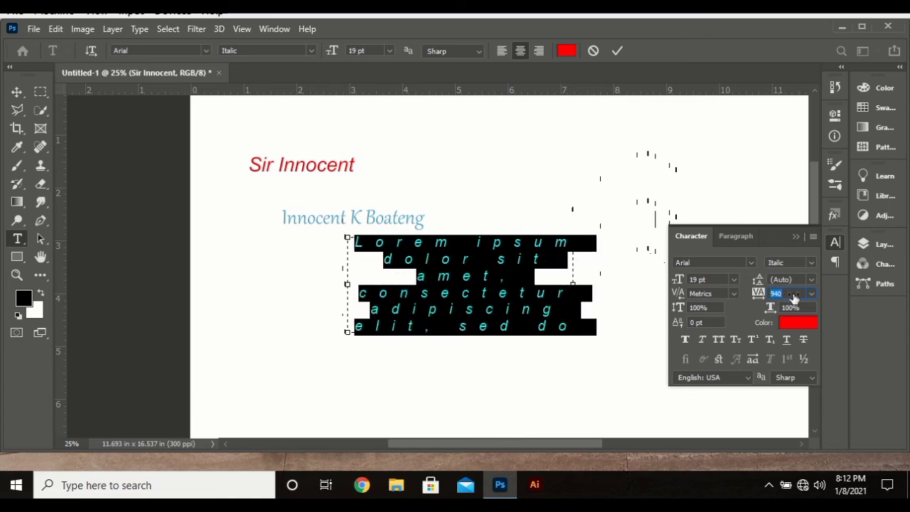
pyautogui.moveTo(738, 302)
pyautogui.mouseDown()
pyautogui.moveTo(755, 294)
pyautogui.moveTo(767, 301)
pyautogui.moveTo(752, 306)
pyautogui.mouseUp()
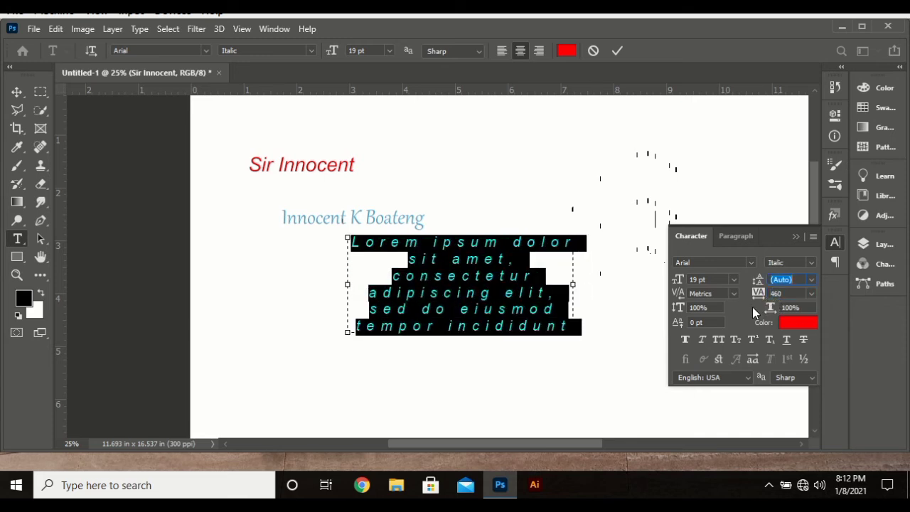
pyautogui.click(722, 238)
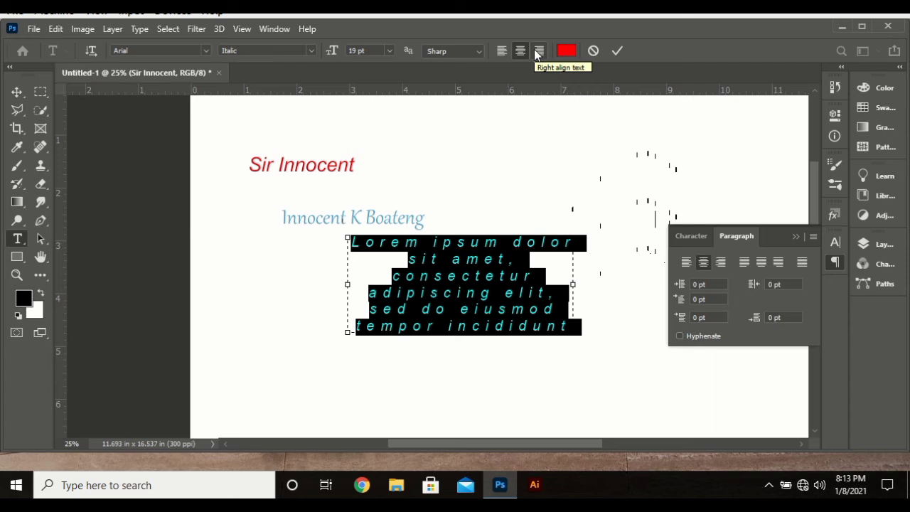
# Step: Left-align the paragraph and reset its tracking to 0
pyautogui.click(503, 51)
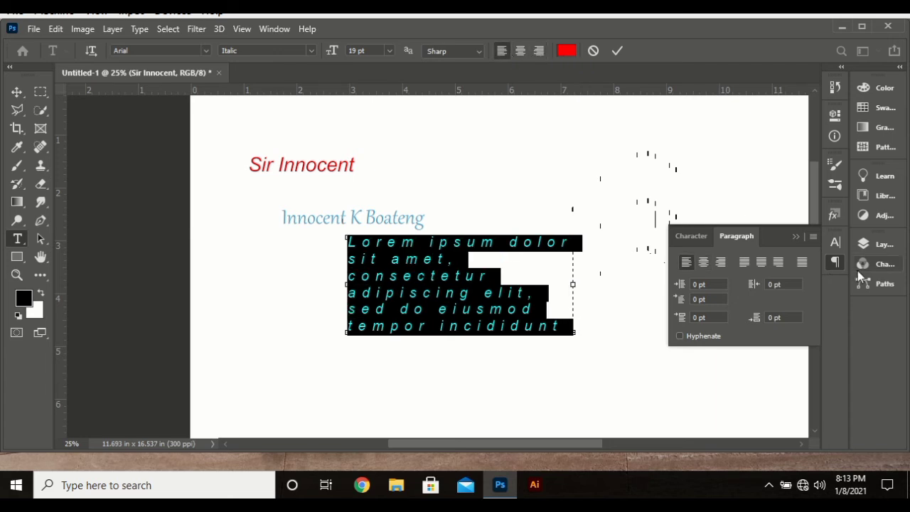
pyautogui.click(835, 244)
pyautogui.click(811, 294)
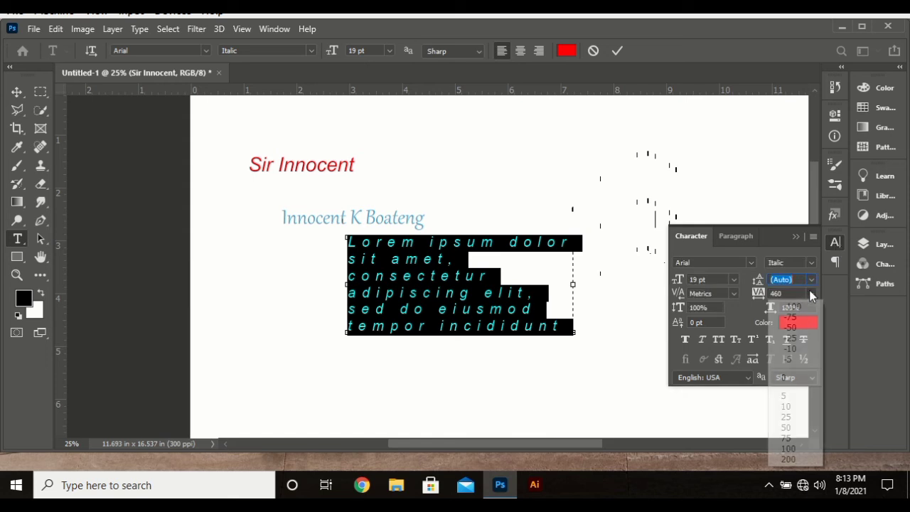
pyautogui.click(796, 378)
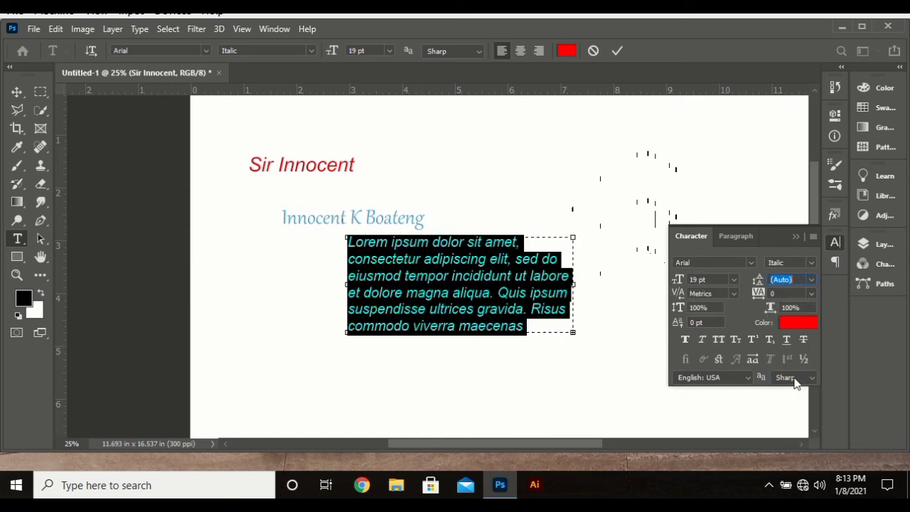
# Step: Centre-align the paragraph after trying right and left alignment, then commit the text
pyautogui.click(540, 51)
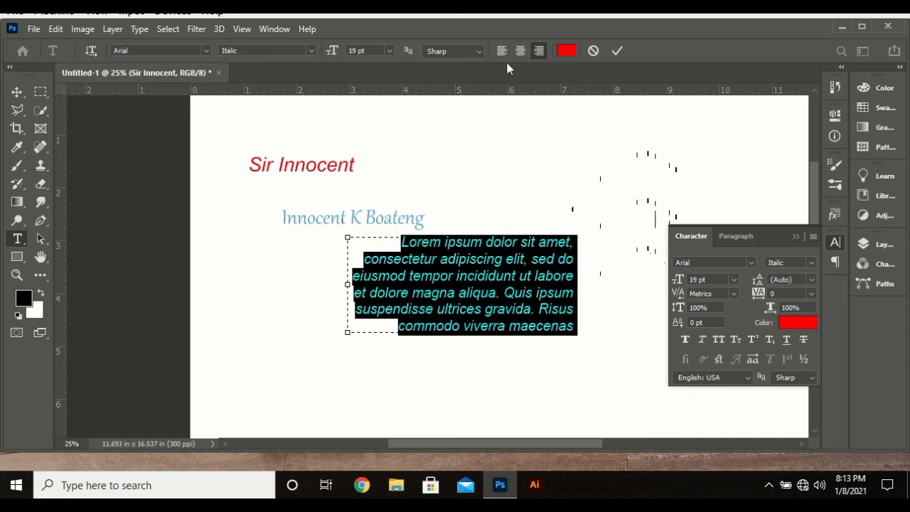
pyautogui.click(506, 54)
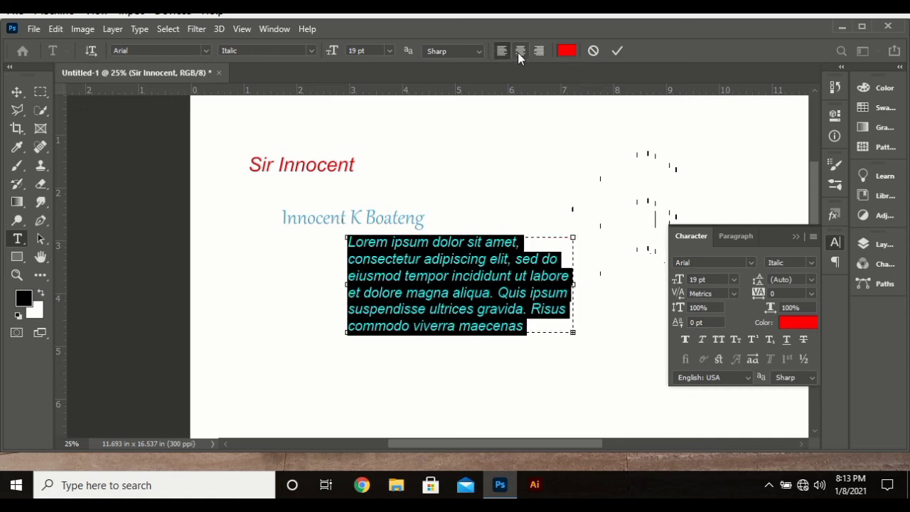
pyautogui.click(517, 53)
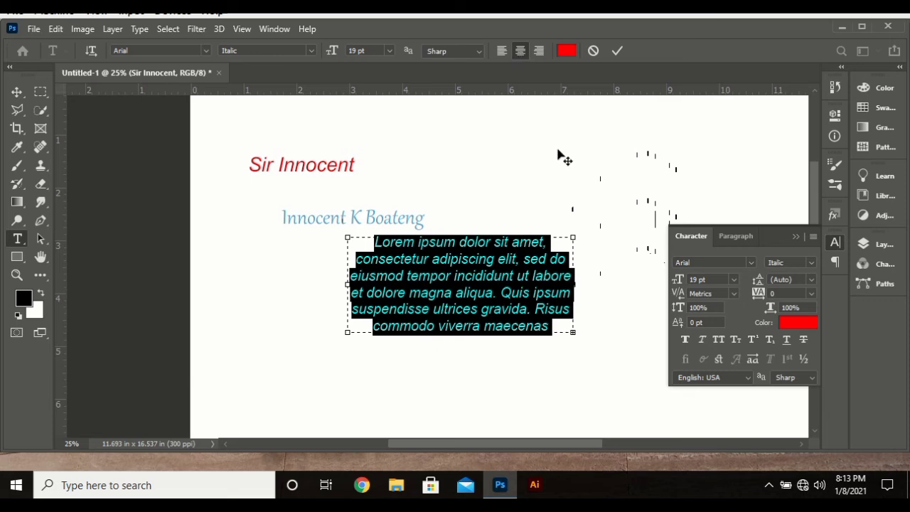
pyautogui.scroll(-1, 565, 319)
pyautogui.scroll(1, 569, 320)
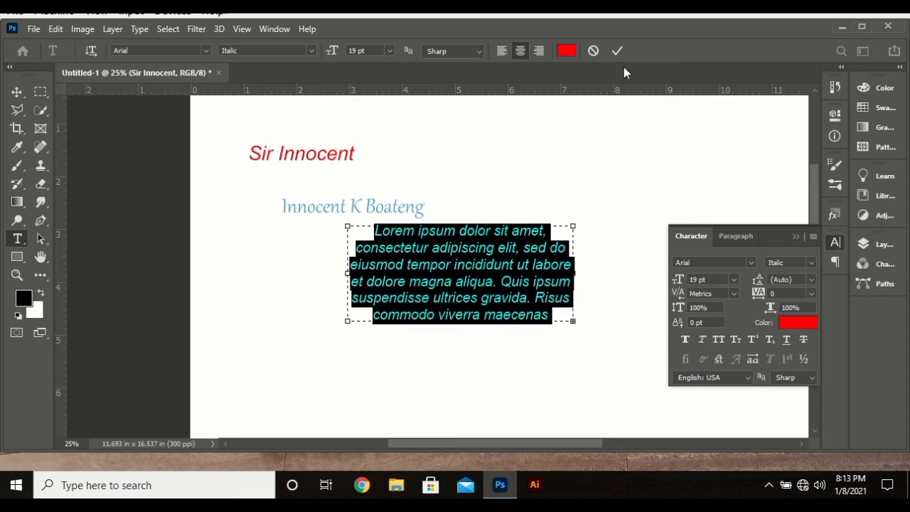
pyautogui.click(618, 51)
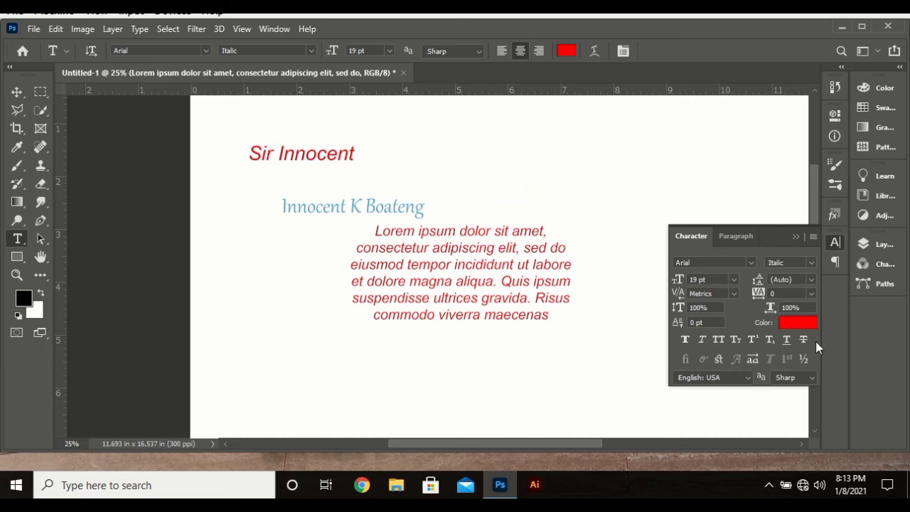
# Step: Look through the Character Styles and Paragraph Styles panel, then put it away
pyautogui.click(835, 242)
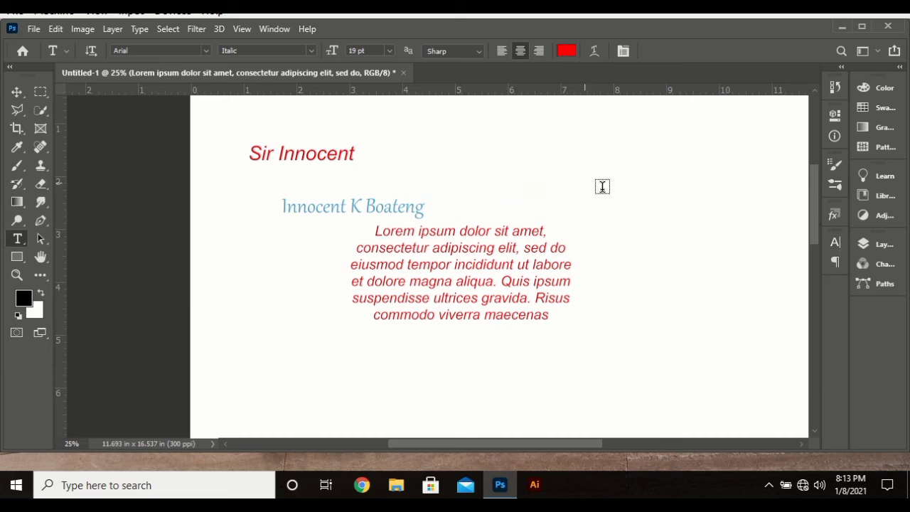
pyautogui.click(275, 29)
pyautogui.click(330, 203)
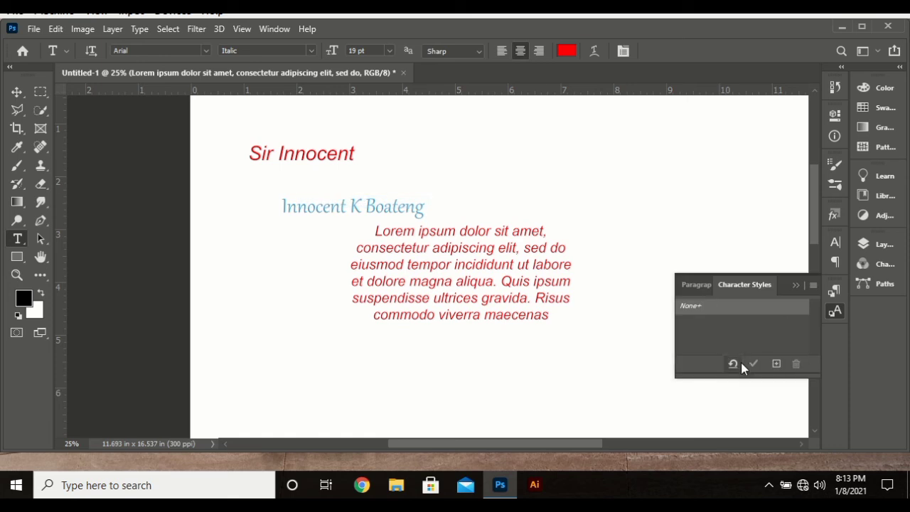
pyautogui.click(703, 283)
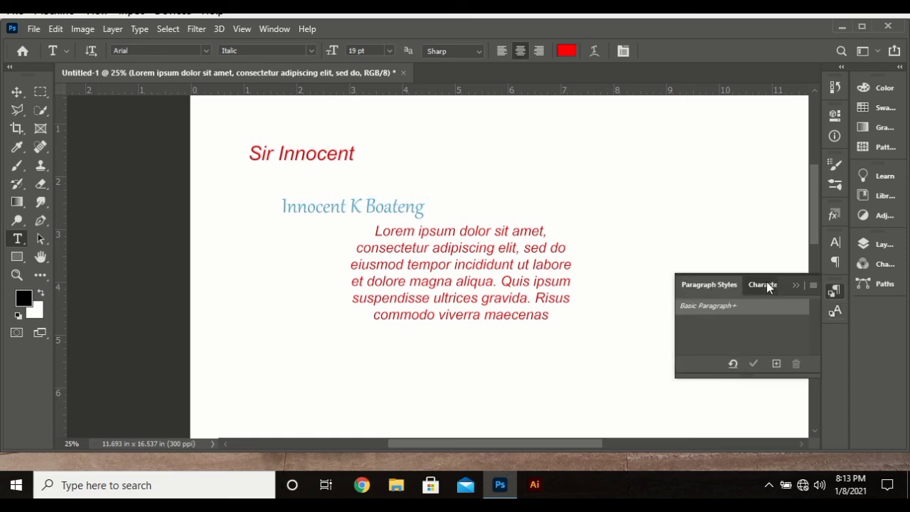
pyautogui.click(766, 282)
pyautogui.click(833, 312)
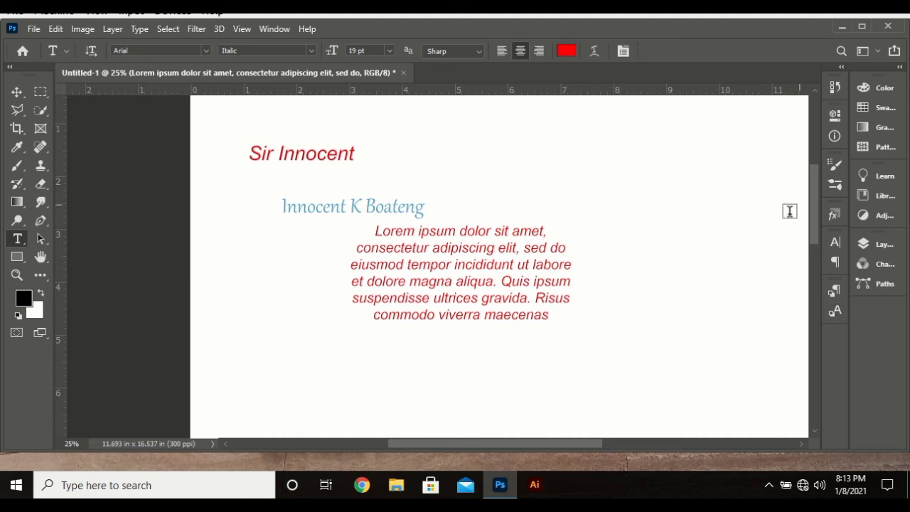
pyautogui.hscroll(1, 661, 259)
pyautogui.hscroll(2, 661, 260)
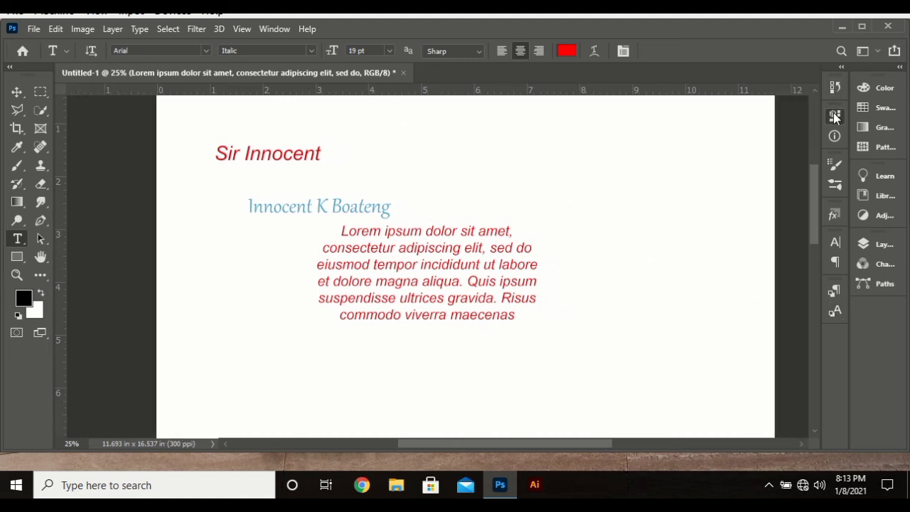
# Step: Set the paragraph's Transform width to 6.3 in in the Properties panel
pyautogui.click(835, 116)
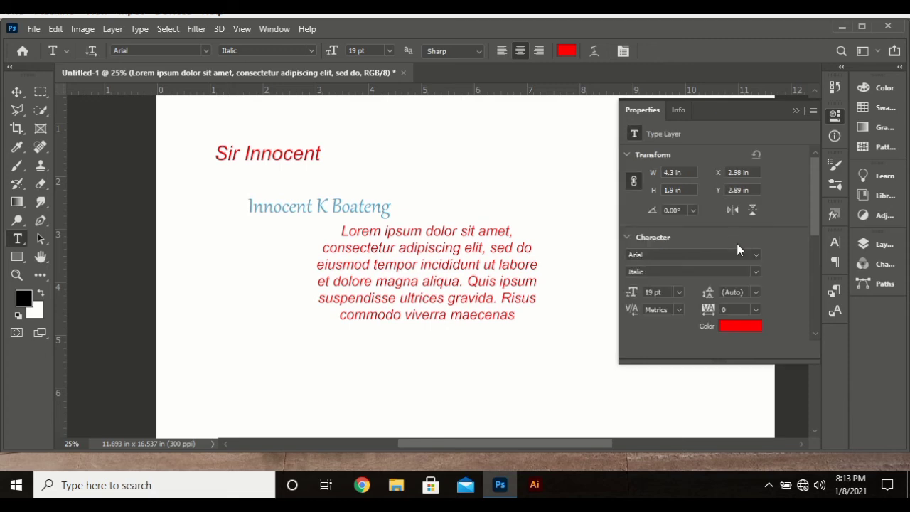
pyautogui.click(739, 325)
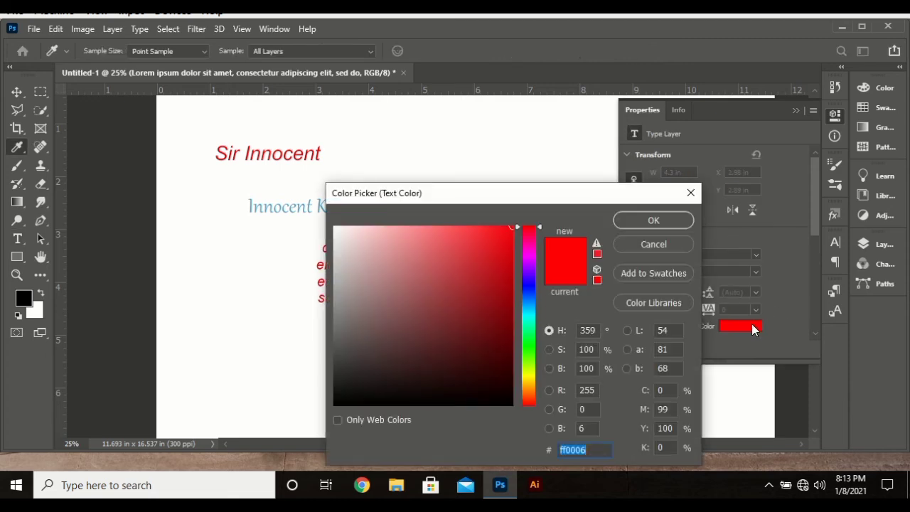
pyautogui.click(688, 198)
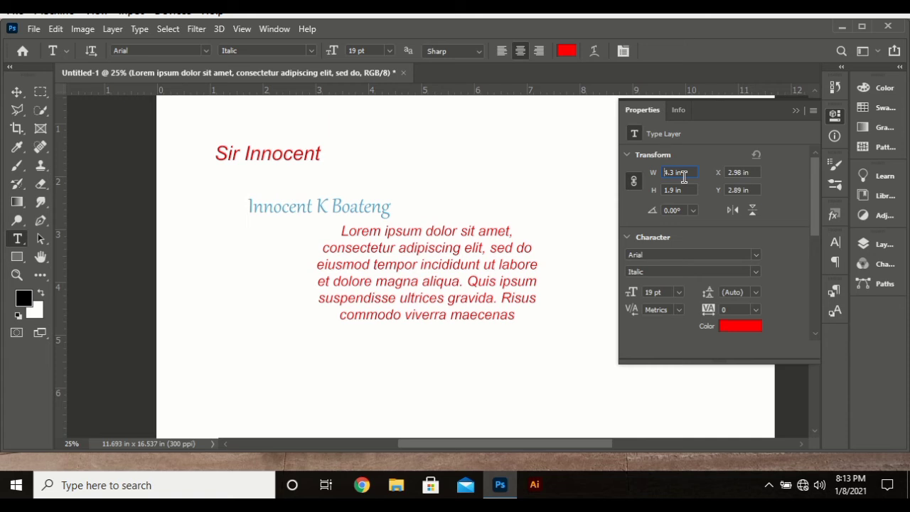
pyautogui.scroll(1, 690, 173)
pyautogui.scroll(2, 691, 172)
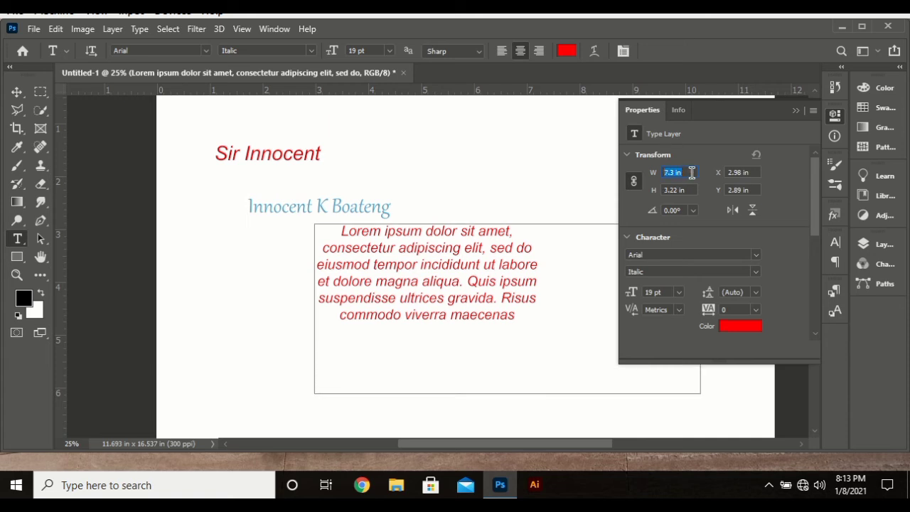
pyautogui.scroll(-2, 691, 173)
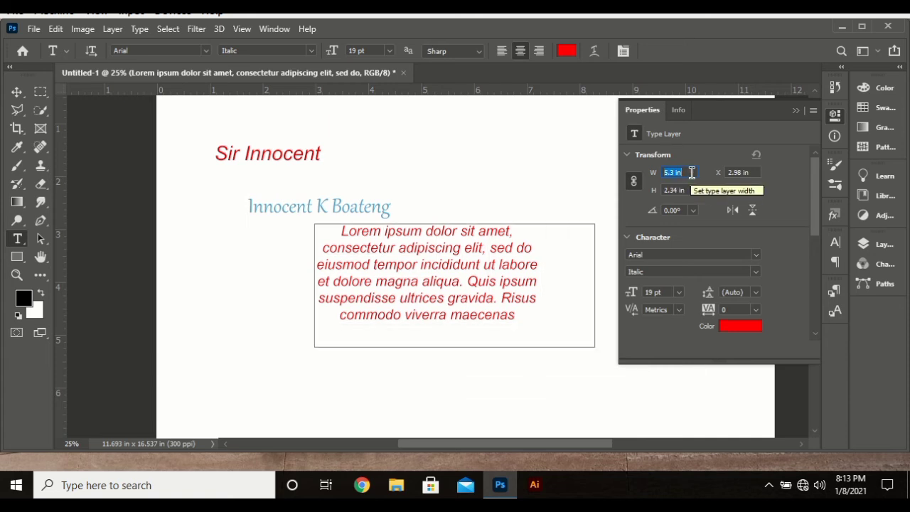
pyautogui.scroll(1, 691, 173)
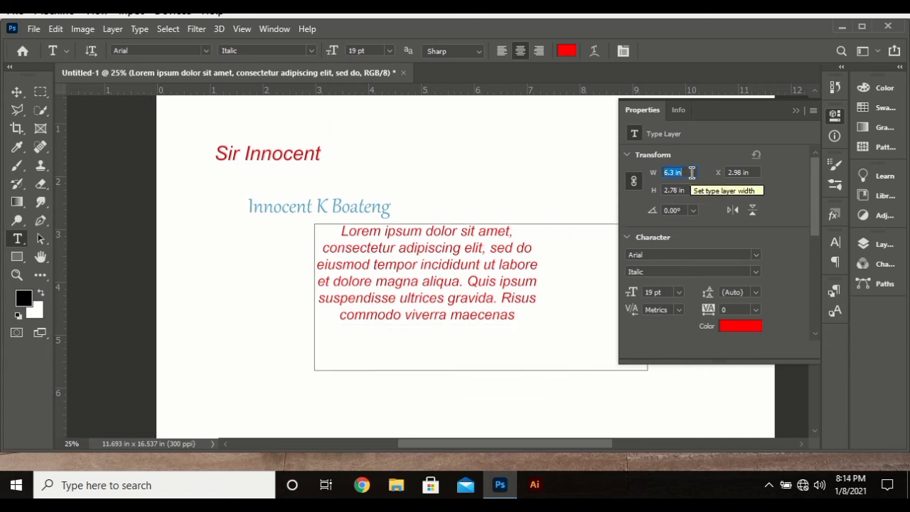
pyautogui.click(744, 173)
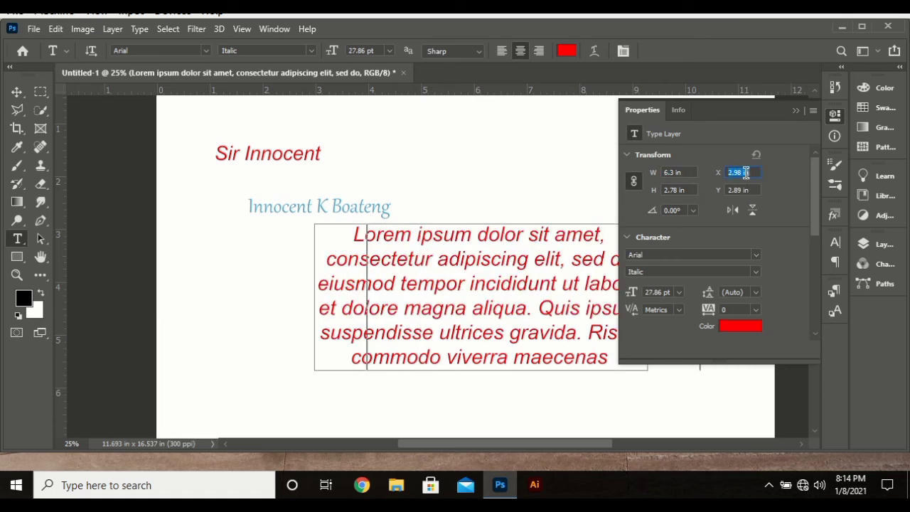
# Step: Move the paragraph to X 0.98 in and close the Properties panel
pyautogui.scroll(-1, 745, 173)
pyautogui.scroll(-1, 745, 172)
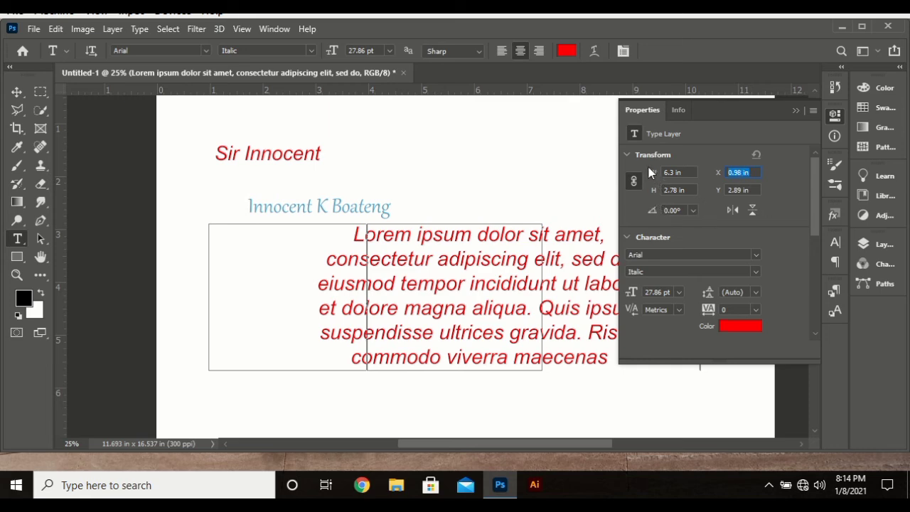
pyautogui.click(626, 155)
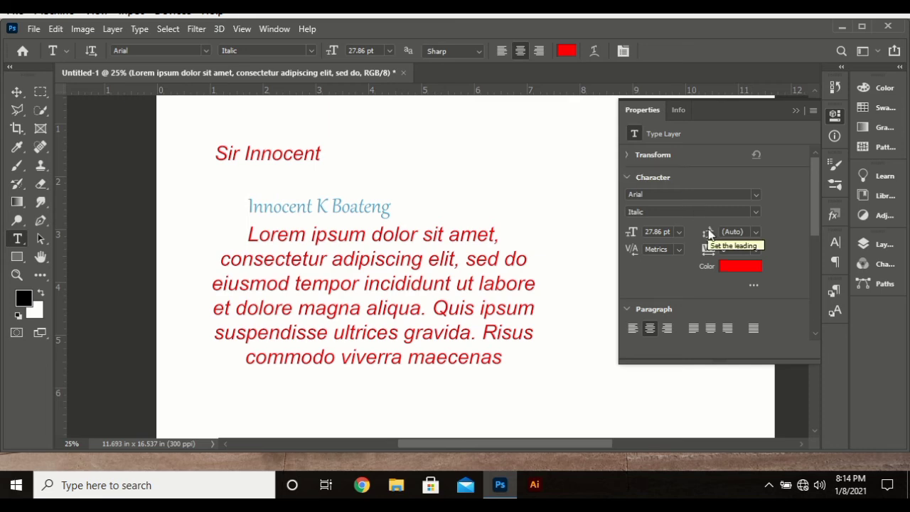
pyautogui.scroll(-3, 758, 250)
pyautogui.scroll(-4, 759, 246)
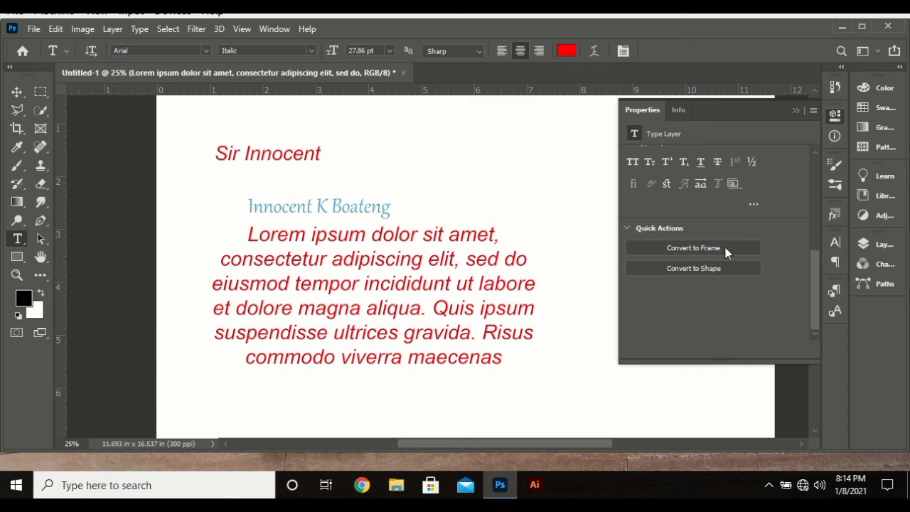
pyautogui.click(830, 120)
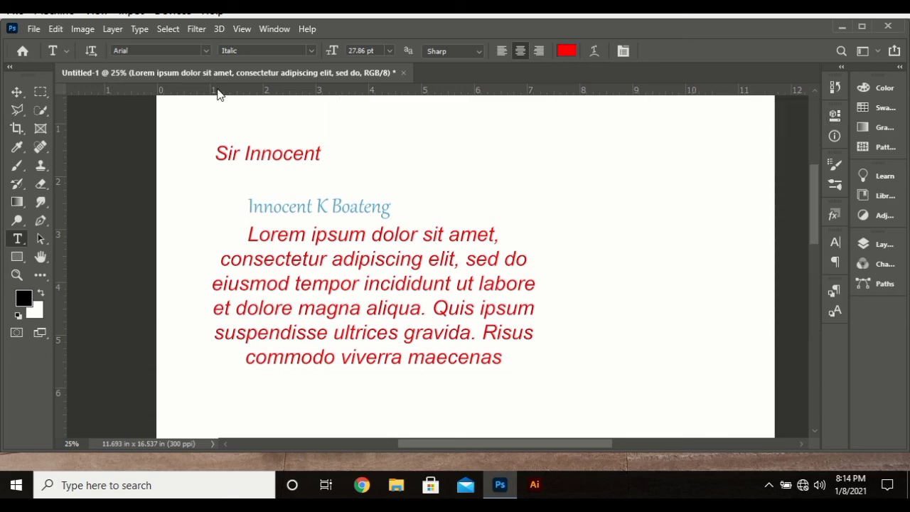
# Step: Move and scale the paragraph to about 106% so its top meets the blue name line
pyautogui.click(16, 92)
pyautogui.moveTo(458, 278); pyautogui.dragTo(550, 270)
pyautogui.moveTo(633, 214); pyautogui.dragTo(684, 256)
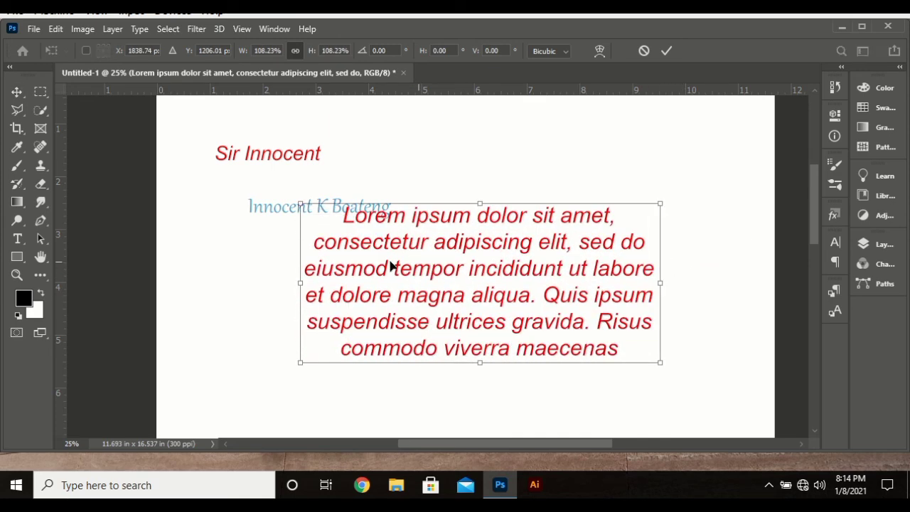
pyautogui.moveTo(535, 263); pyautogui.dragTo(516, 271)
pyautogui.press('Return')
pyautogui.moveTo(636, 217); pyautogui.dragTo(673, 216)
pyautogui.press('Return')
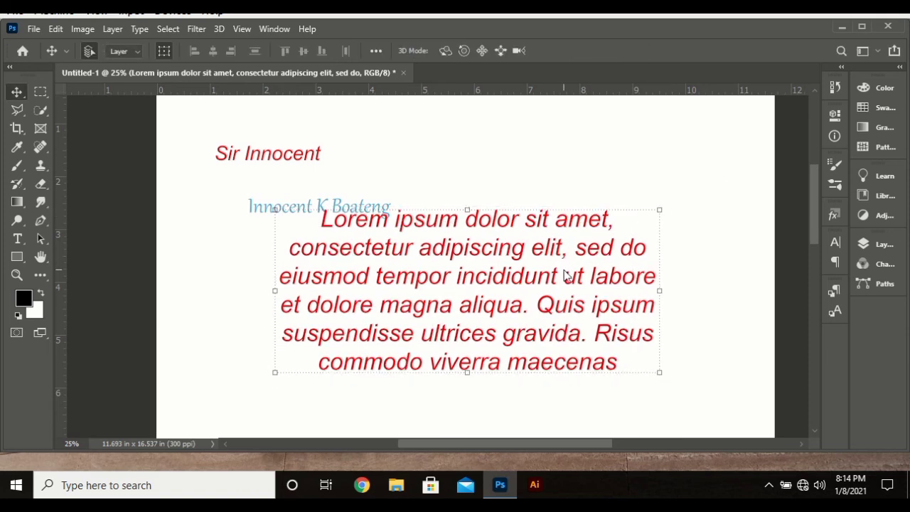
# Step: Select the Lorem ipsum text layer
pyautogui.click(528, 163)
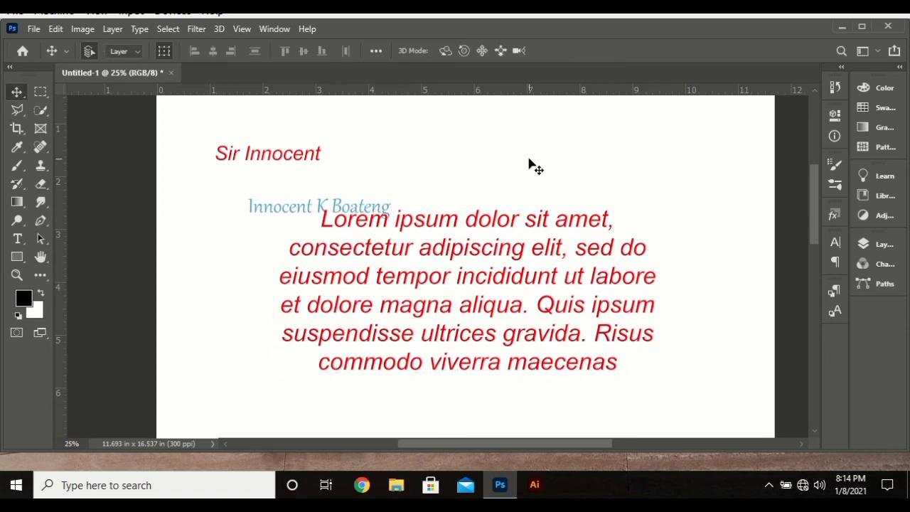
pyautogui.click(520, 292)
pyautogui.scroll(-3, 526, 304)
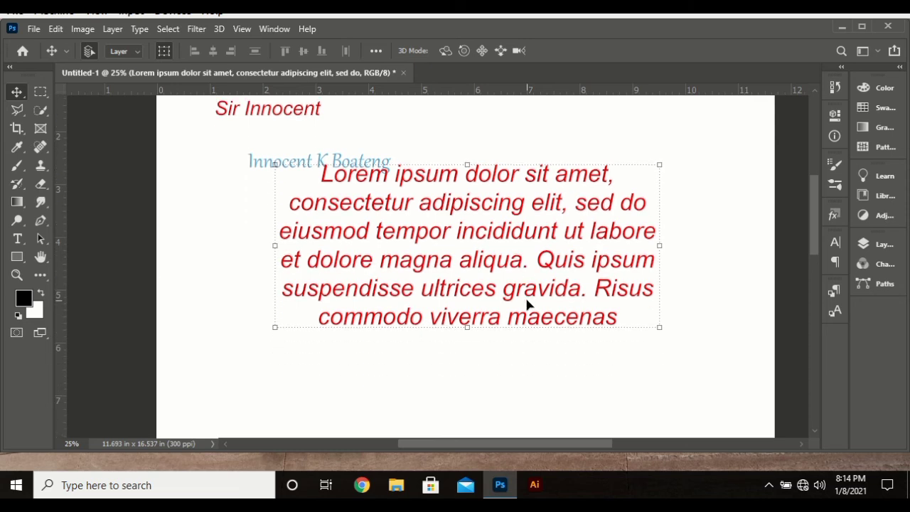
pyautogui.scroll(-4, 528, 294)
pyautogui.scroll(3, 529, 293)
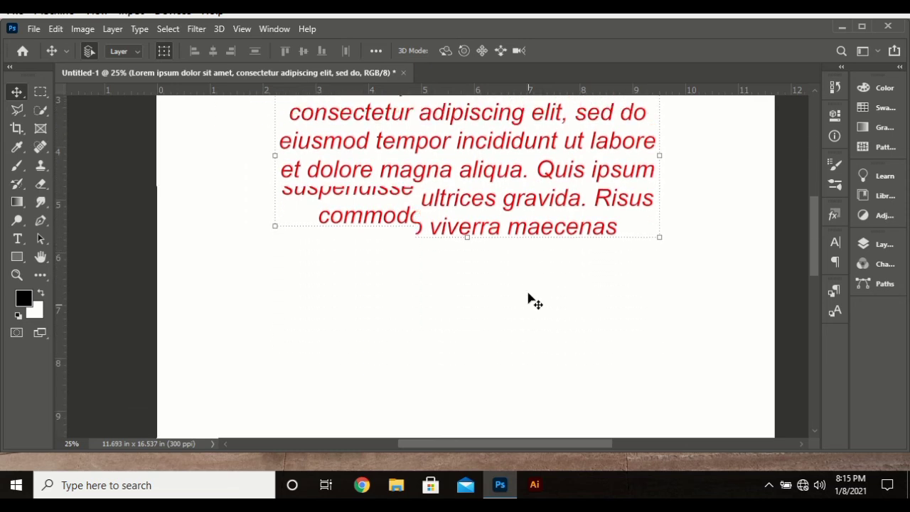
pyautogui.scroll(2, 536, 302)
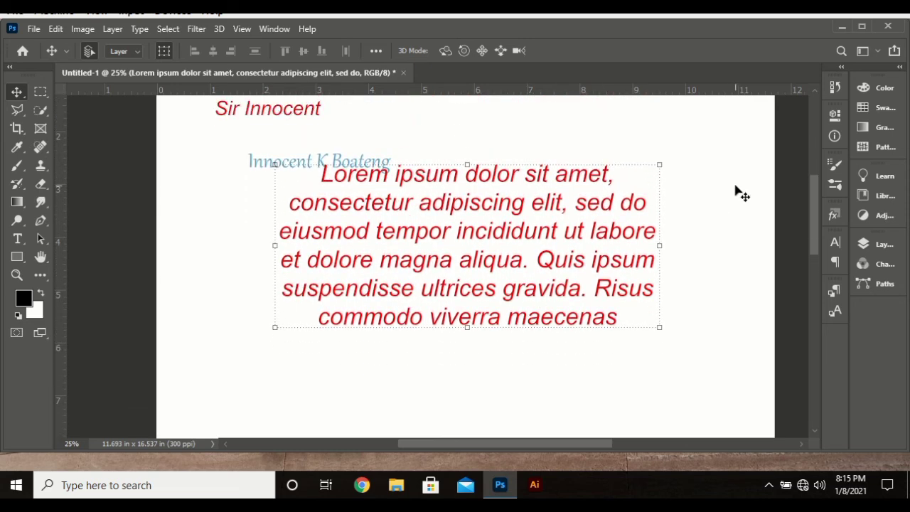
pyautogui.click(835, 115)
pyautogui.click(834, 117)
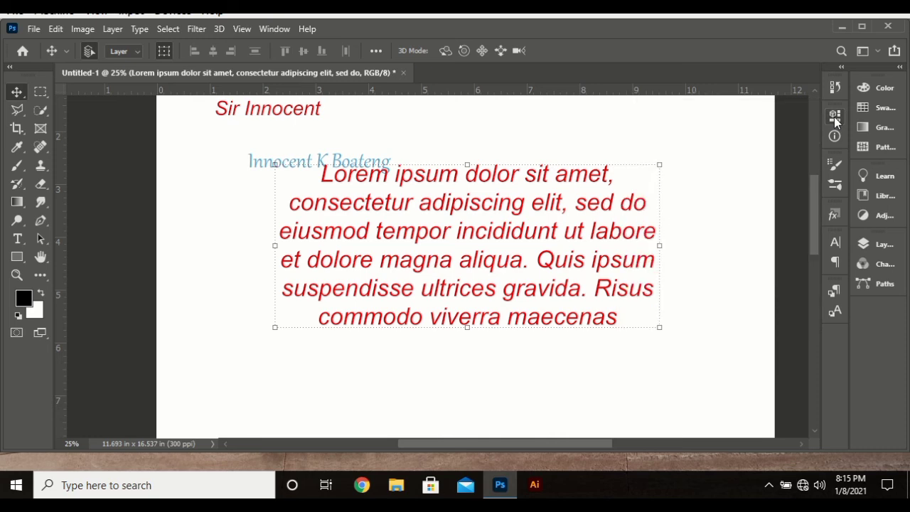
# Step: Try the Skip2-03 and grey metallic layer styles on the paragraph
pyautogui.click(834, 216)
pyautogui.scroll(-4, 695, 299)
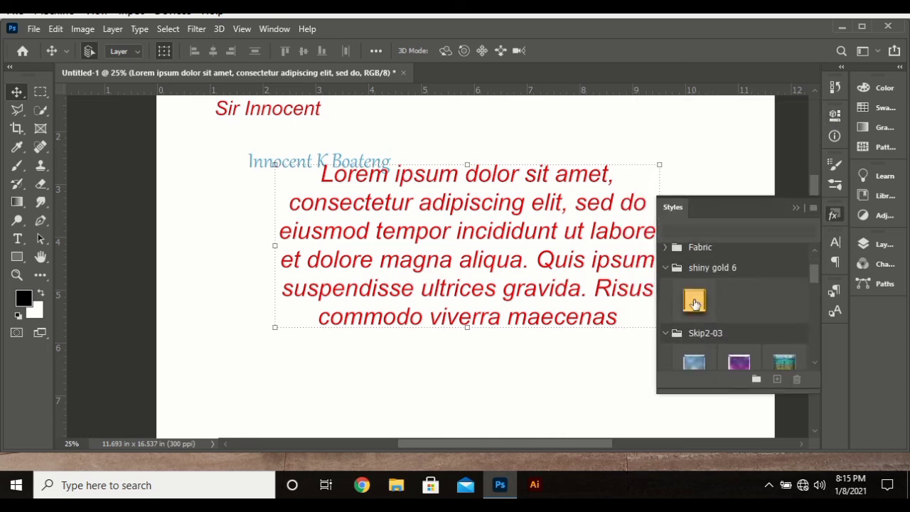
pyautogui.click(699, 339)
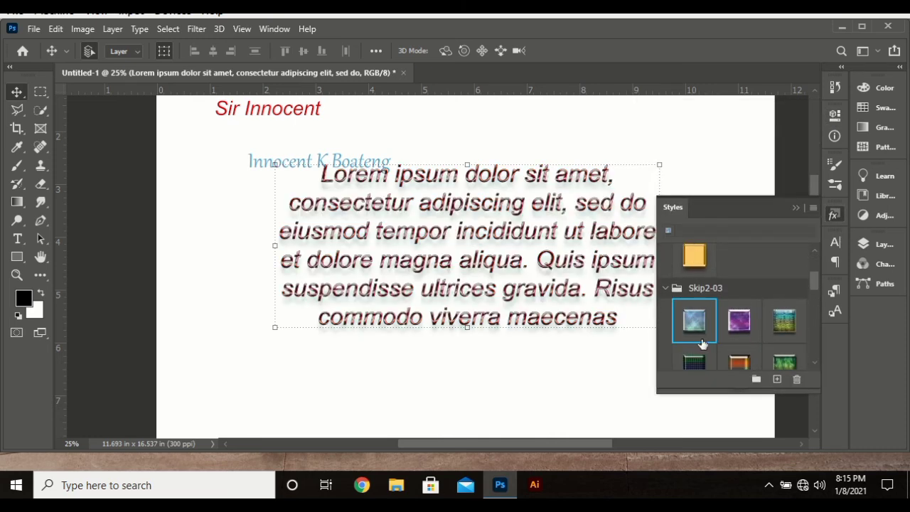
pyautogui.click(739, 325)
pyautogui.scroll(-3, 725, 327)
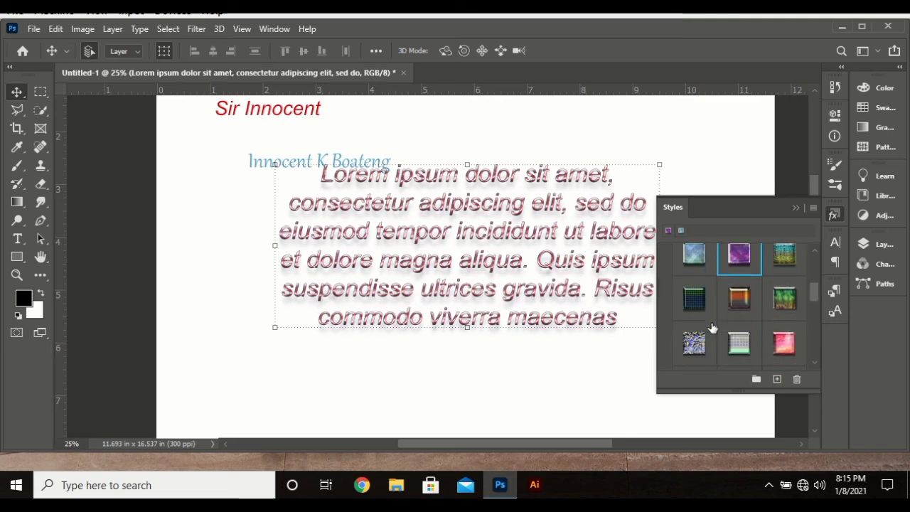
pyautogui.scroll(-1, 713, 329)
pyautogui.click(710, 309)
pyautogui.scroll(3, 718, 315)
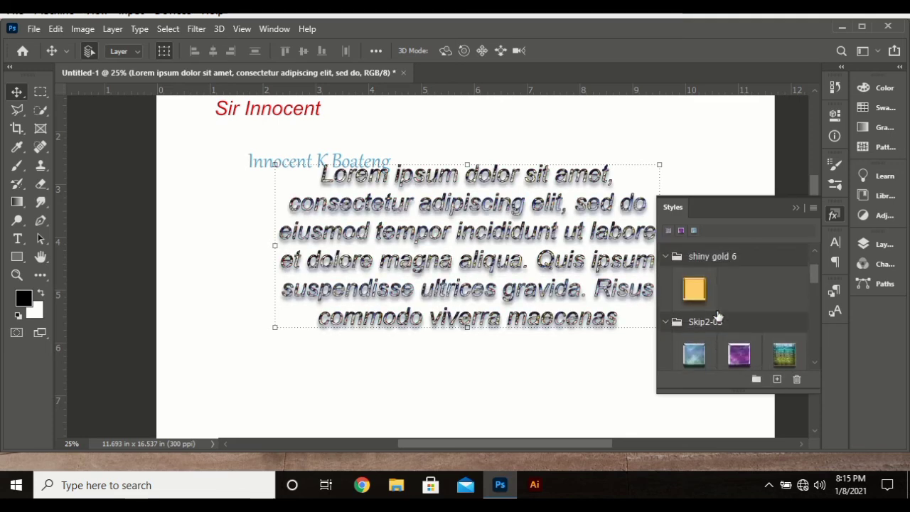
pyautogui.scroll(4, 714, 312)
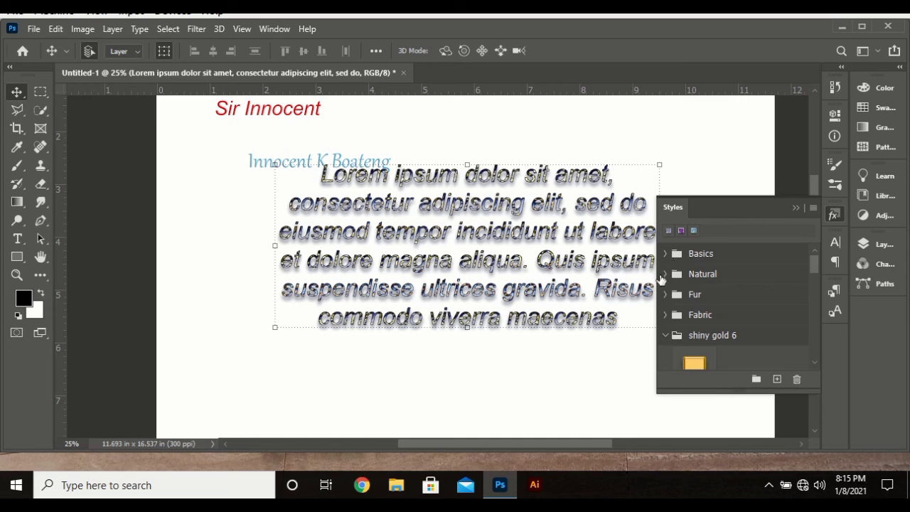
# Step: Apply the green mossy style from the Natural group and close the styles list
pyautogui.click(664, 274)
pyautogui.click(693, 306)
pyautogui.click(702, 348)
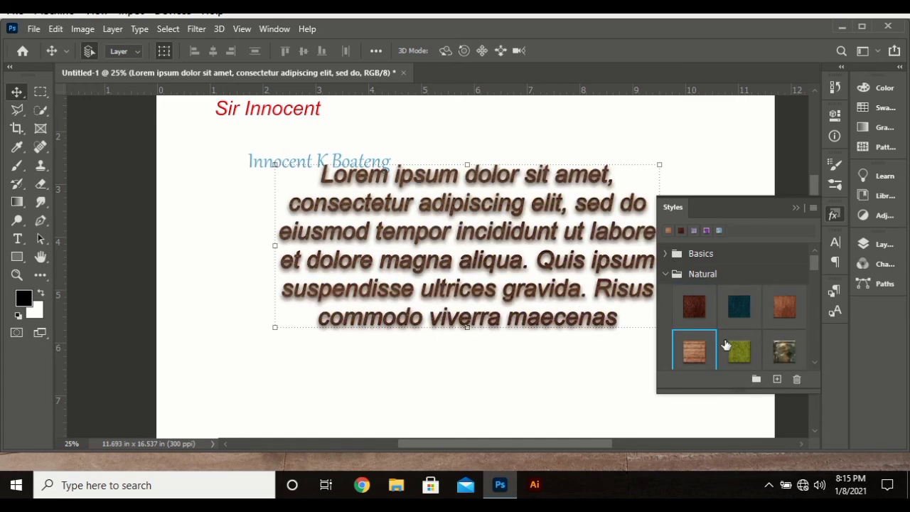
pyautogui.click(728, 346)
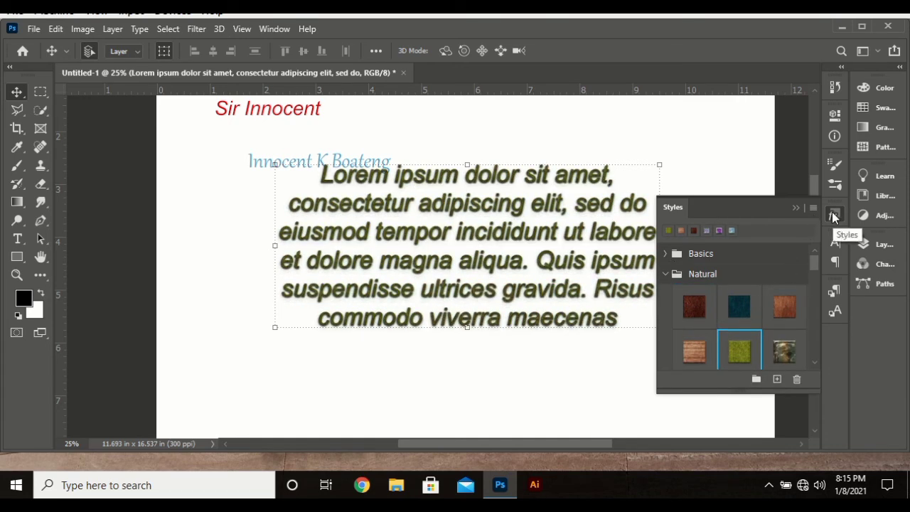
pyautogui.click(834, 215)
pyautogui.click(835, 243)
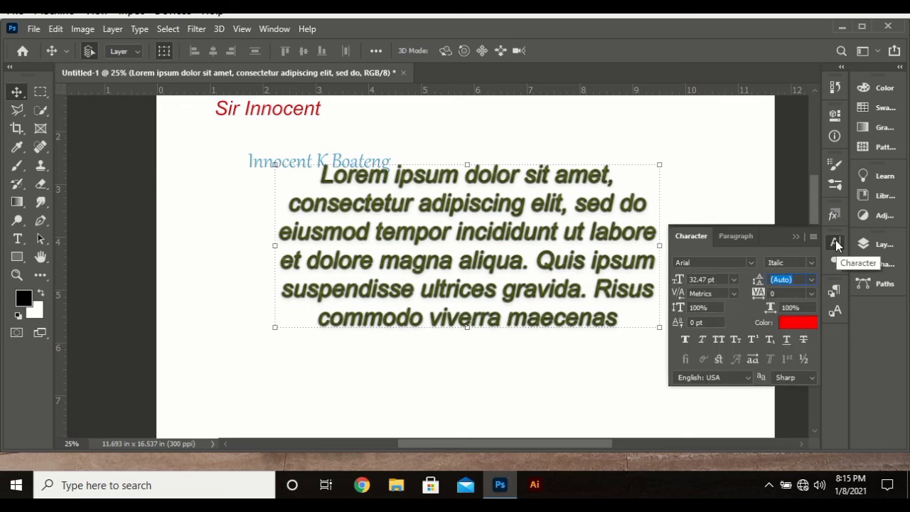
# Step: Try dark, red, pink and grey gradients from the Gradients panel on the text
pyautogui.click(835, 243)
pyautogui.click(863, 128)
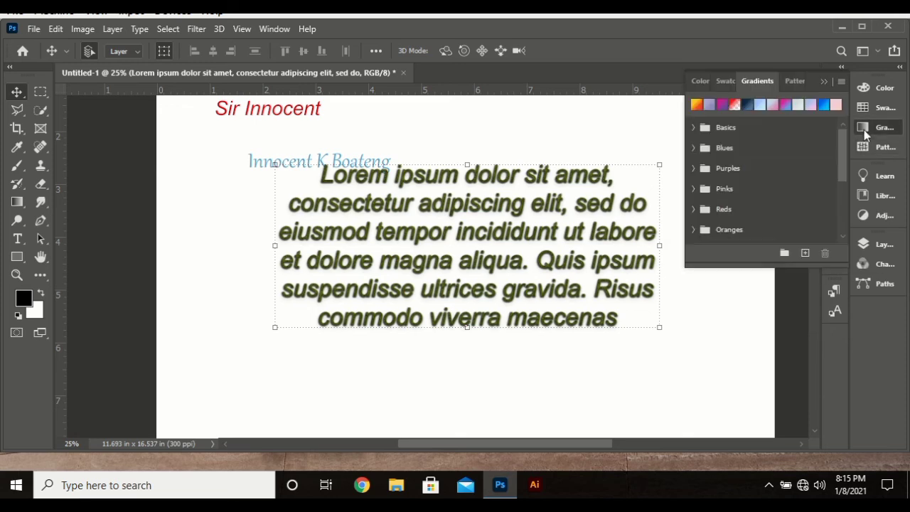
pyautogui.click(747, 105)
pyautogui.click(747, 105)
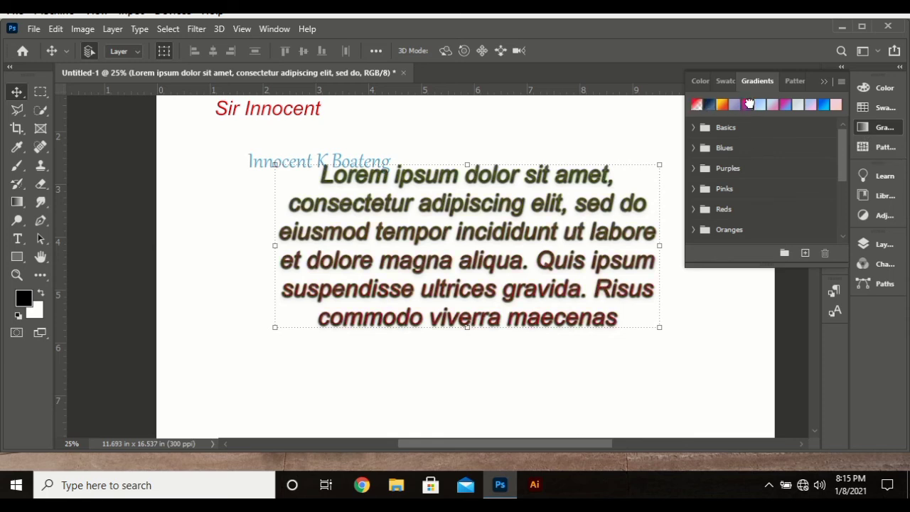
pyautogui.click(749, 104)
pyautogui.click(748, 104)
pyautogui.click(759, 104)
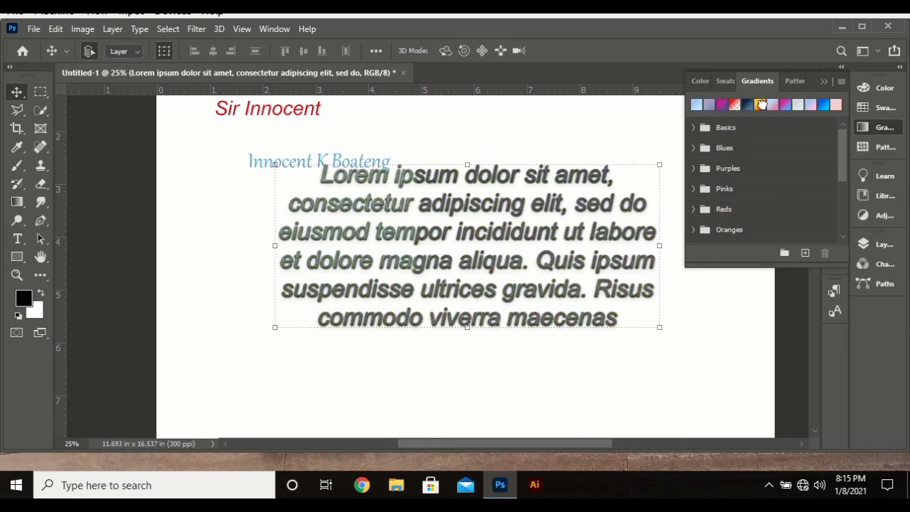
pyautogui.click(875, 126)
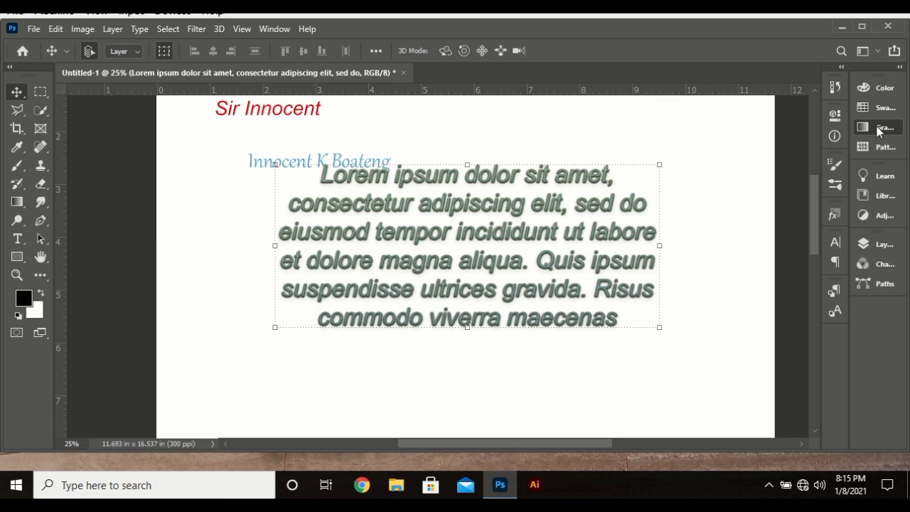
# Step: Remove the green style using Default Style (None) from the Basics styles
pyautogui.click(834, 214)
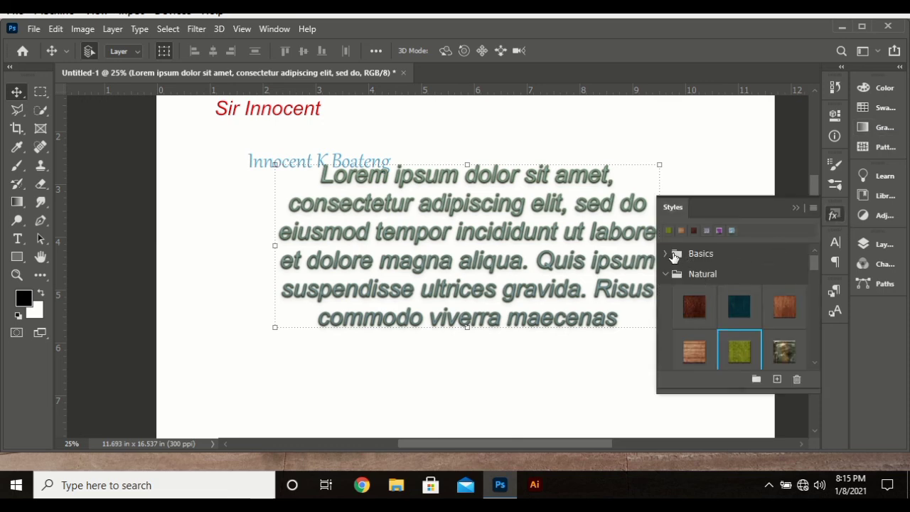
pyautogui.click(666, 253)
pyautogui.click(686, 284)
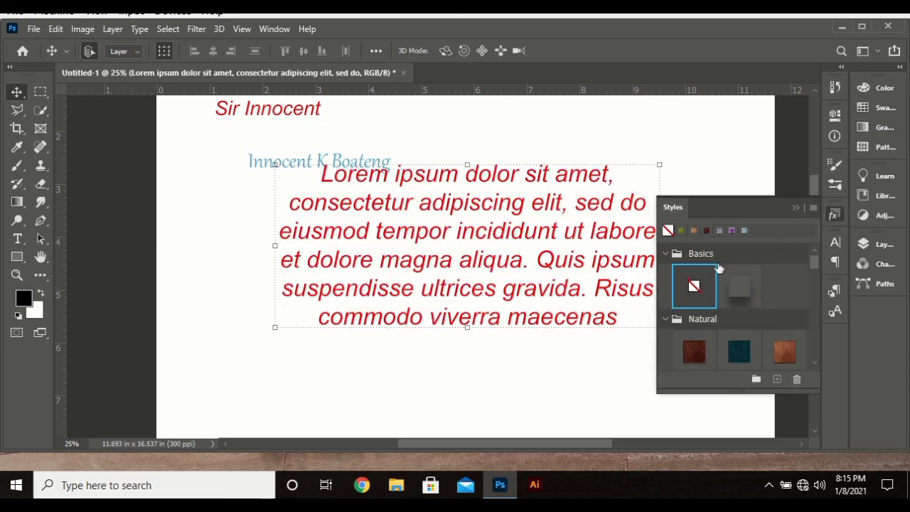
pyautogui.click(834, 217)
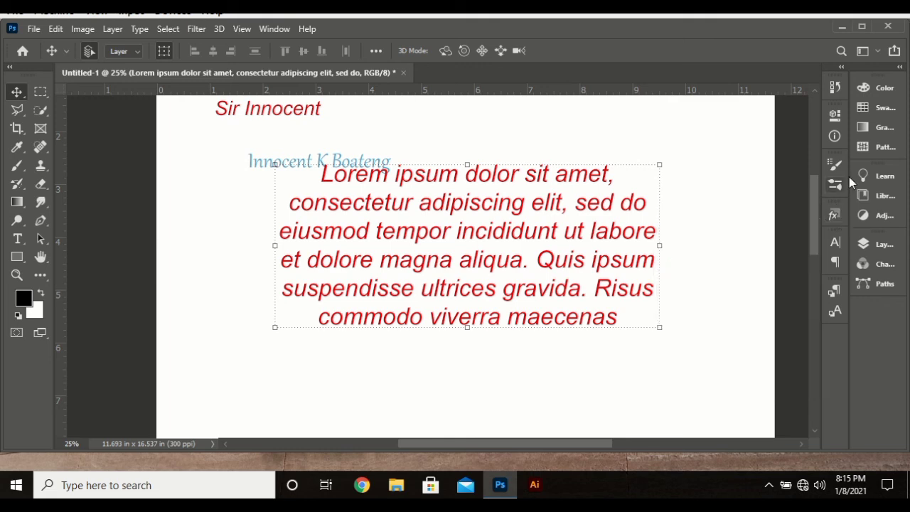
# Step: Try navy and pink-blue gradients, then expand the Blues gradient set
pyautogui.click(881, 127)
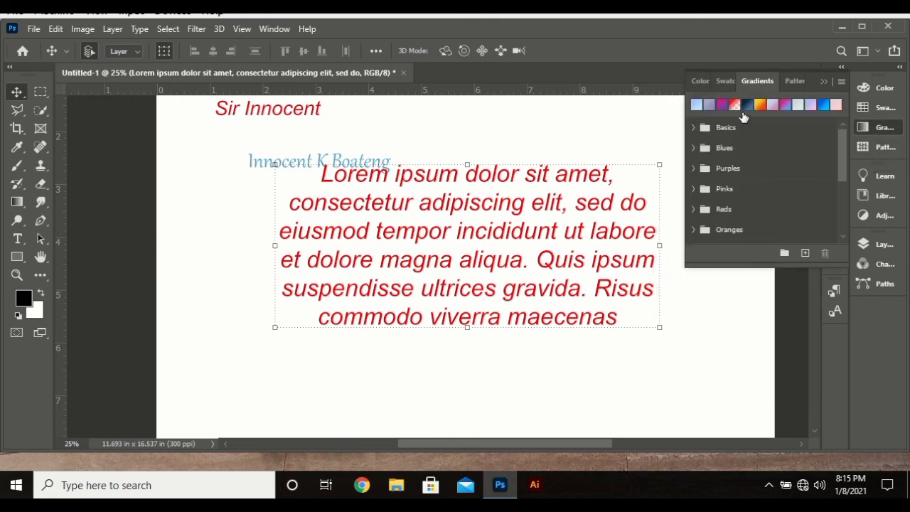
pyautogui.click(746, 106)
pyautogui.click(772, 105)
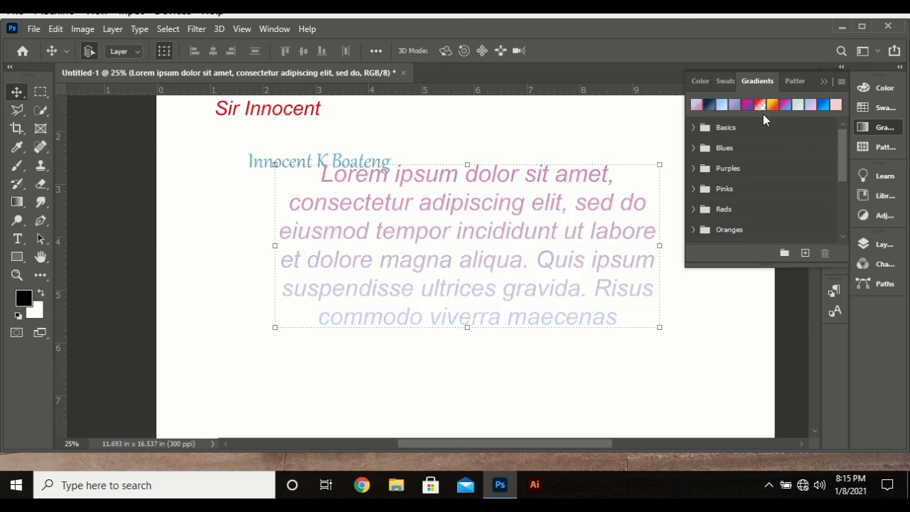
pyautogui.click(694, 148)
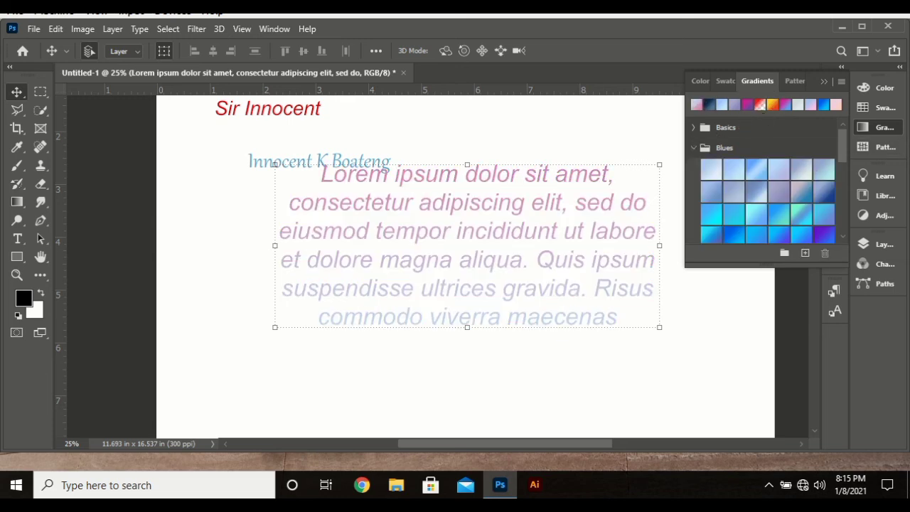
pyautogui.click(889, 130)
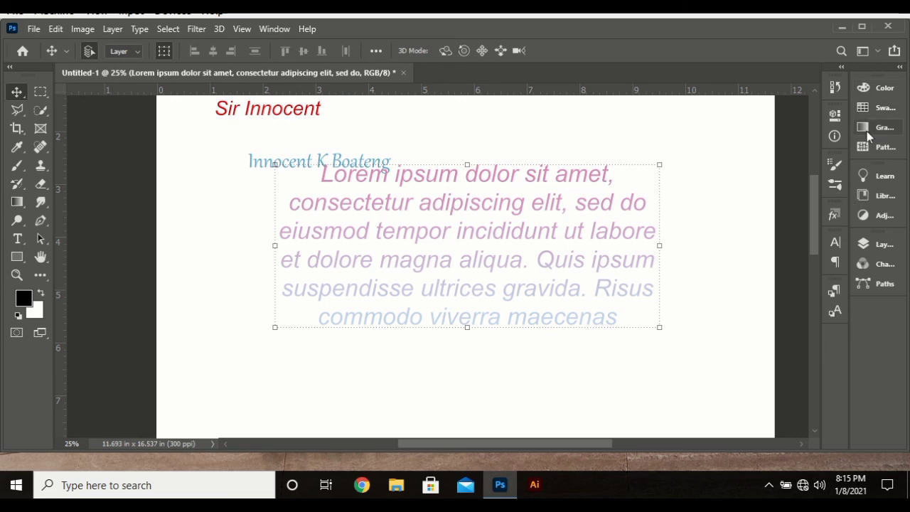
# Step: Fill the paragraph with the teal-to-purple gradient from the Blues set
pyautogui.click(275, 30)
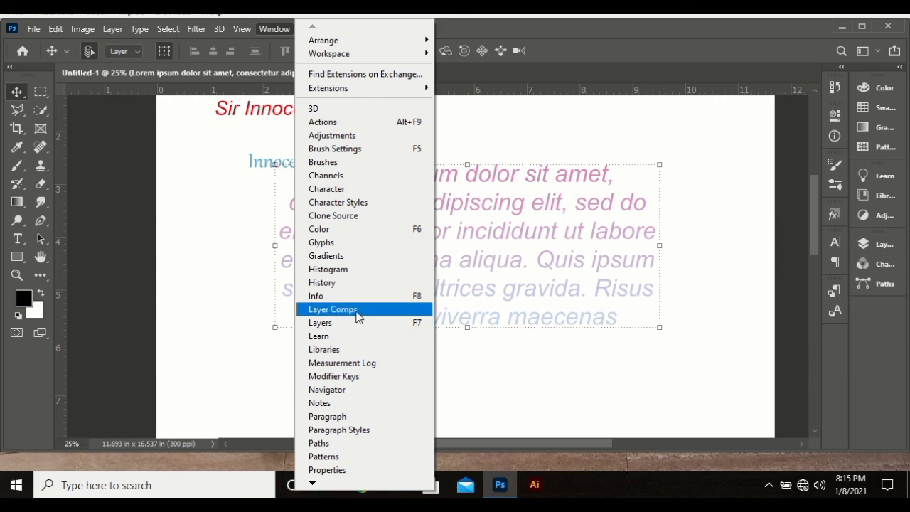
pyautogui.click(335, 257)
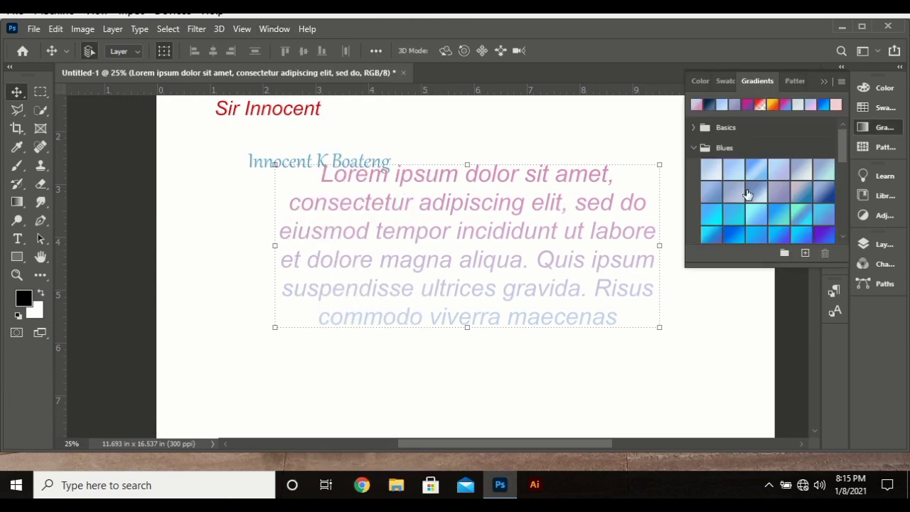
pyautogui.click(730, 206)
pyautogui.click(715, 233)
pyautogui.scroll(-1, 731, 223)
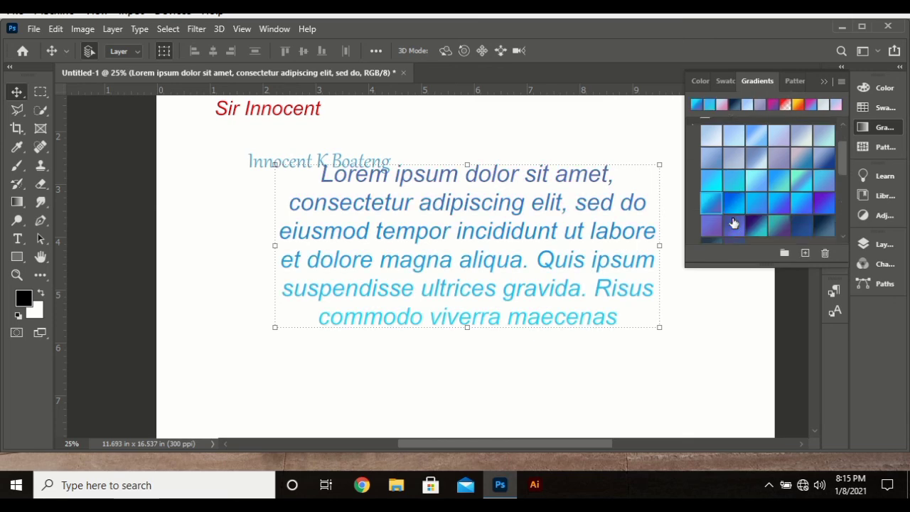
pyautogui.scroll(-2, 733, 223)
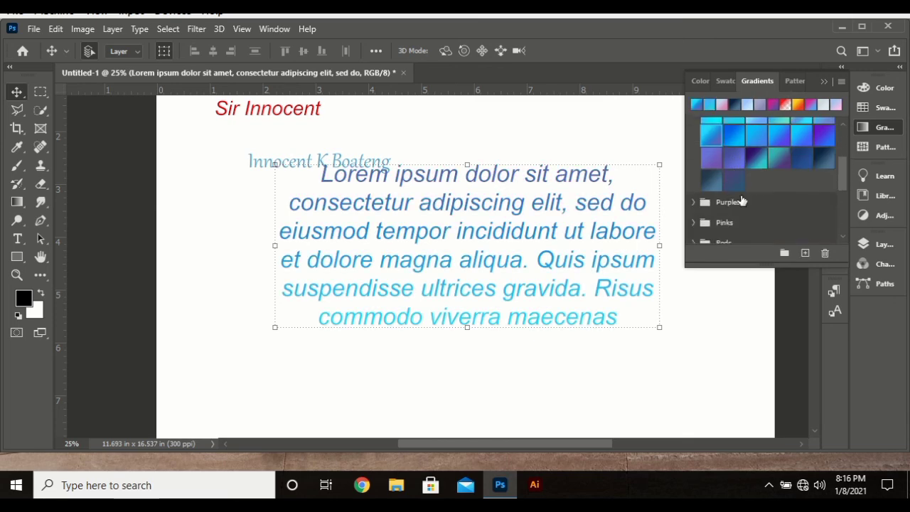
pyautogui.click(756, 163)
pyautogui.click(880, 127)
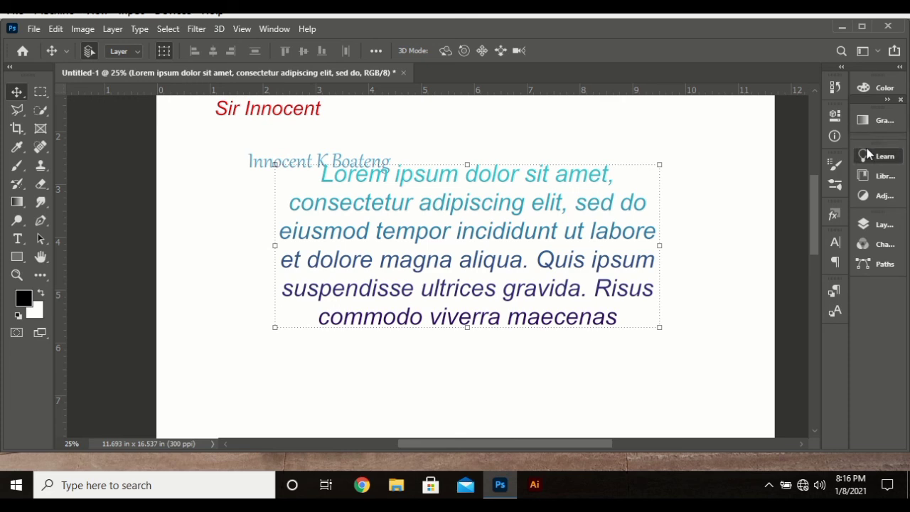
pyautogui.click(866, 148)
pyautogui.click(869, 156)
# Step: Expand the Grass pattern set, cancelling the rename dialogs so no pattern names change
pyautogui.click(879, 129)
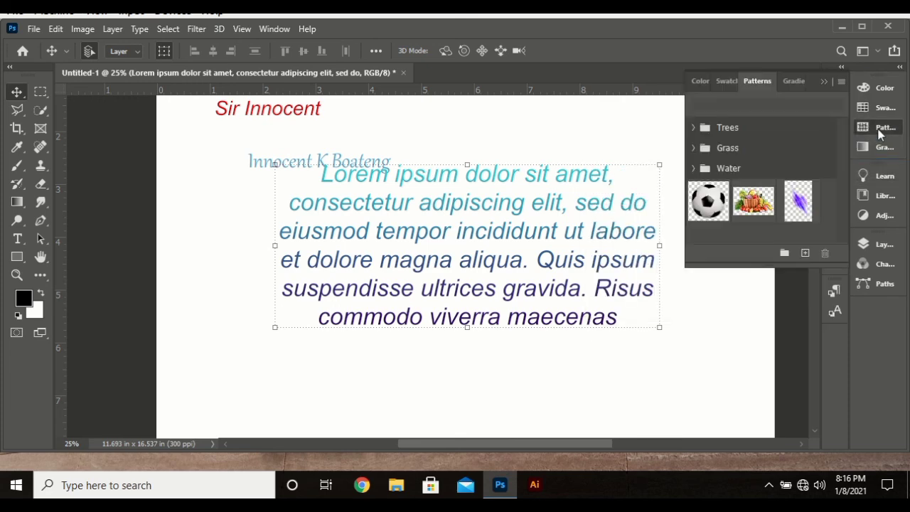
pyautogui.click(709, 200)
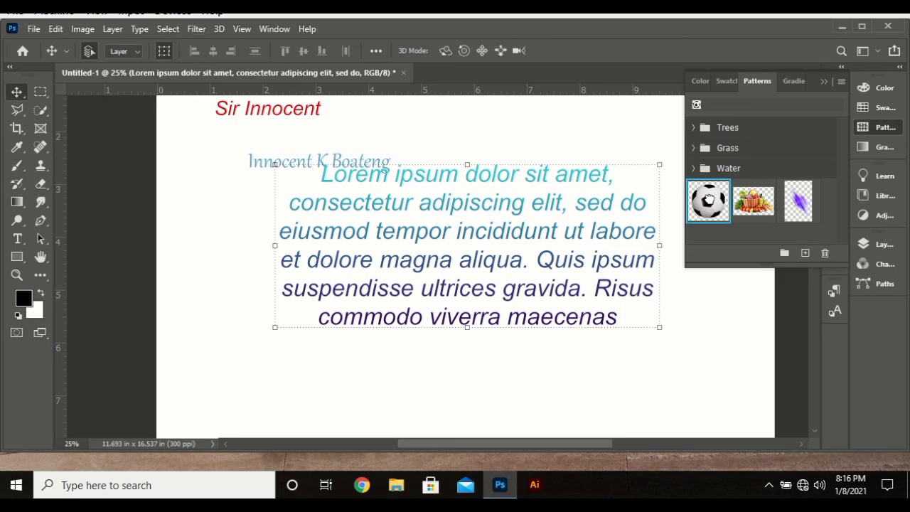
pyautogui.doubleClick(746, 203)
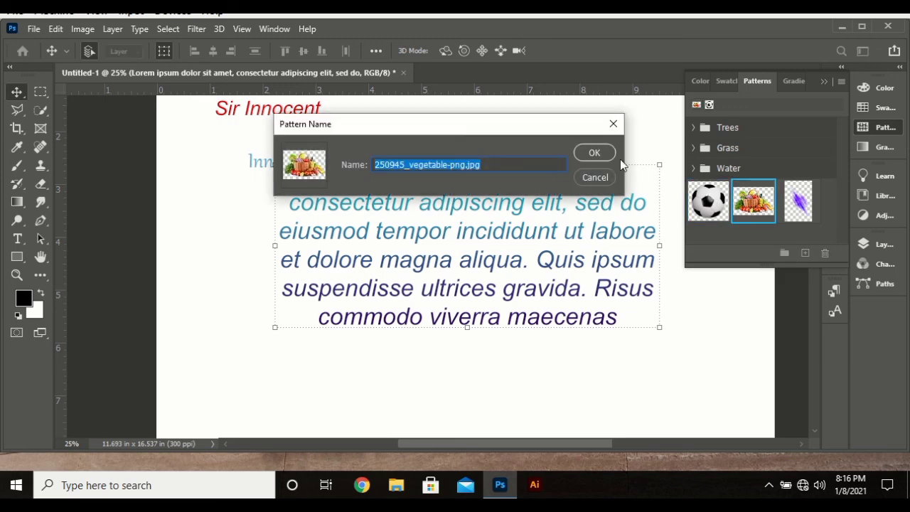
pyautogui.click(595, 177)
pyautogui.click(693, 148)
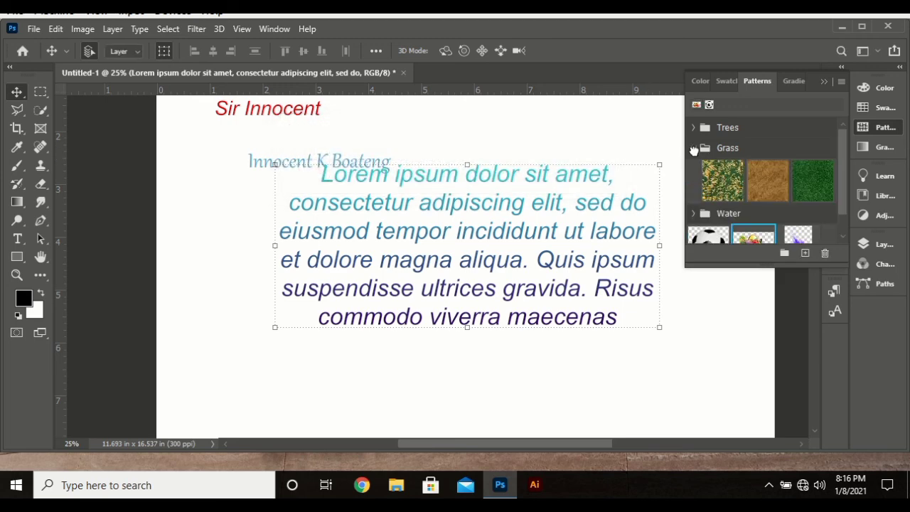
pyautogui.doubleClick(717, 182)
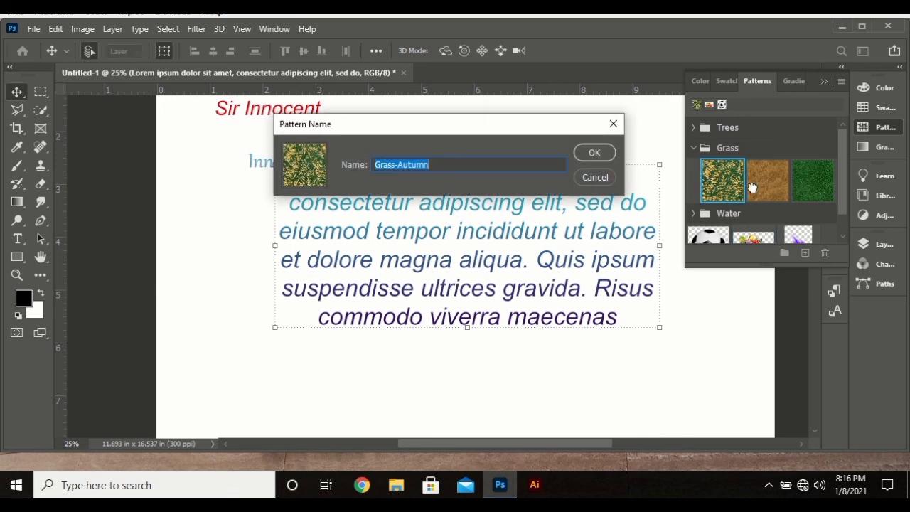
pyautogui.click(595, 177)
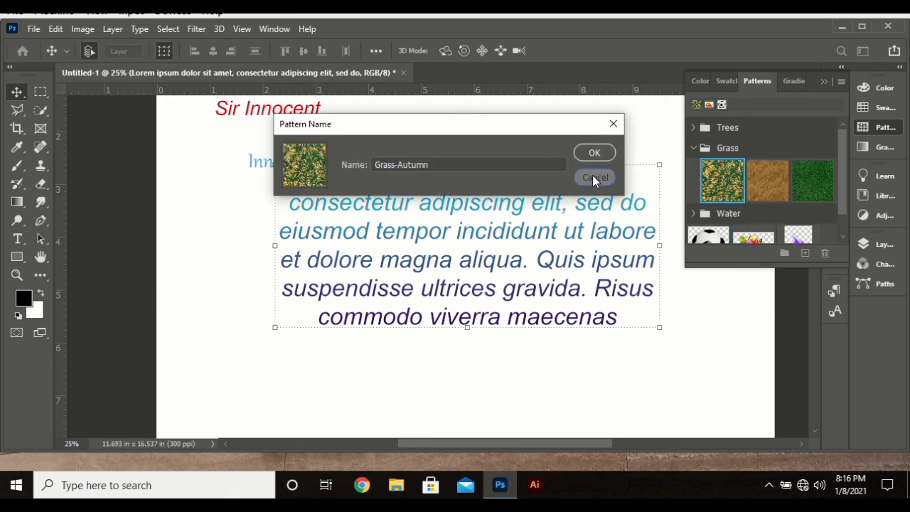
pyautogui.click(873, 135)
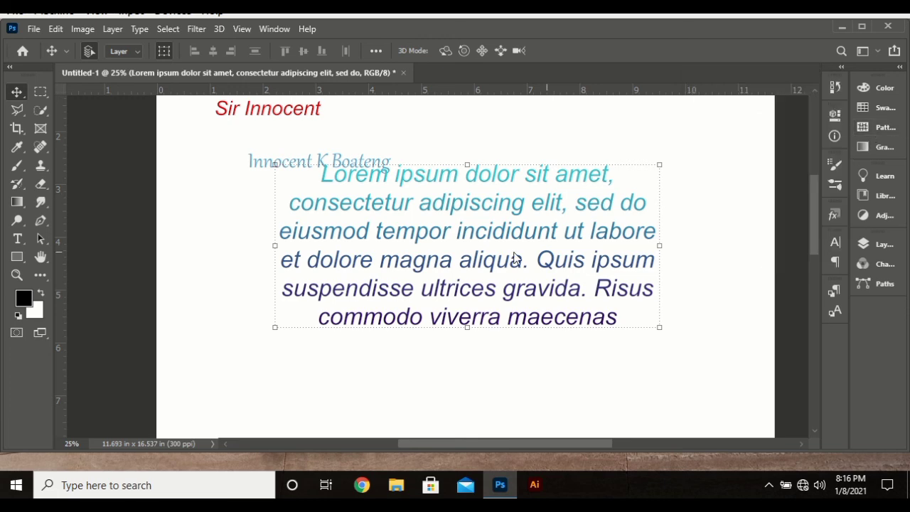
pyautogui.scroll(3, 410, 264)
pyautogui.scroll(1, 411, 264)
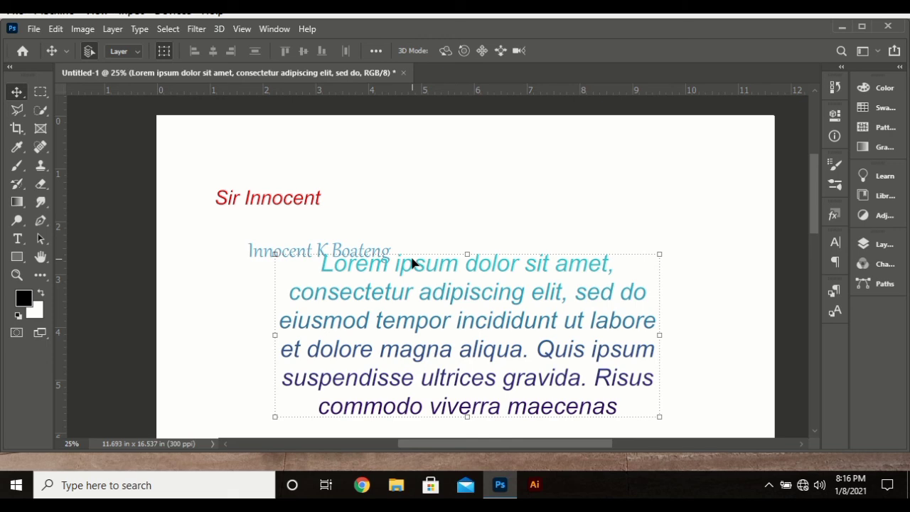
pyautogui.scroll(-3, 418, 262)
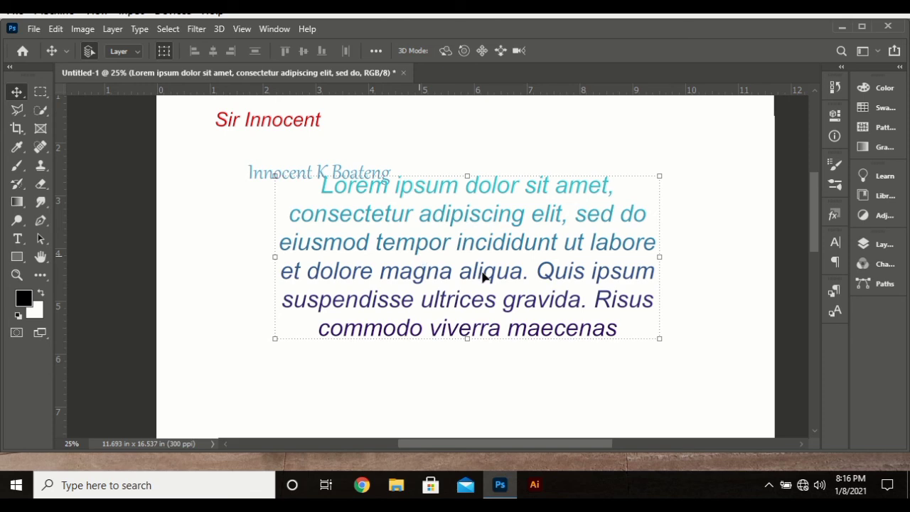
pyautogui.click(883, 245)
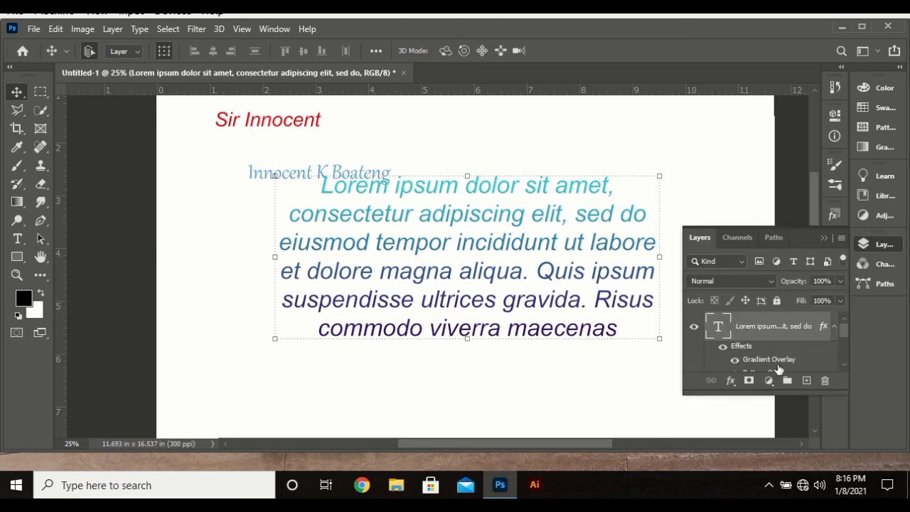
pyautogui.click(833, 325)
pyautogui.scroll(-2, 754, 355)
pyautogui.scroll(2, 754, 355)
pyautogui.scroll(-2, 754, 340)
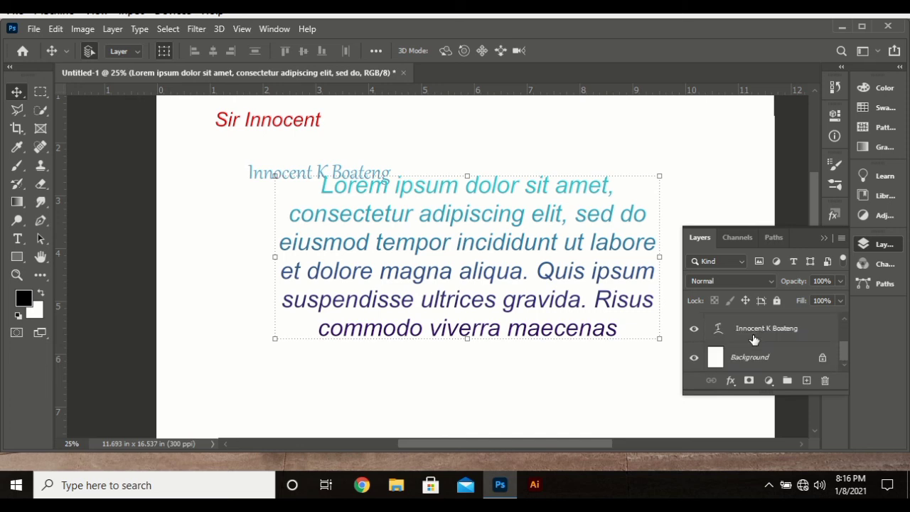
pyautogui.scroll(2, 755, 340)
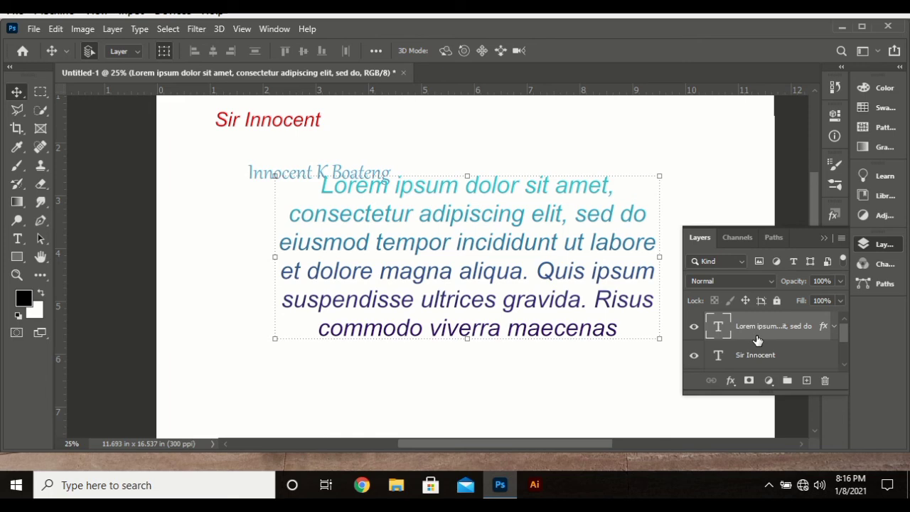
pyautogui.scroll(-2, 757, 340)
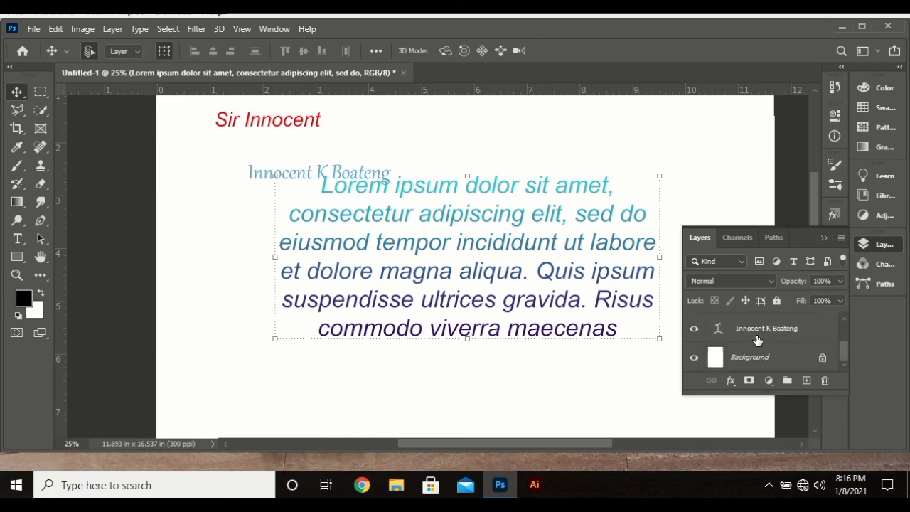
pyautogui.scroll(2, 755, 341)
pyautogui.click(880, 252)
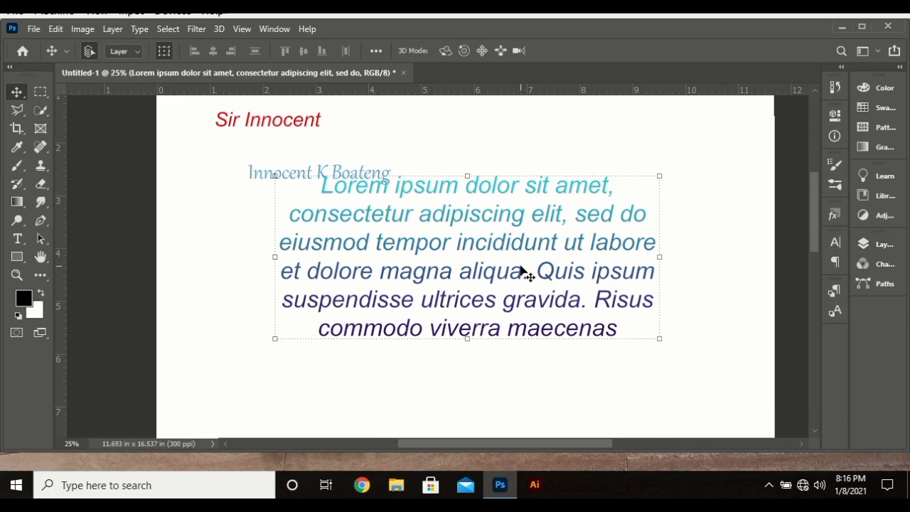
pyautogui.moveTo(449, 279); pyautogui.dragTo(429, 241)
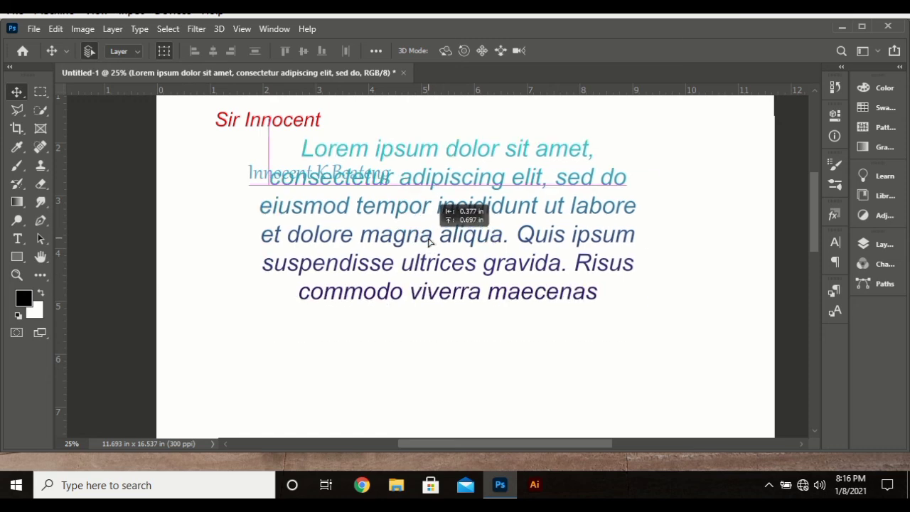
pyautogui.click(880, 244)
pyautogui.moveTo(785, 334); pyautogui.dragTo(787, 368)
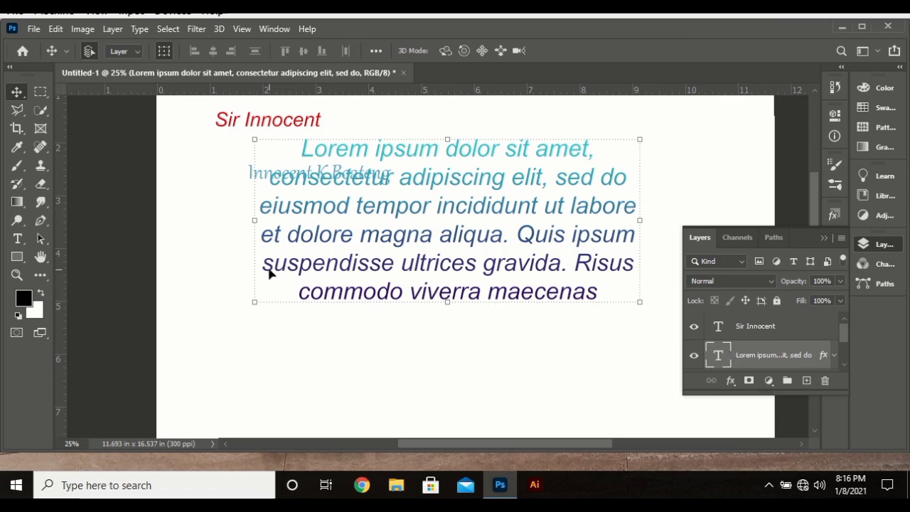
pyautogui.moveTo(291, 125); pyautogui.dragTo(496, 215)
pyautogui.press('Return')
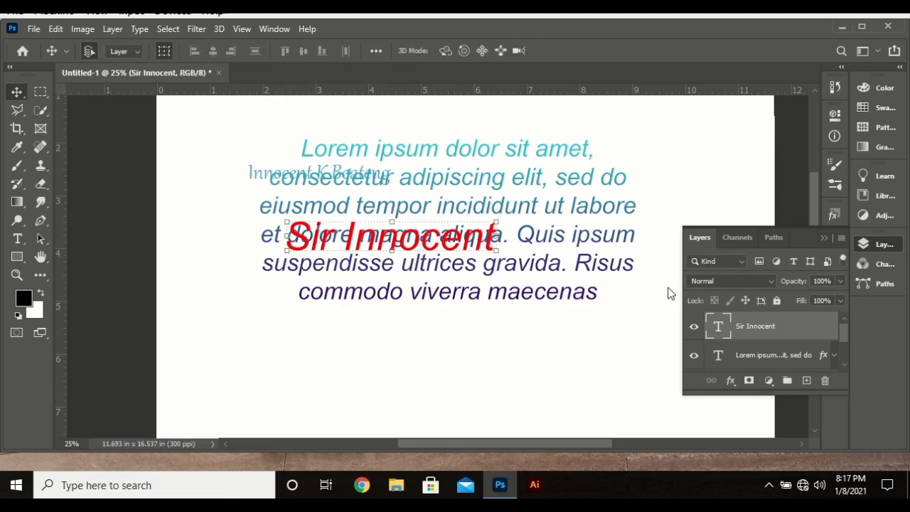
pyautogui.moveTo(787, 329)
pyautogui.mouseDown()
pyautogui.moveTo(798, 400)
pyautogui.moveTo(799, 341)
pyautogui.mouseUp()
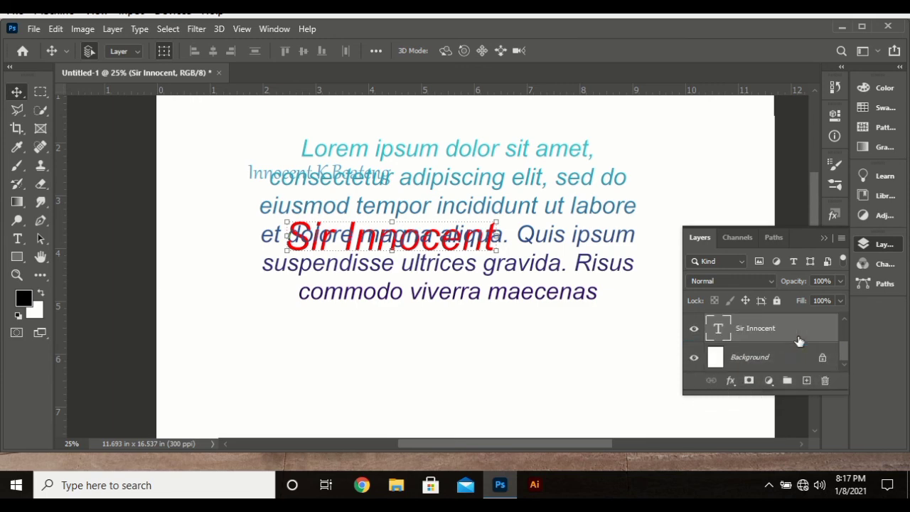
pyautogui.click(362, 335)
pyautogui.scroll(2, 318, 248)
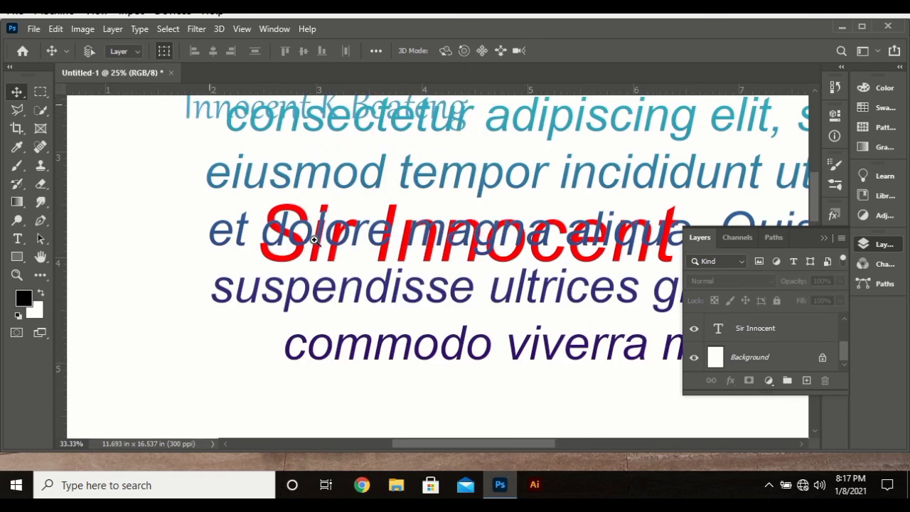
pyautogui.hotkey('ctrl', '0')
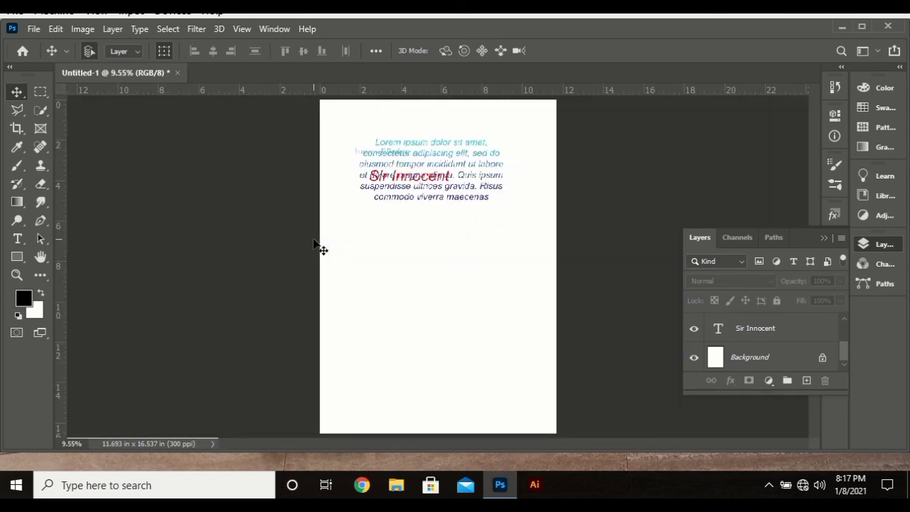
pyautogui.moveTo(324, 122); pyautogui.dragTo(476, 256)
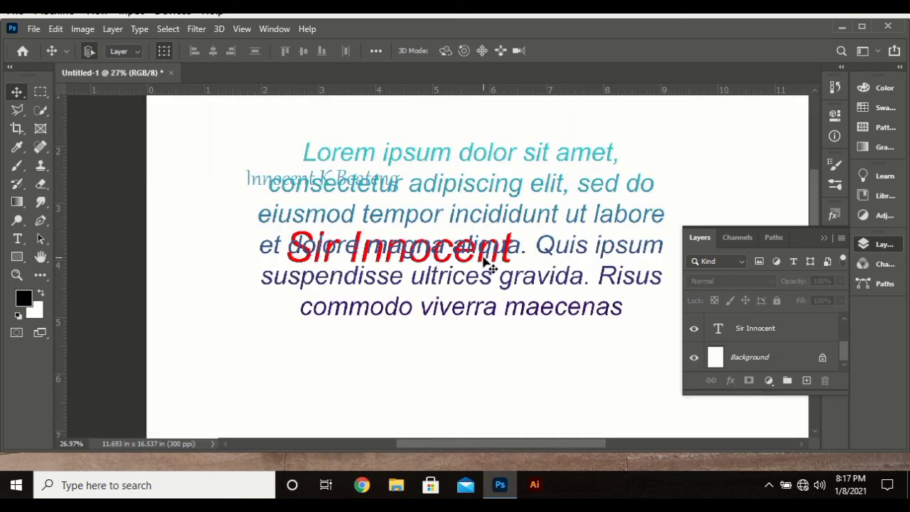
pyautogui.click(460, 264)
pyautogui.press('t')
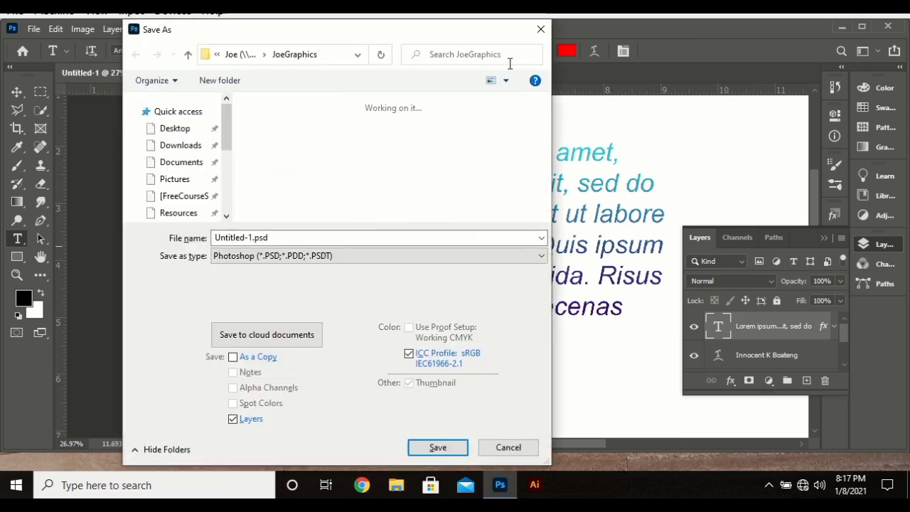
pyautogui.click(542, 29)
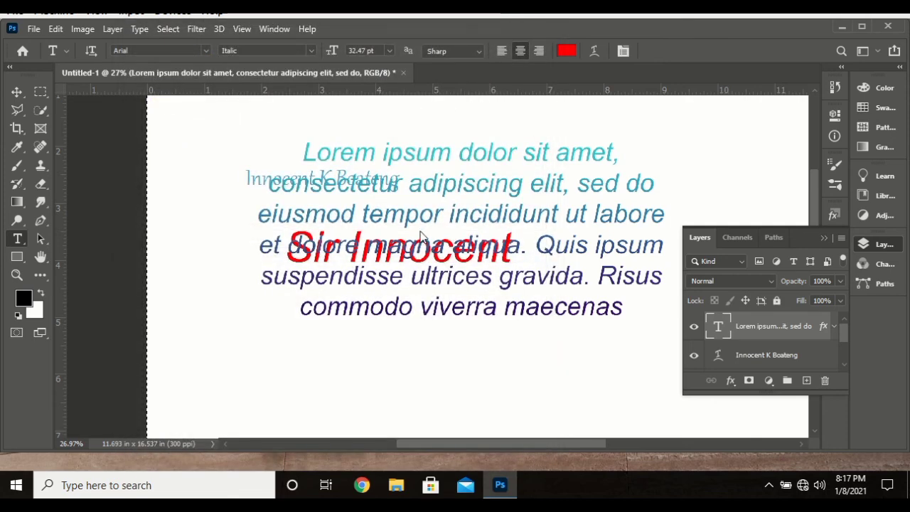
# Step: Replace all of the Lorem ipsum paragraph with the short gradient name text and commit it
pyautogui.click(401, 213)
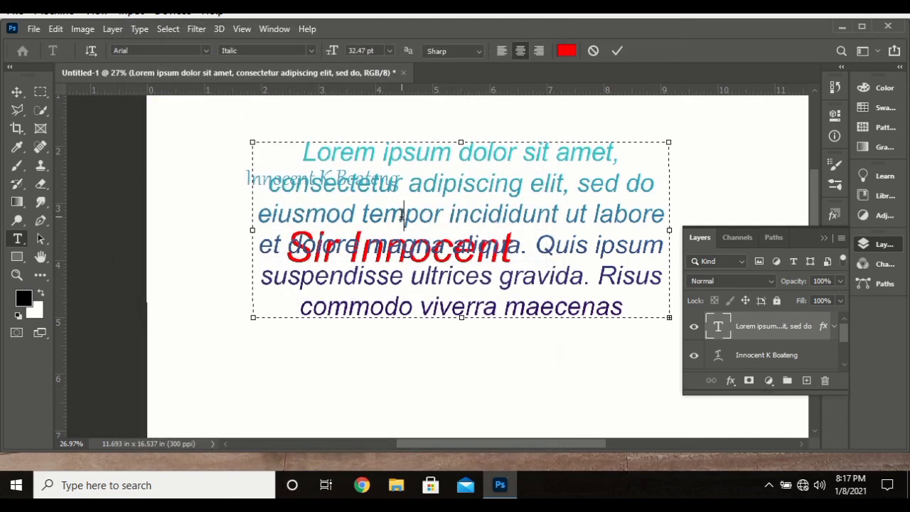
pyautogui.hotkey('ctrl', 'a')
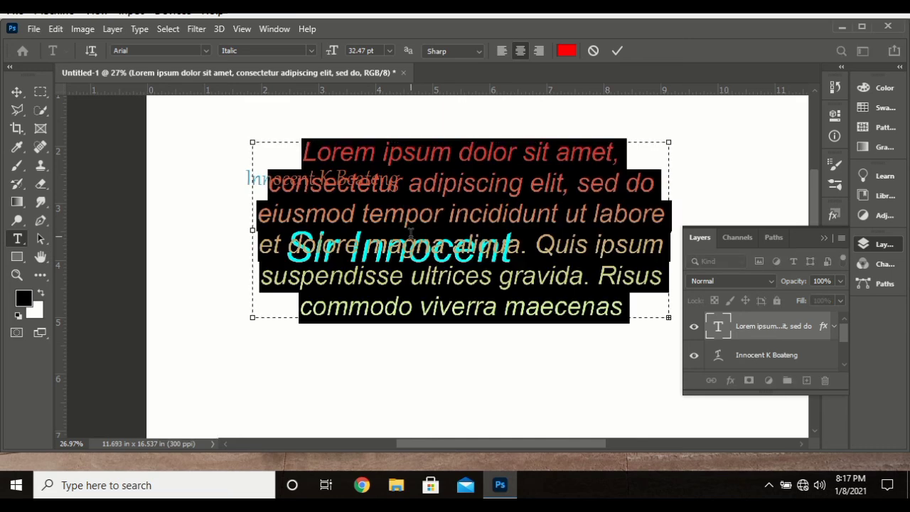
pyautogui.write('Sir')
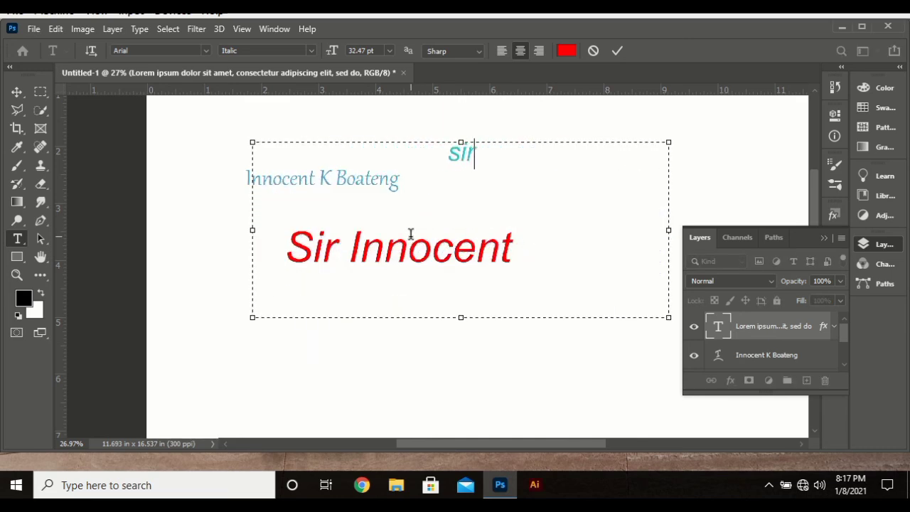
pyautogui.write('_inmn')
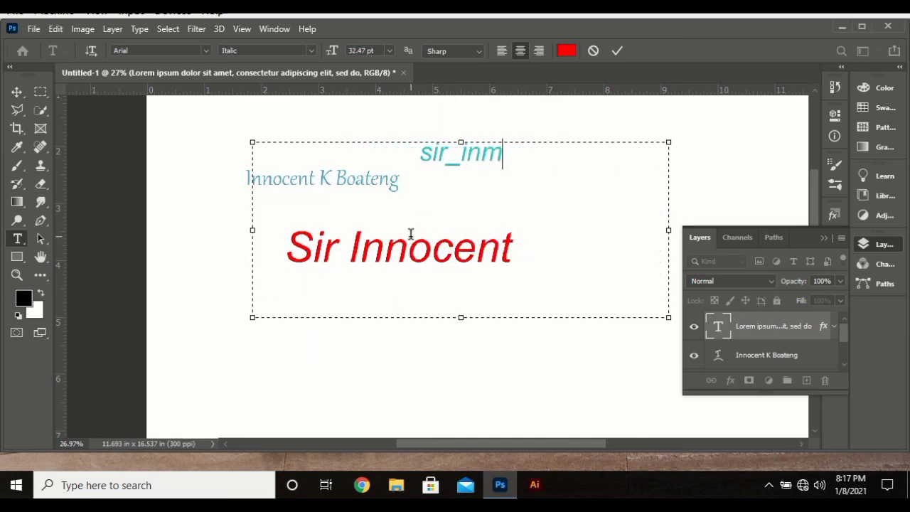
pyautogui.press('BackSpace')
pyautogui.press('BackSpace')
pyautogui.write('nocent')
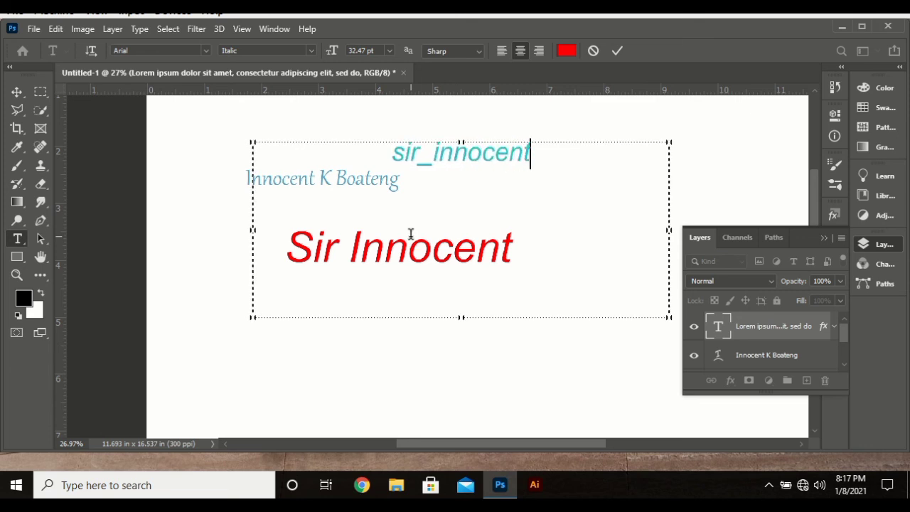
pyautogui.hotkey('ctrl', 'Return')
# Step: Select the whole blue name line and commit it without changes
pyautogui.click(298, 178)
pyautogui.doubleClick(298, 178)
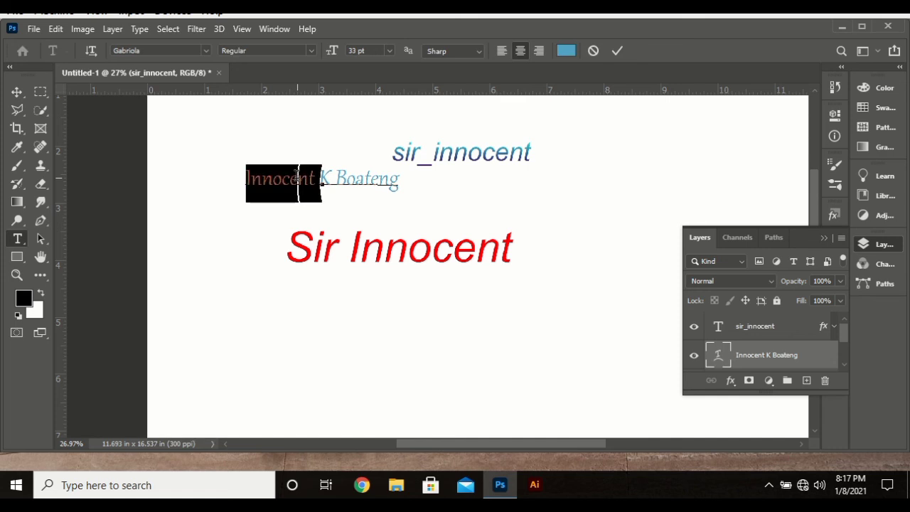
pyautogui.hotkey('ctrl', 'a')
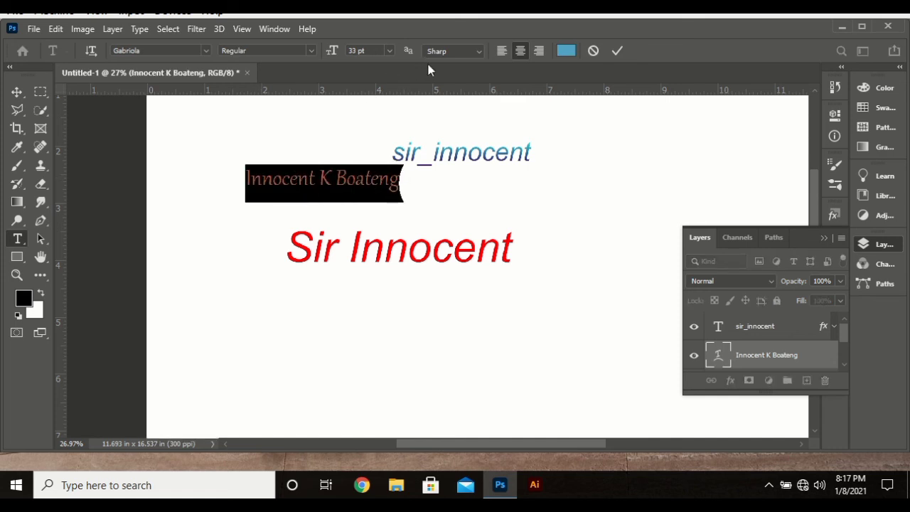
pyautogui.click(617, 47)
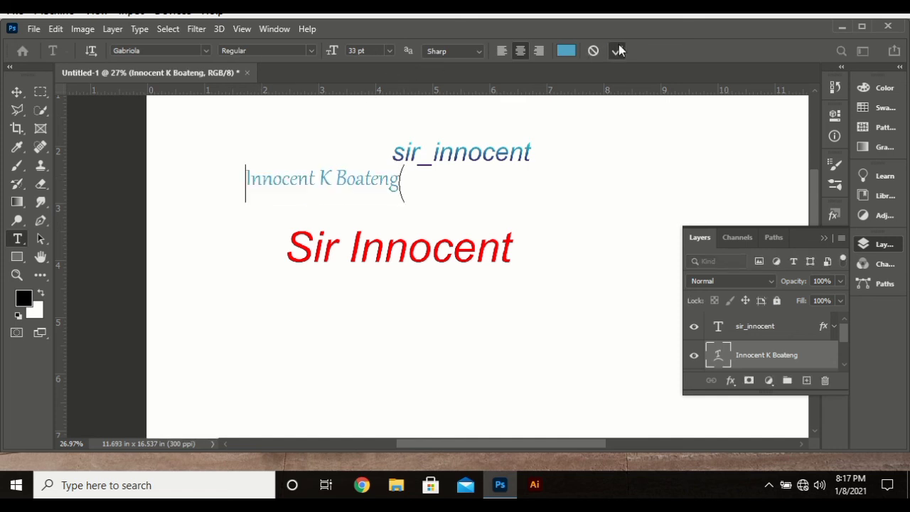